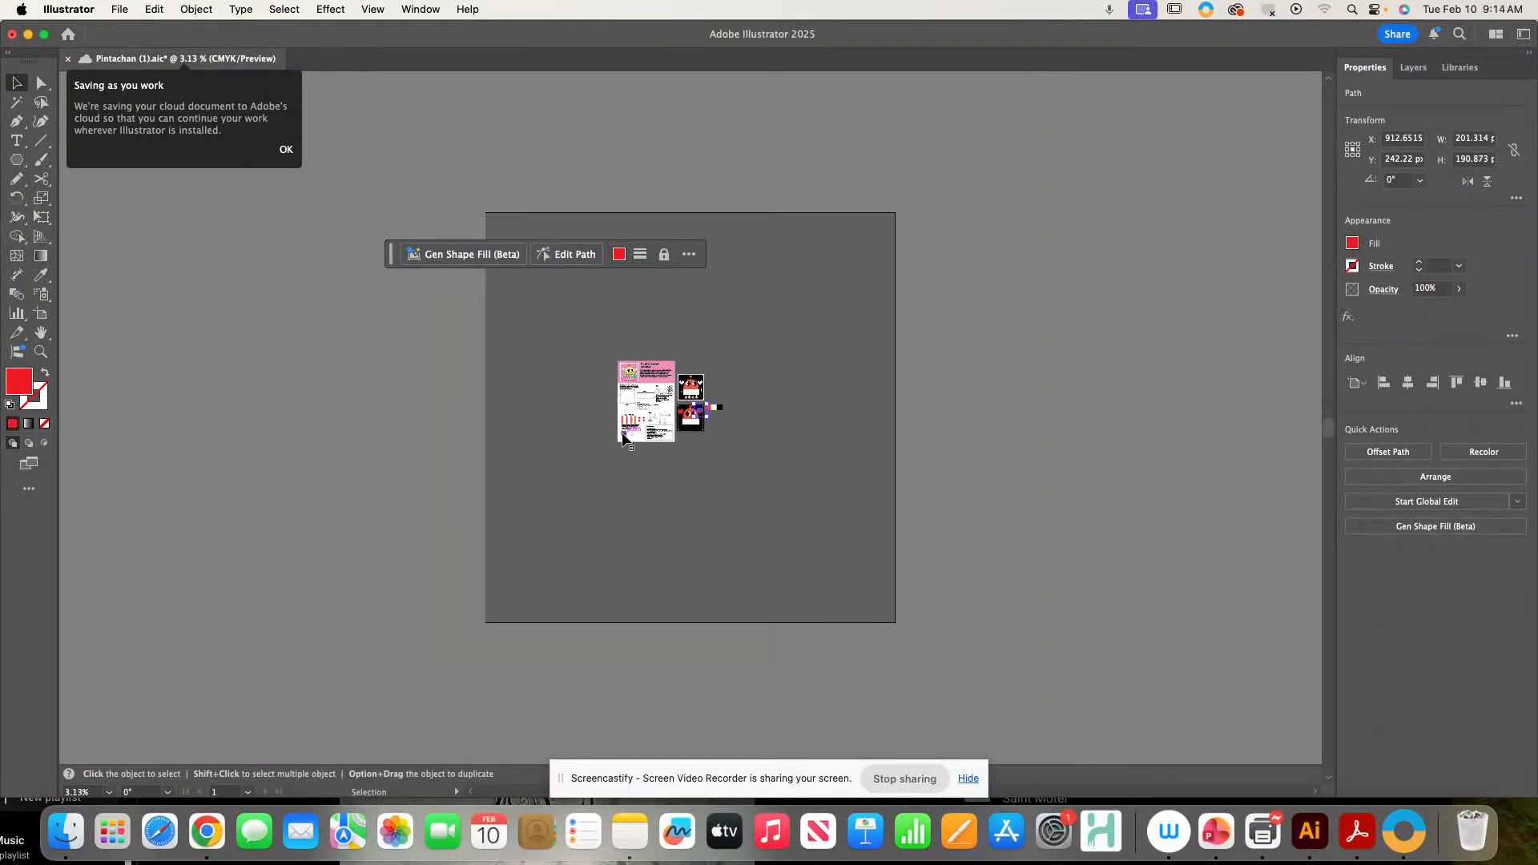
- Zoom in on the red hand shape and open the Navigator panel
key("super+plus")
key("super+plus")
key("super+plus")
key("super+plus")
key("super+plus")
key("super+plus")
key("super+plus")
key("super+plus")
key("super+plus")
key("super+plus")
key("super+plus")
key("super+plus")
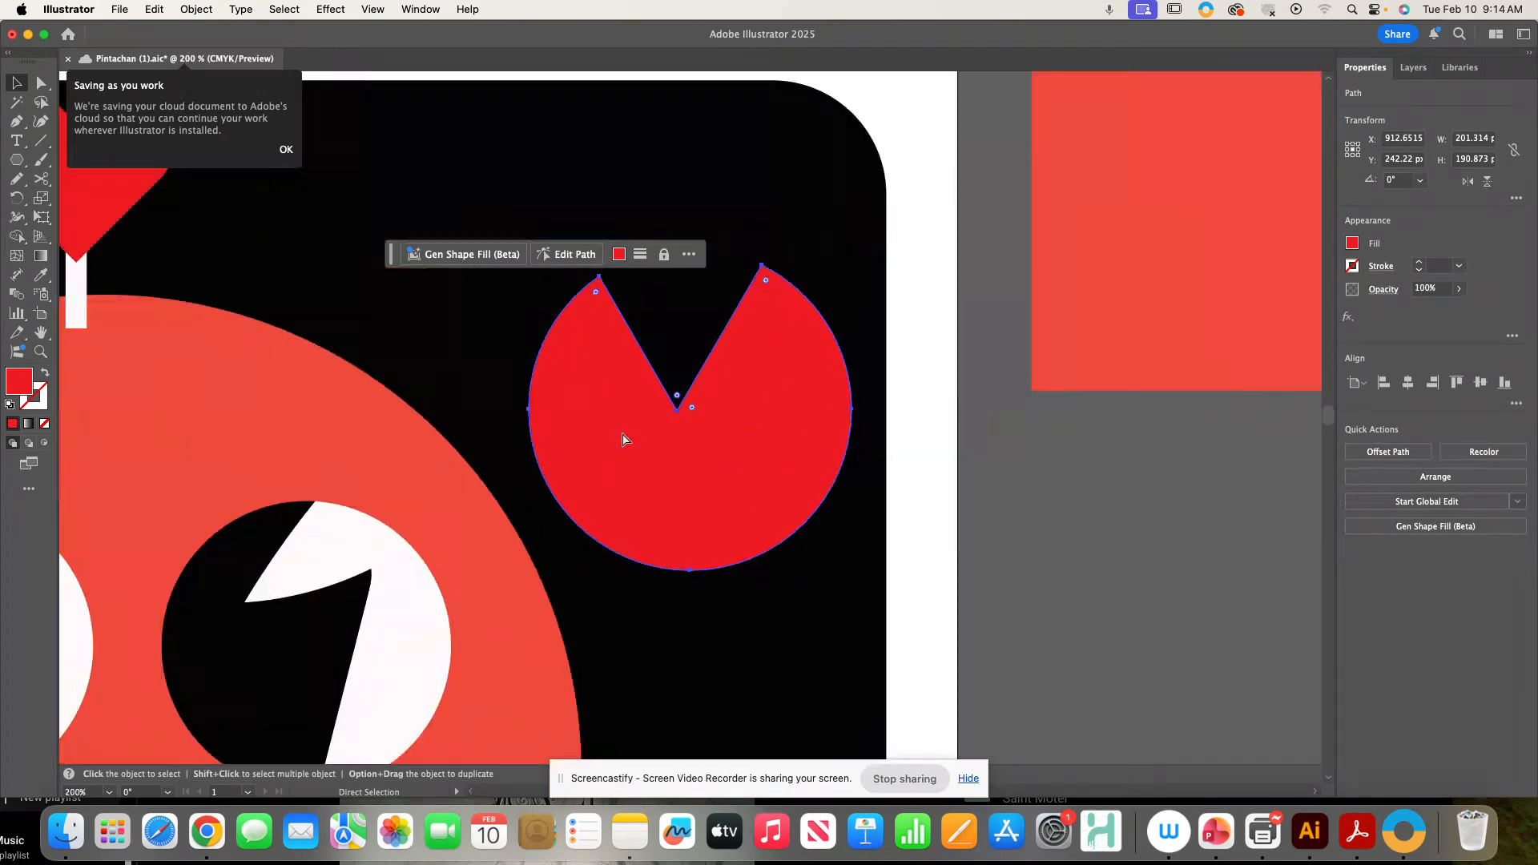
key("super+plus")
key("super+plus")
key("v")
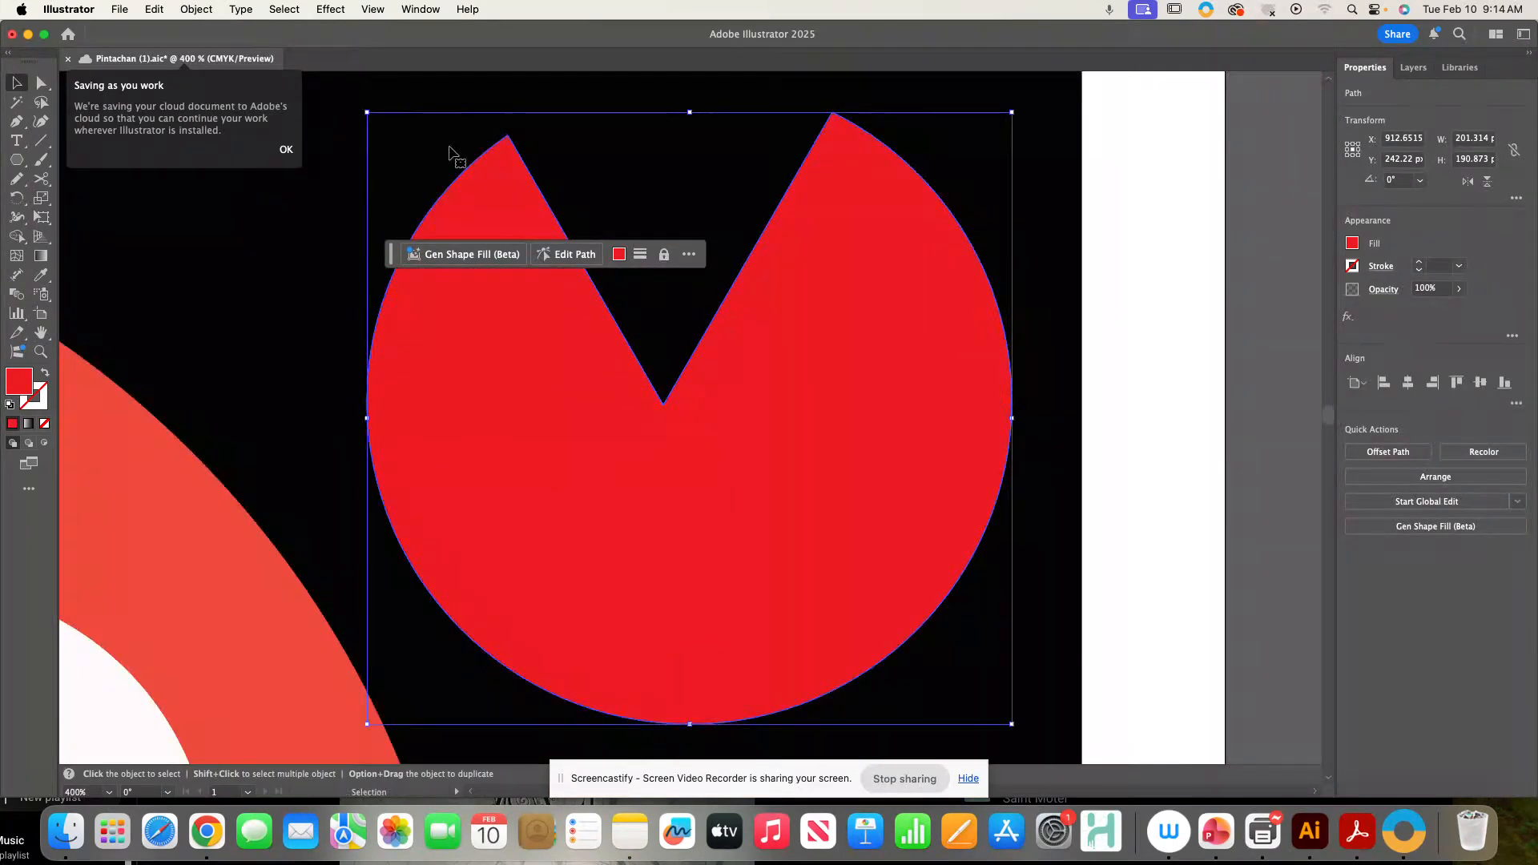
left_click(407, 7)
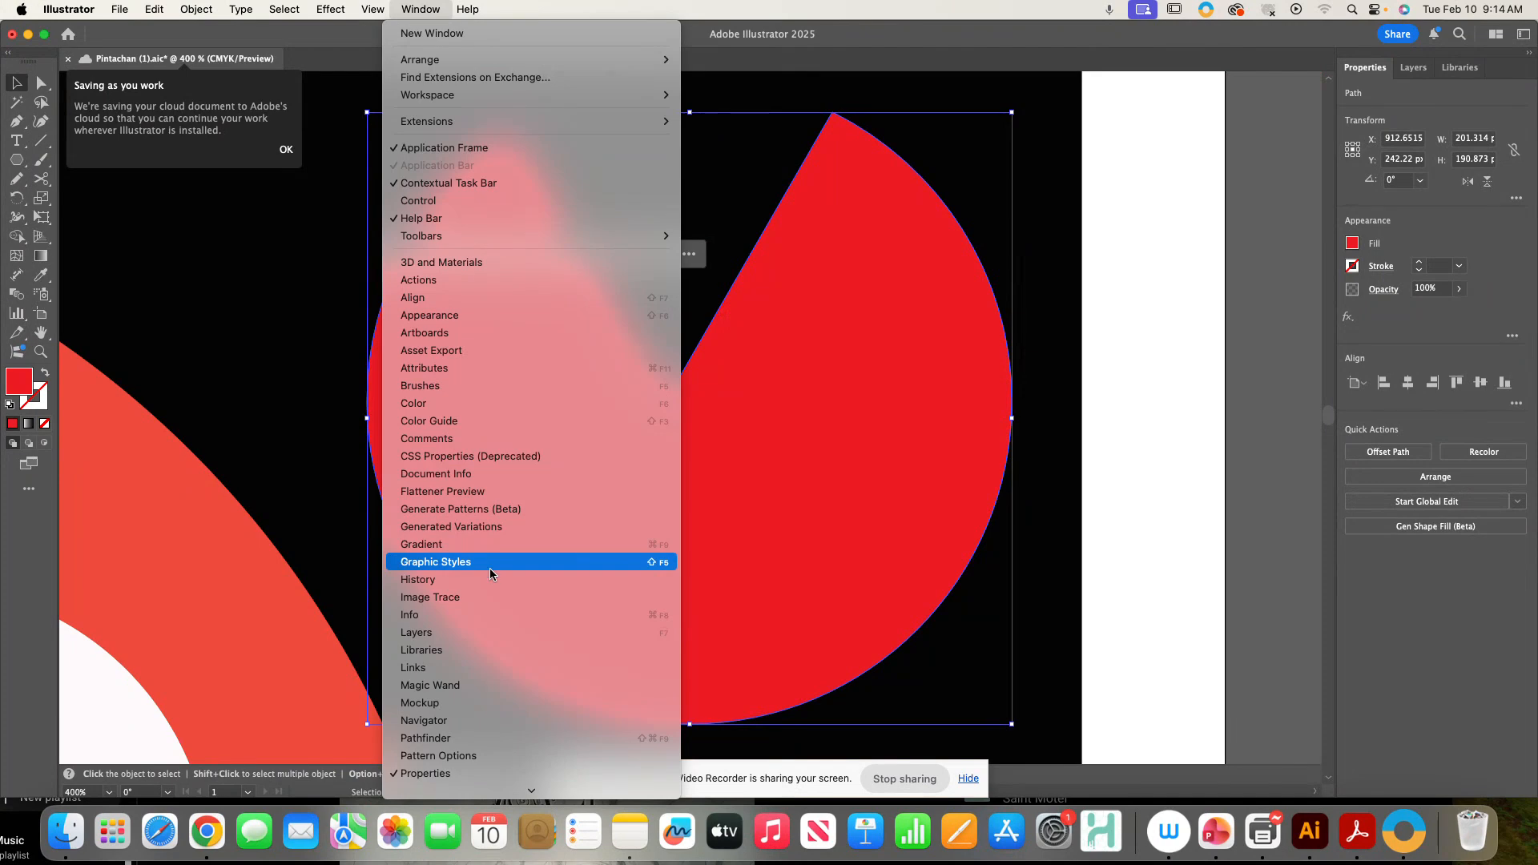
left_click(479, 720)
left_click(203, 355)
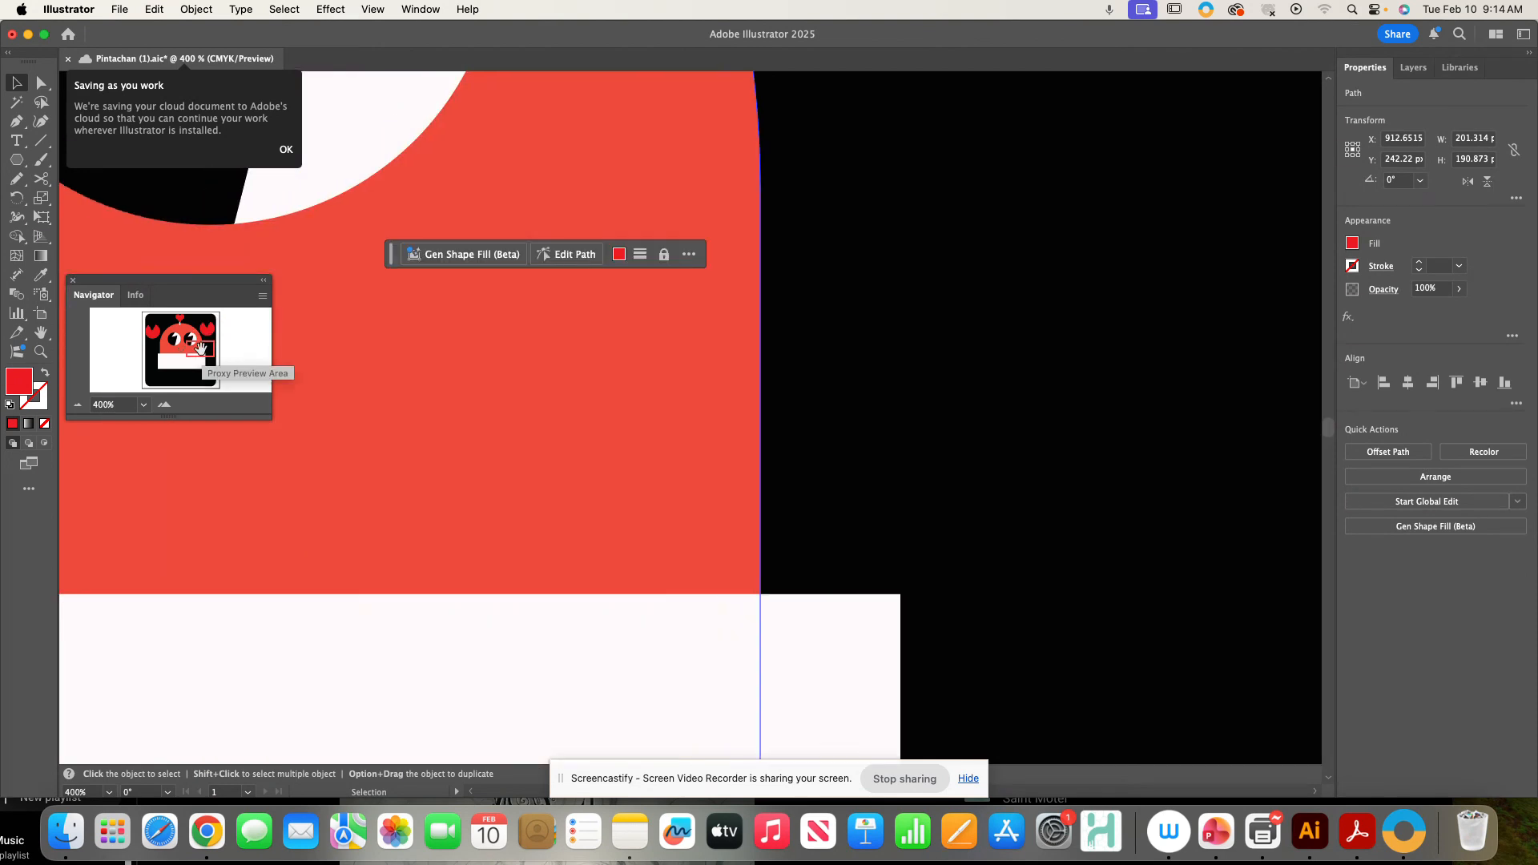
- Zoom the view through the Navigator's preset levels and pan back to the worksheet shapes
left_click(178, 356)
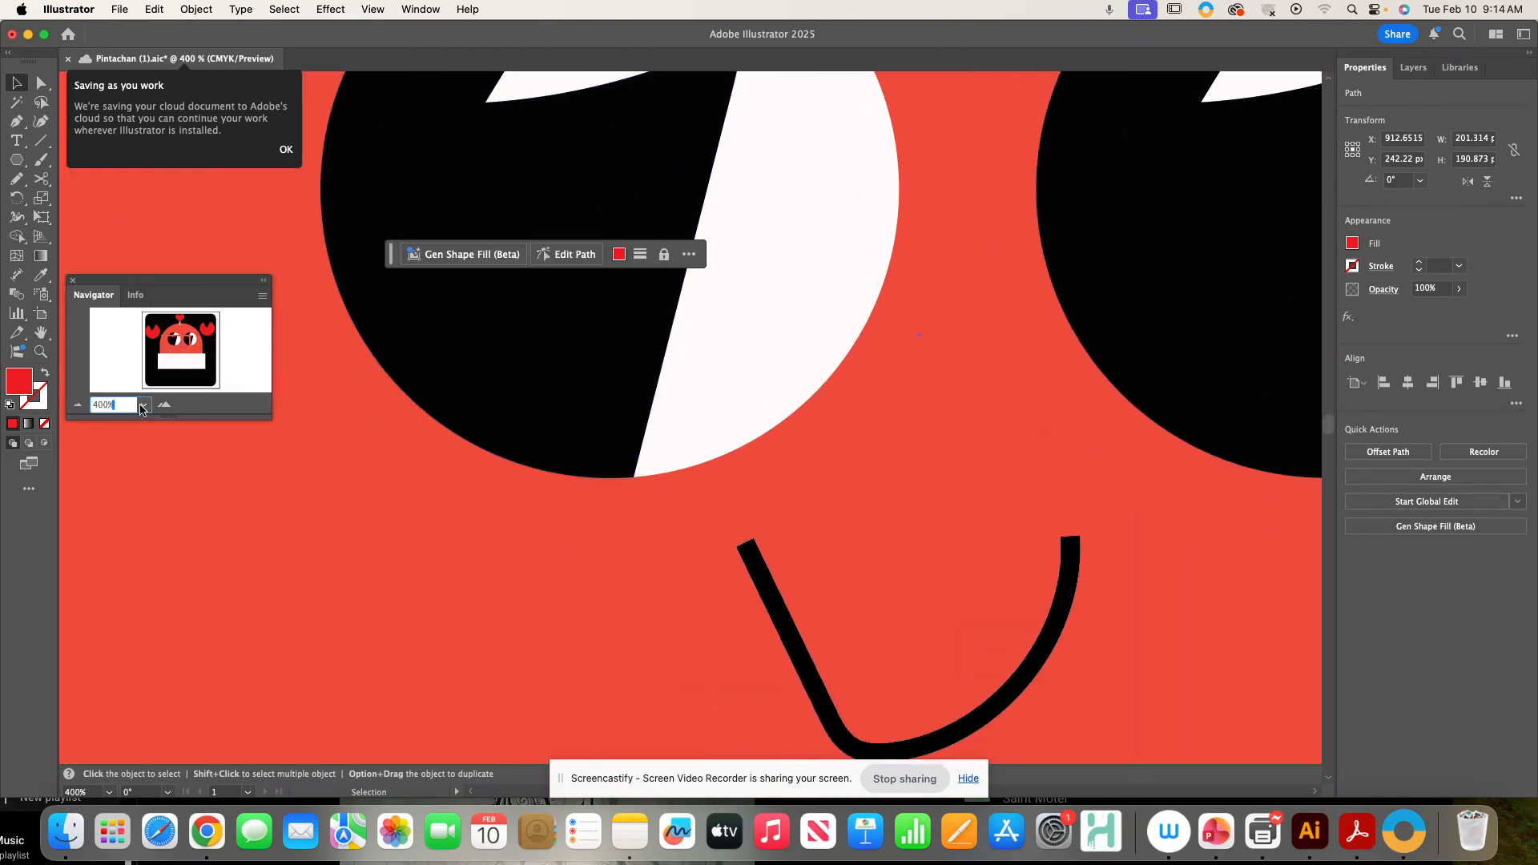
left_click(143, 404)
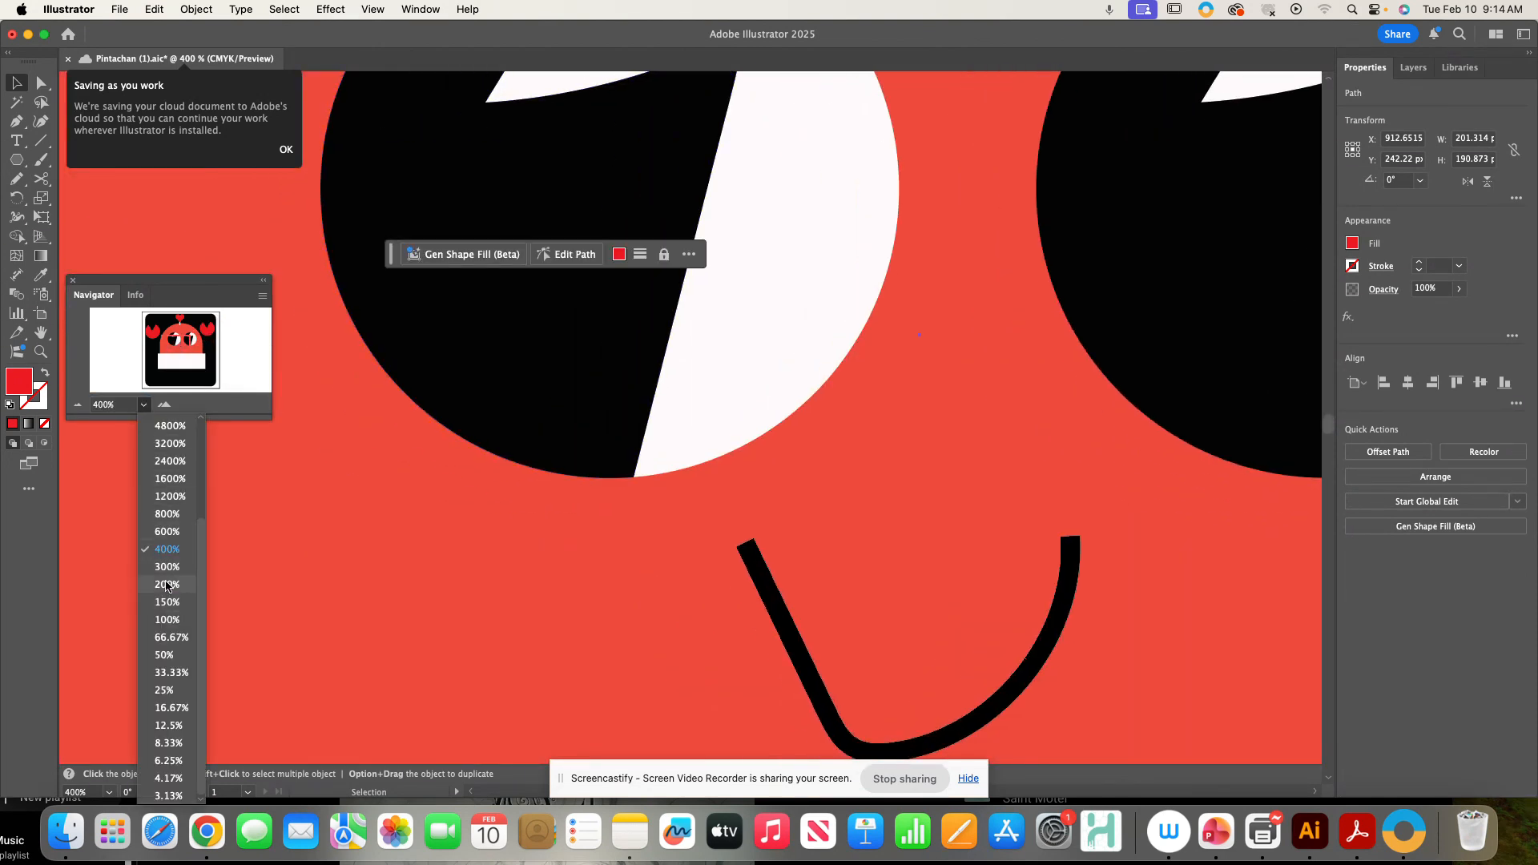
left_click(167, 584)
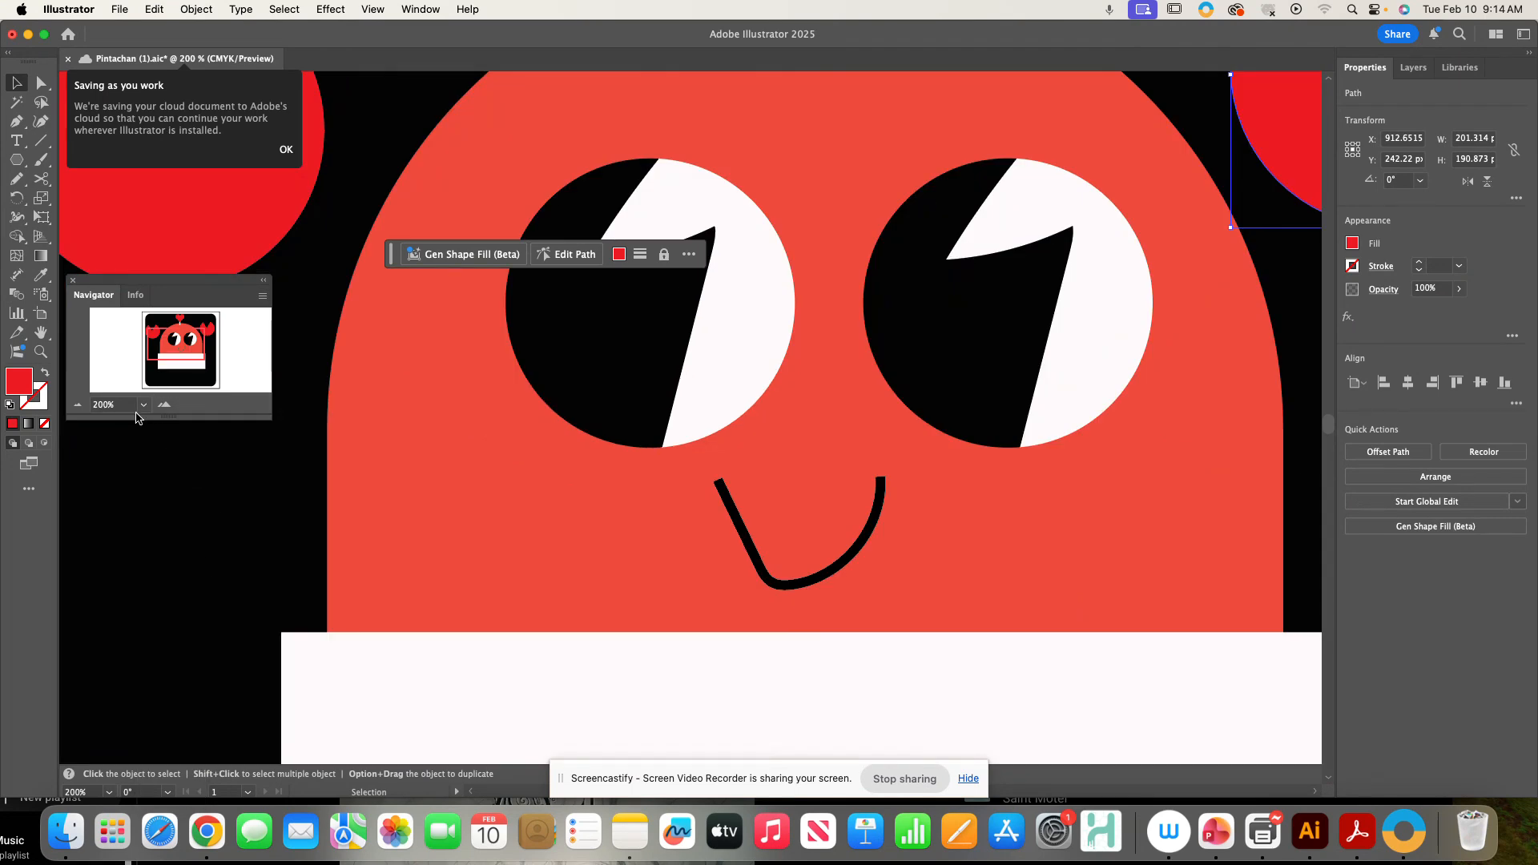
left_click(143, 404)
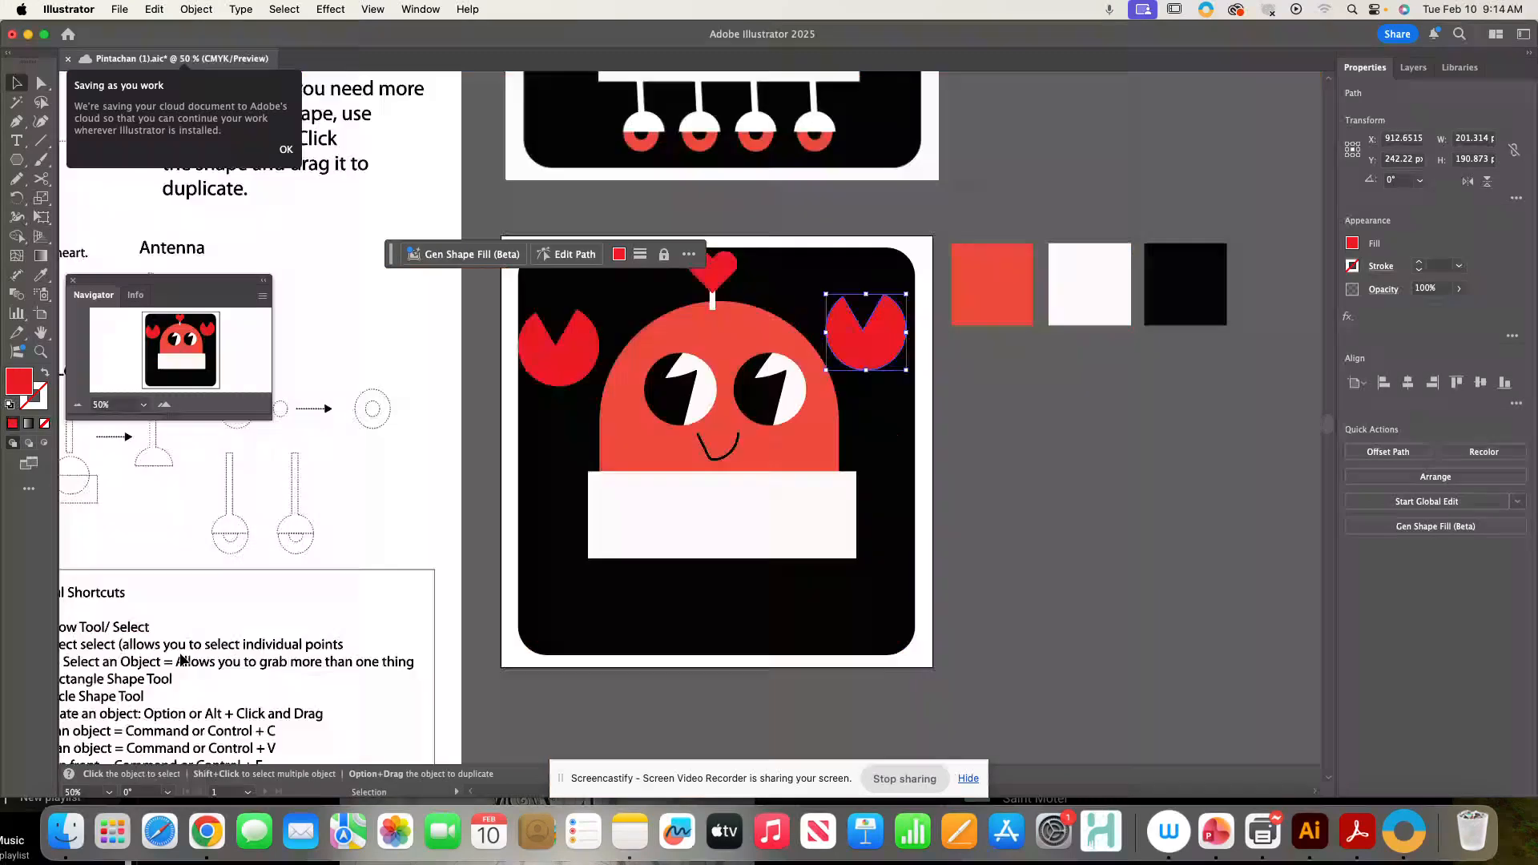
left_click(178, 657)
key("super+minus")
key("super+minus")
key("space")
left_click_drag(576, 602, 893, 585)
mouse_move(391, 608)
left_mouse_down()
mouse_move(876, 443)
mouse_move(767, 544)
mouse_move(387, 614)
left_mouse_up()
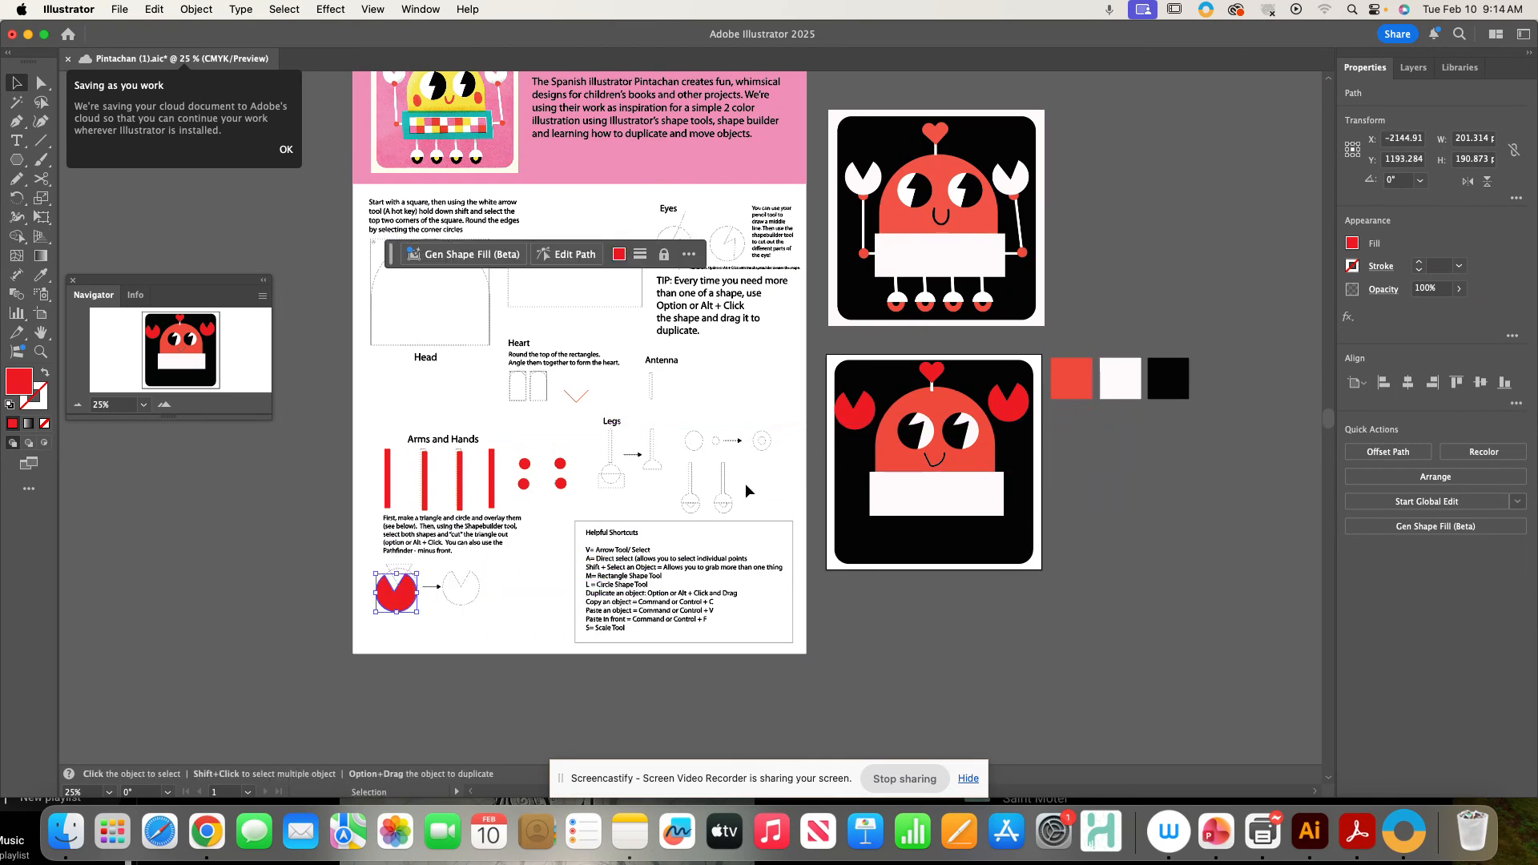
- Move the arm rectangles and hand shapes from the worksheet onto both sides of the robot
left_click_drag(387, 475, 854, 454)
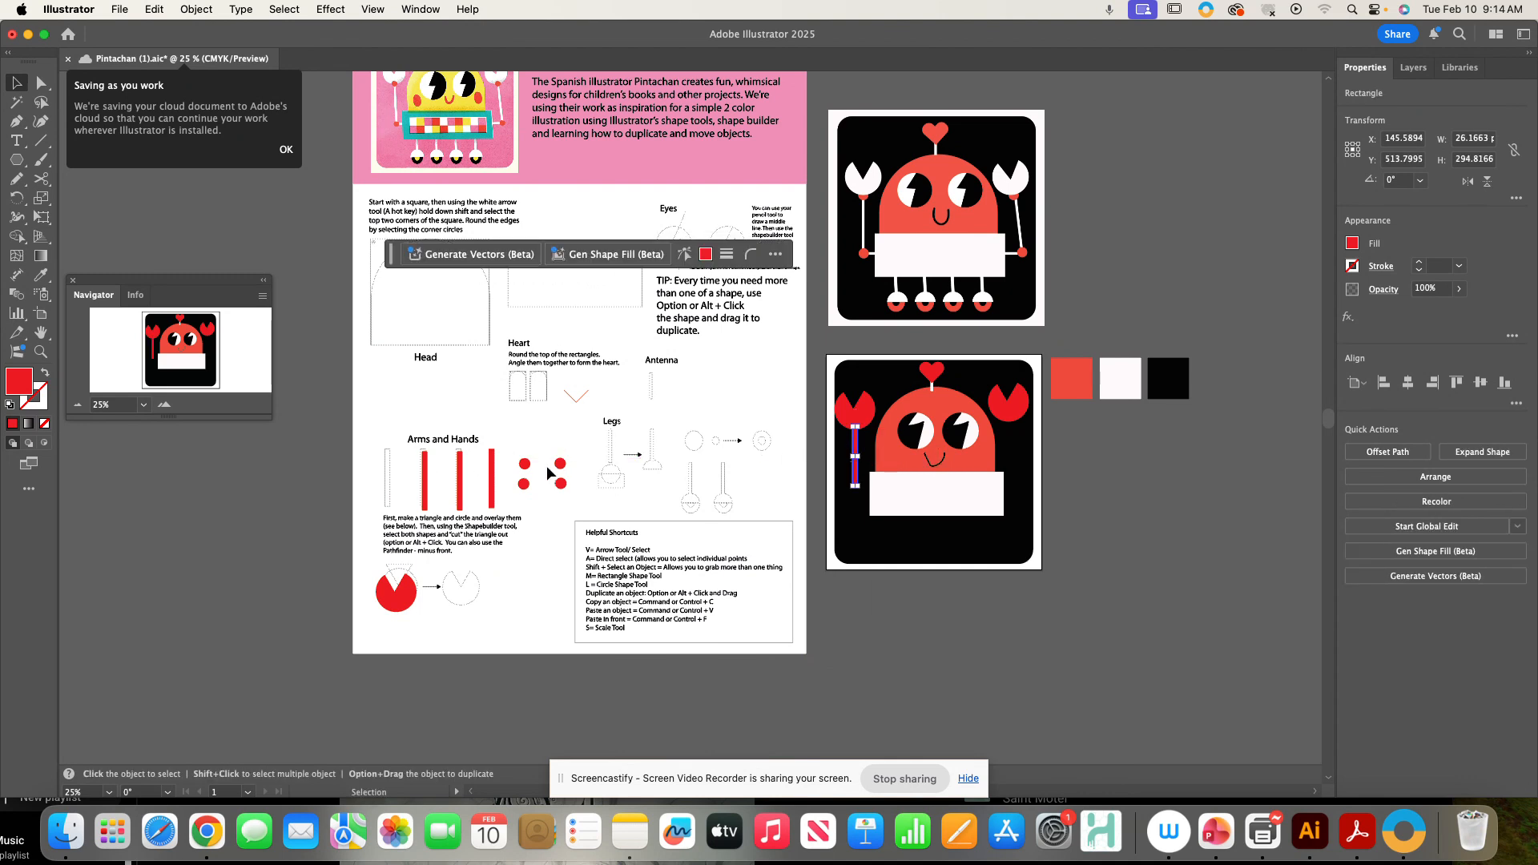
left_click_drag(530, 467, 854, 432)
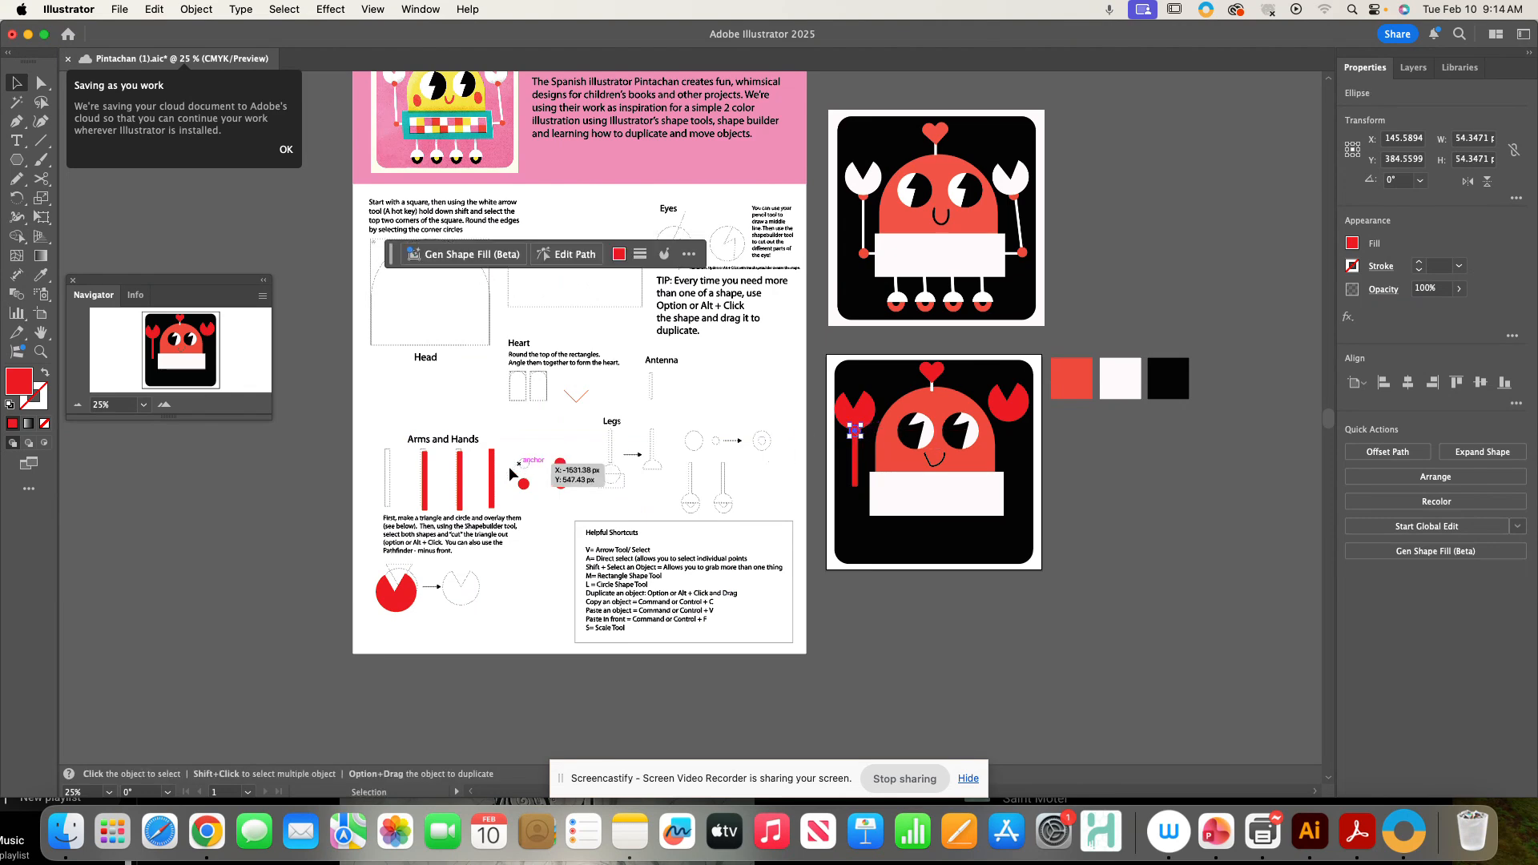
left_click_drag(525, 487, 1009, 427)
left_click_drag(495, 497, 1010, 473)
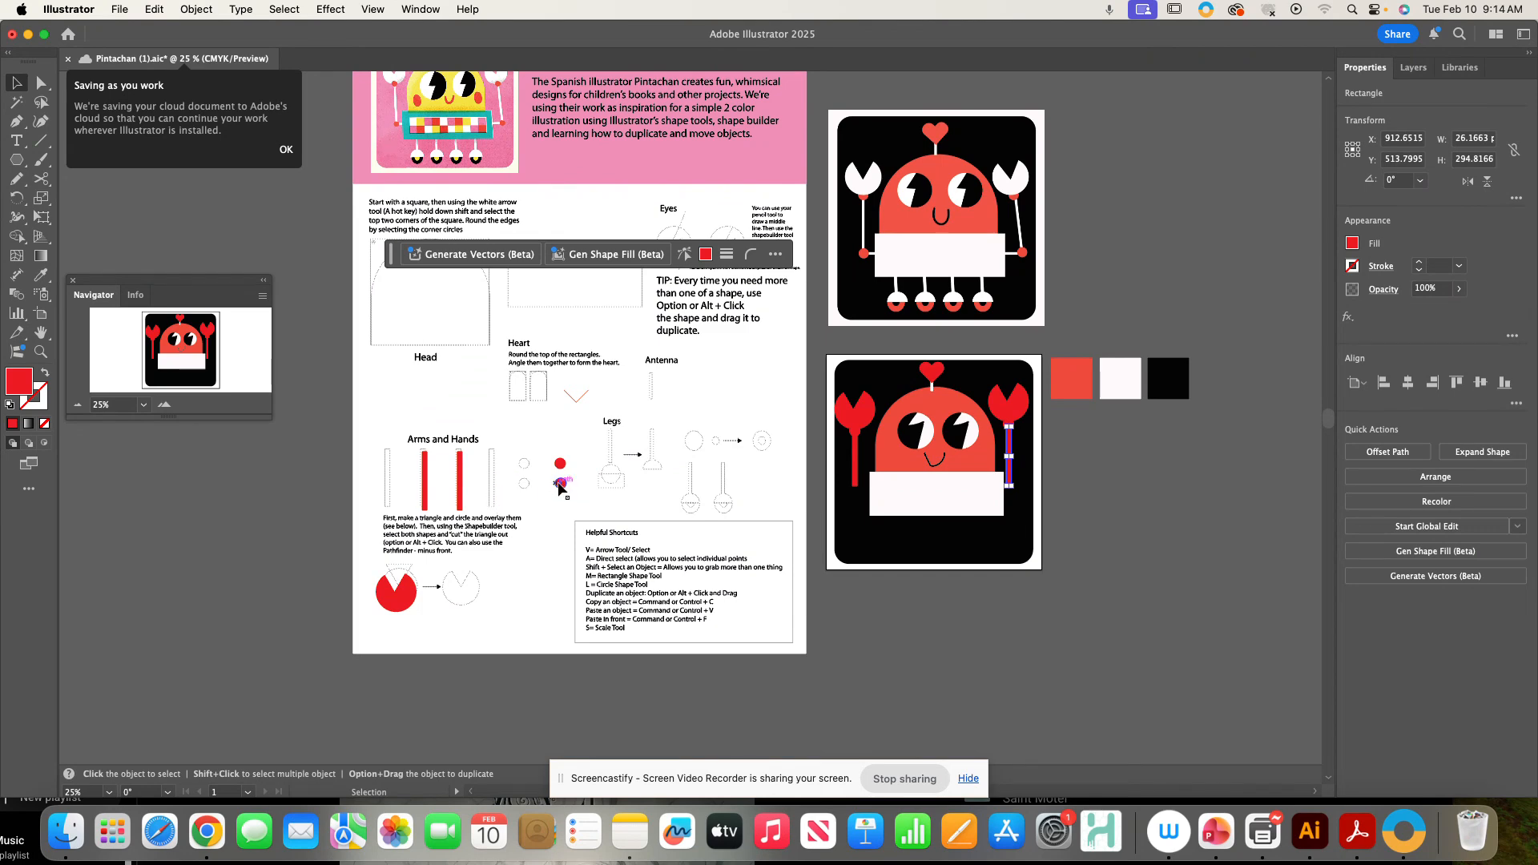
- Move the joint circles and horizontal connecting bars onto the robot beside the body
left_click_drag(559, 485, 854, 488)
left_click_drag(462, 487, 869, 492)
left_click(429, 474)
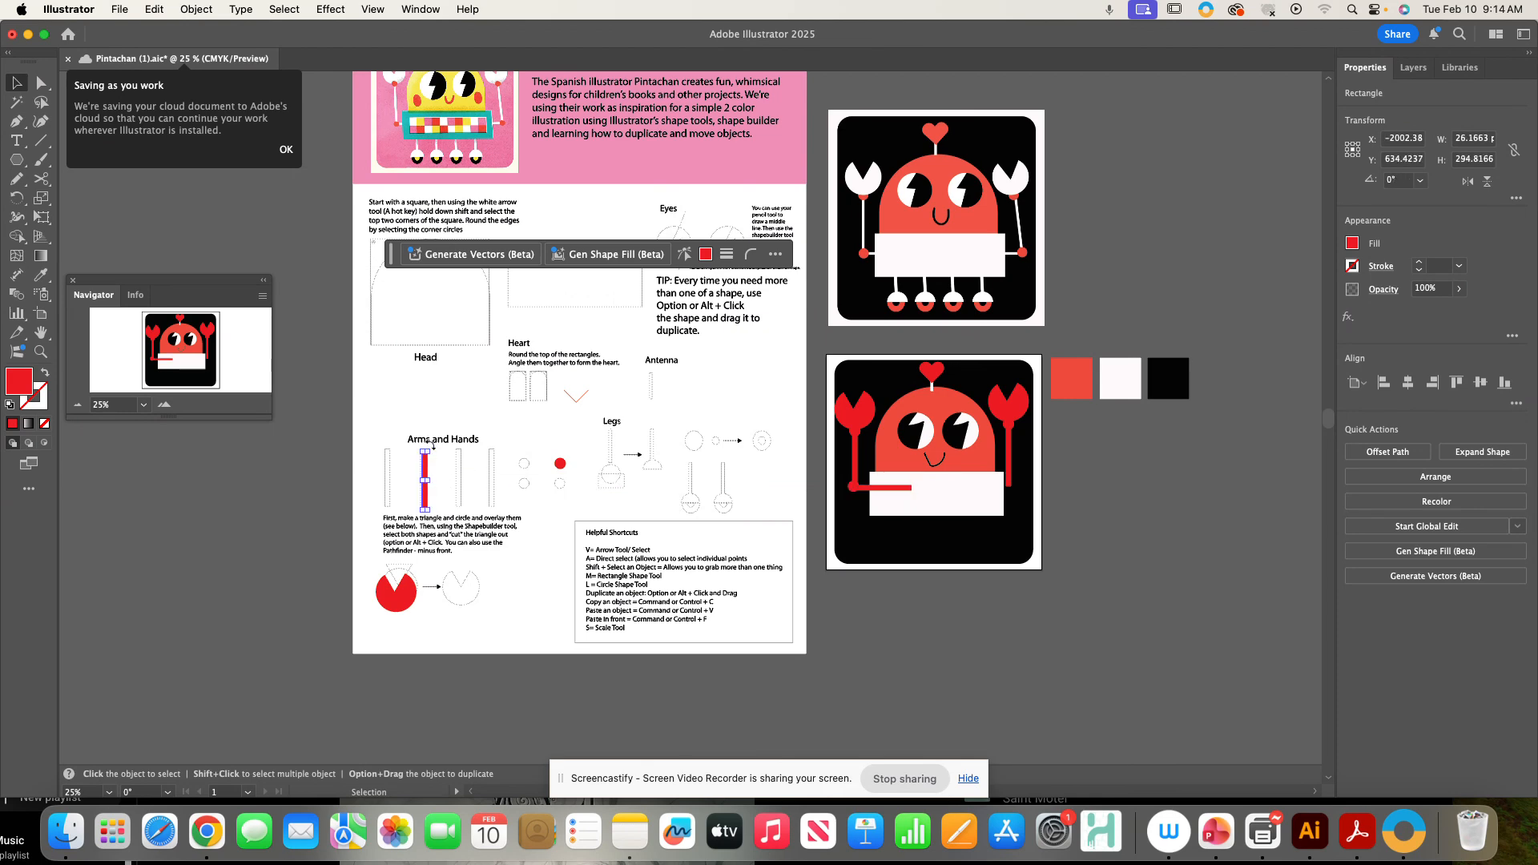
left_click_drag(438, 447, 970, 487)
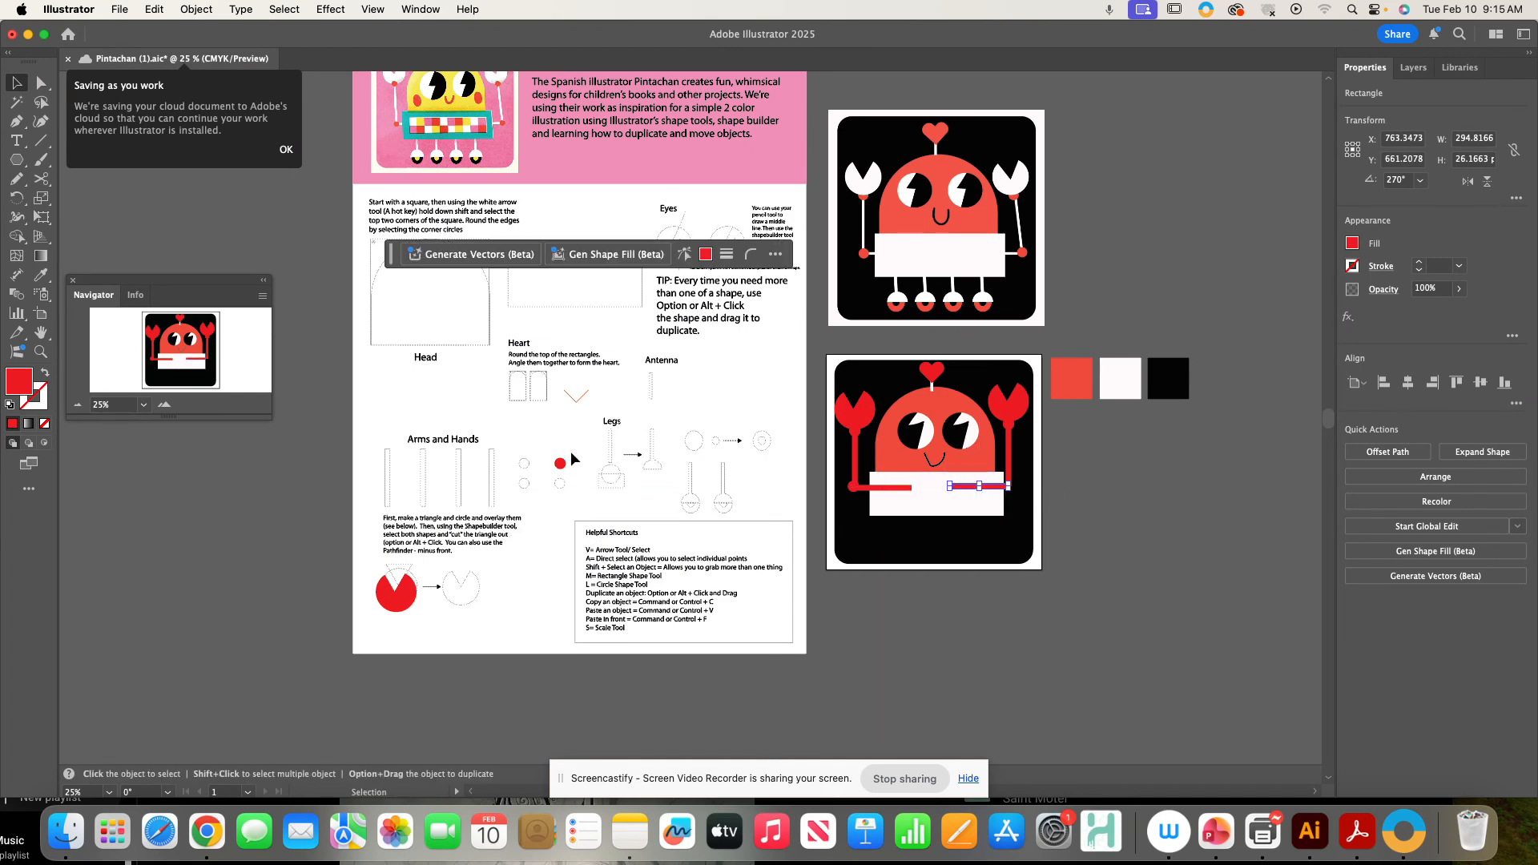
left_click_drag(564, 463, 1014, 489)
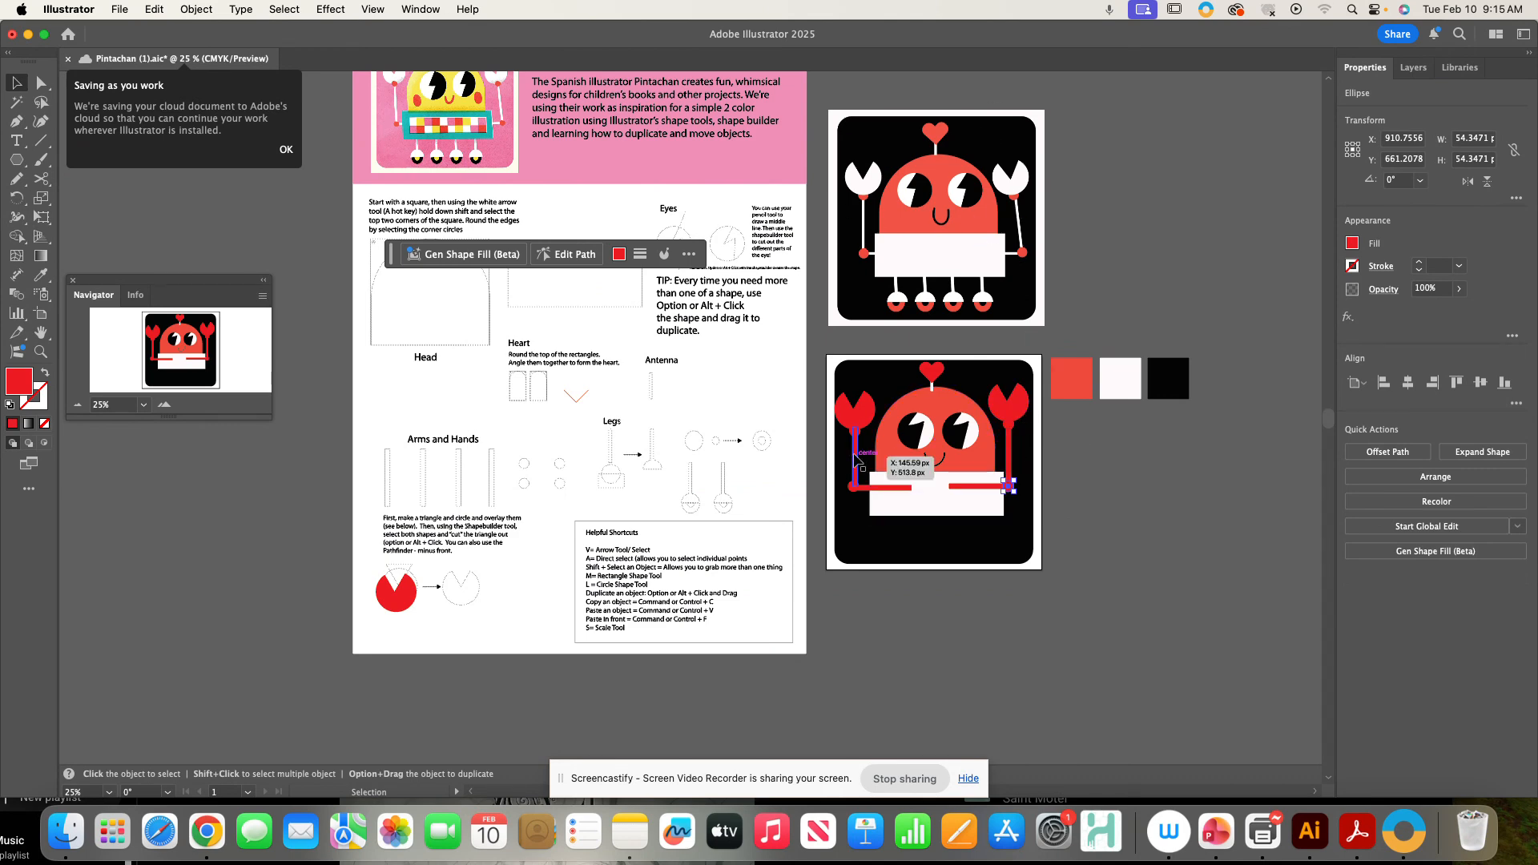
- Select both arms and hands and recolor them white by sampling the white swatch with the Eyedropper
left_click(855, 459)
left_click(856, 416, "shift")
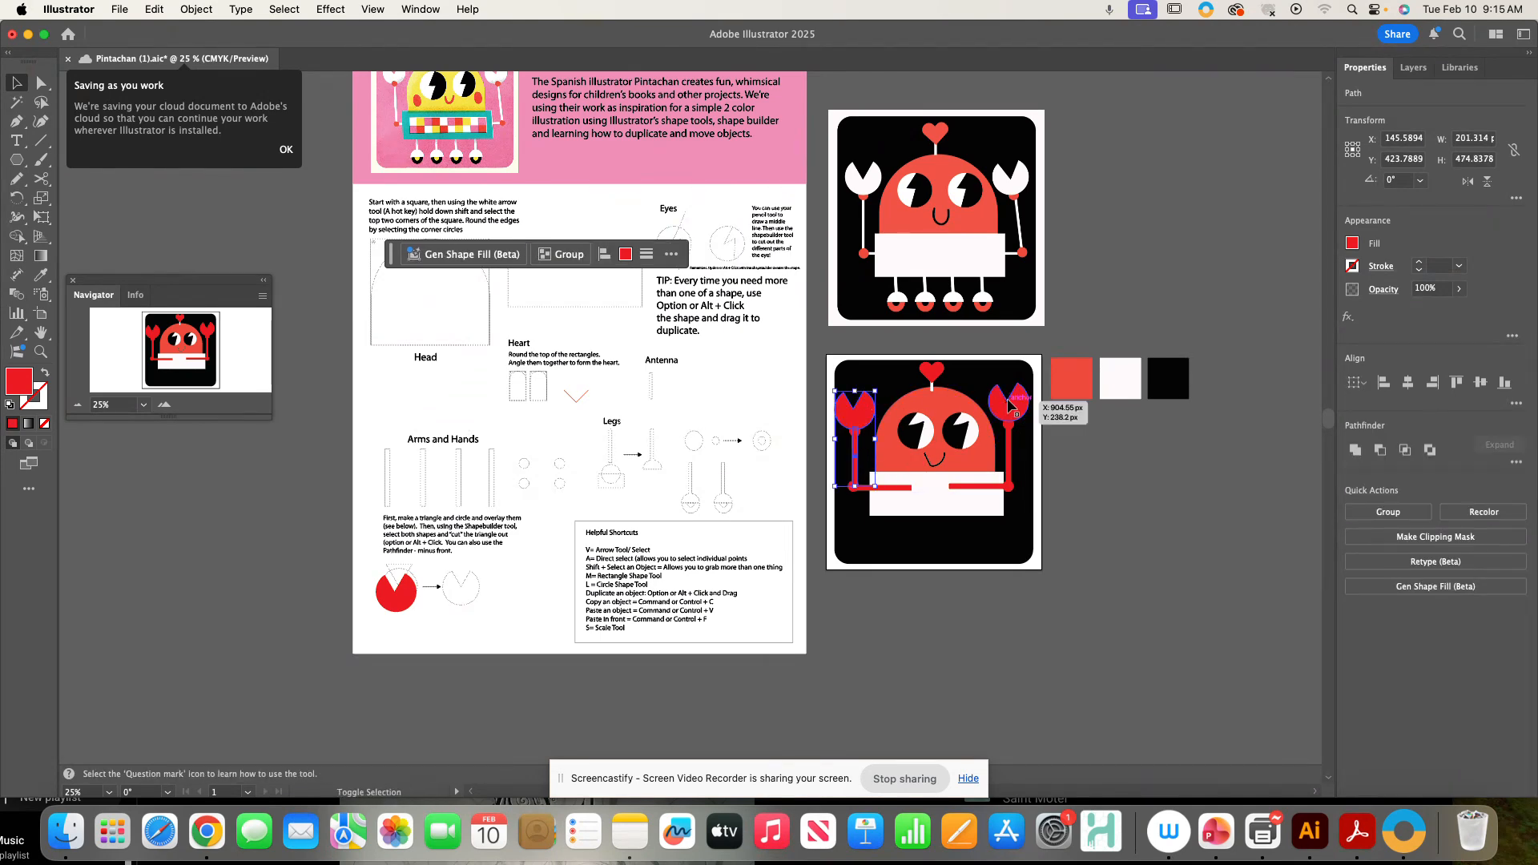
left_click(1010, 405, "shift")
left_click(990, 485, "shift")
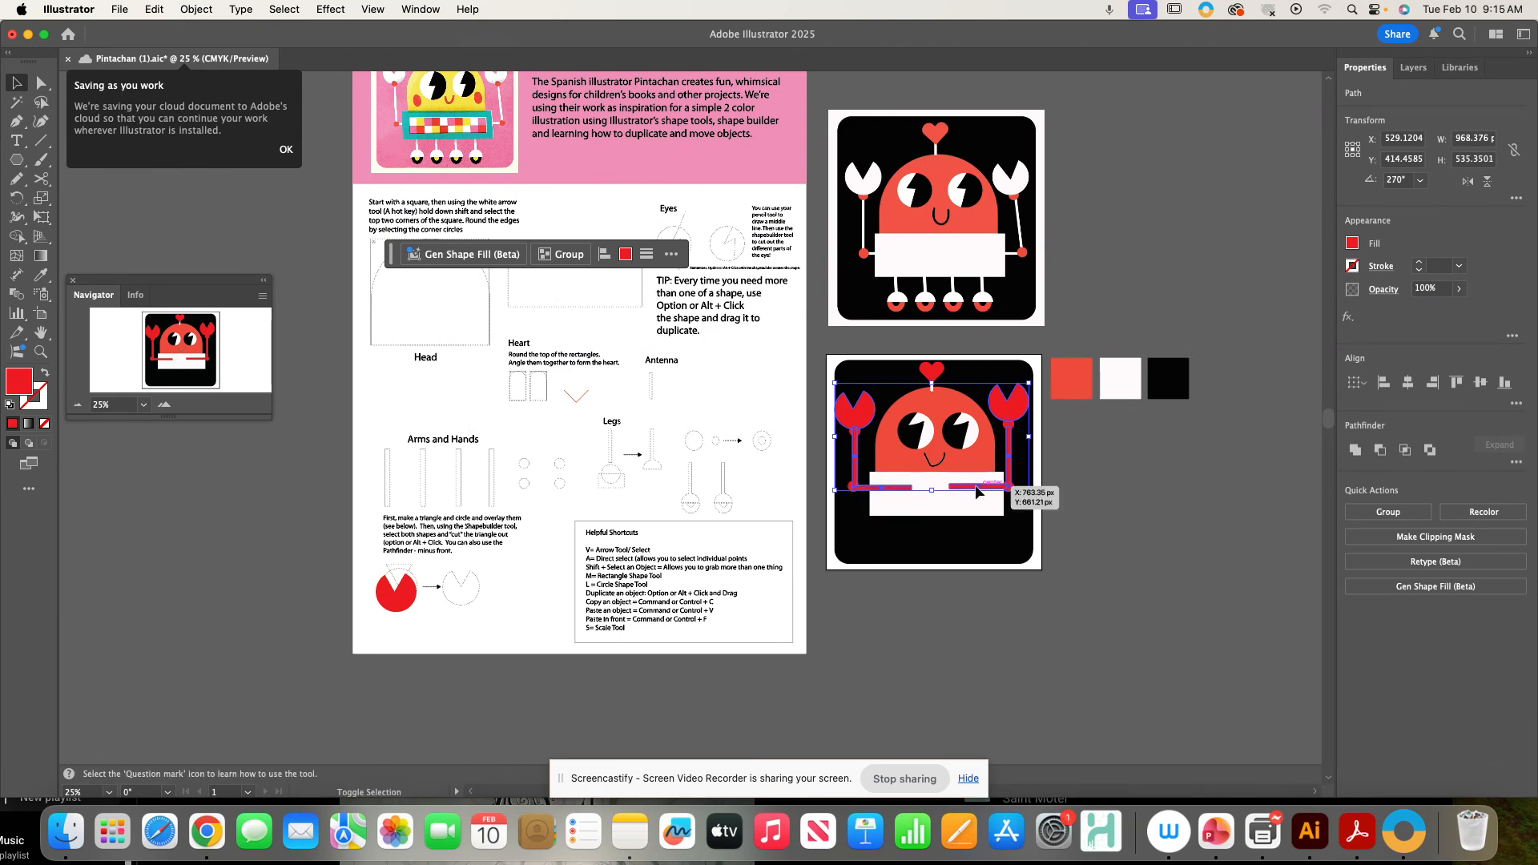
key("i")
left_click(1118, 378)
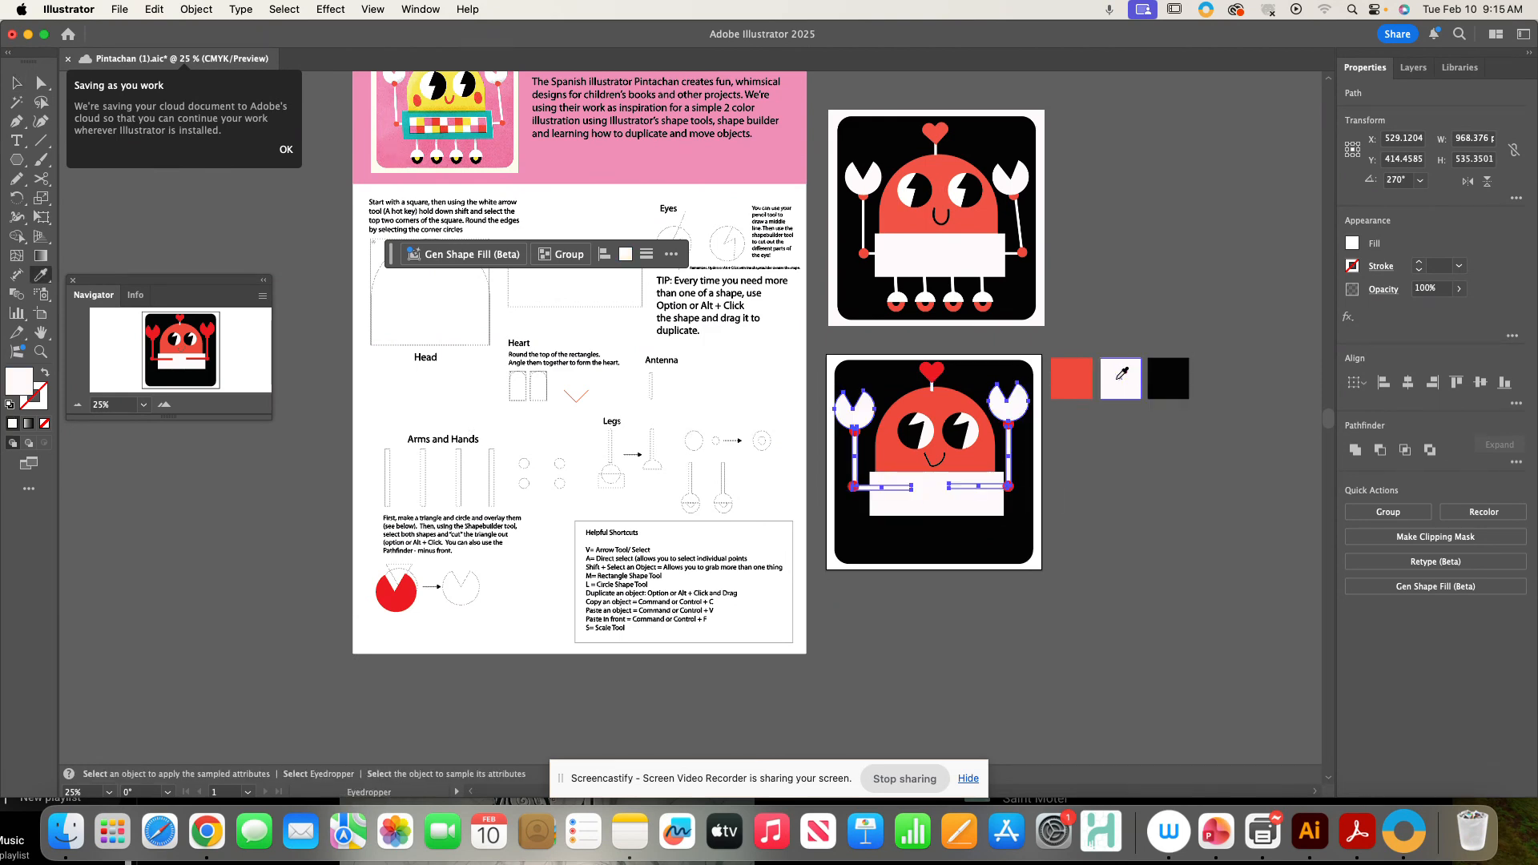
left_click(18, 84)
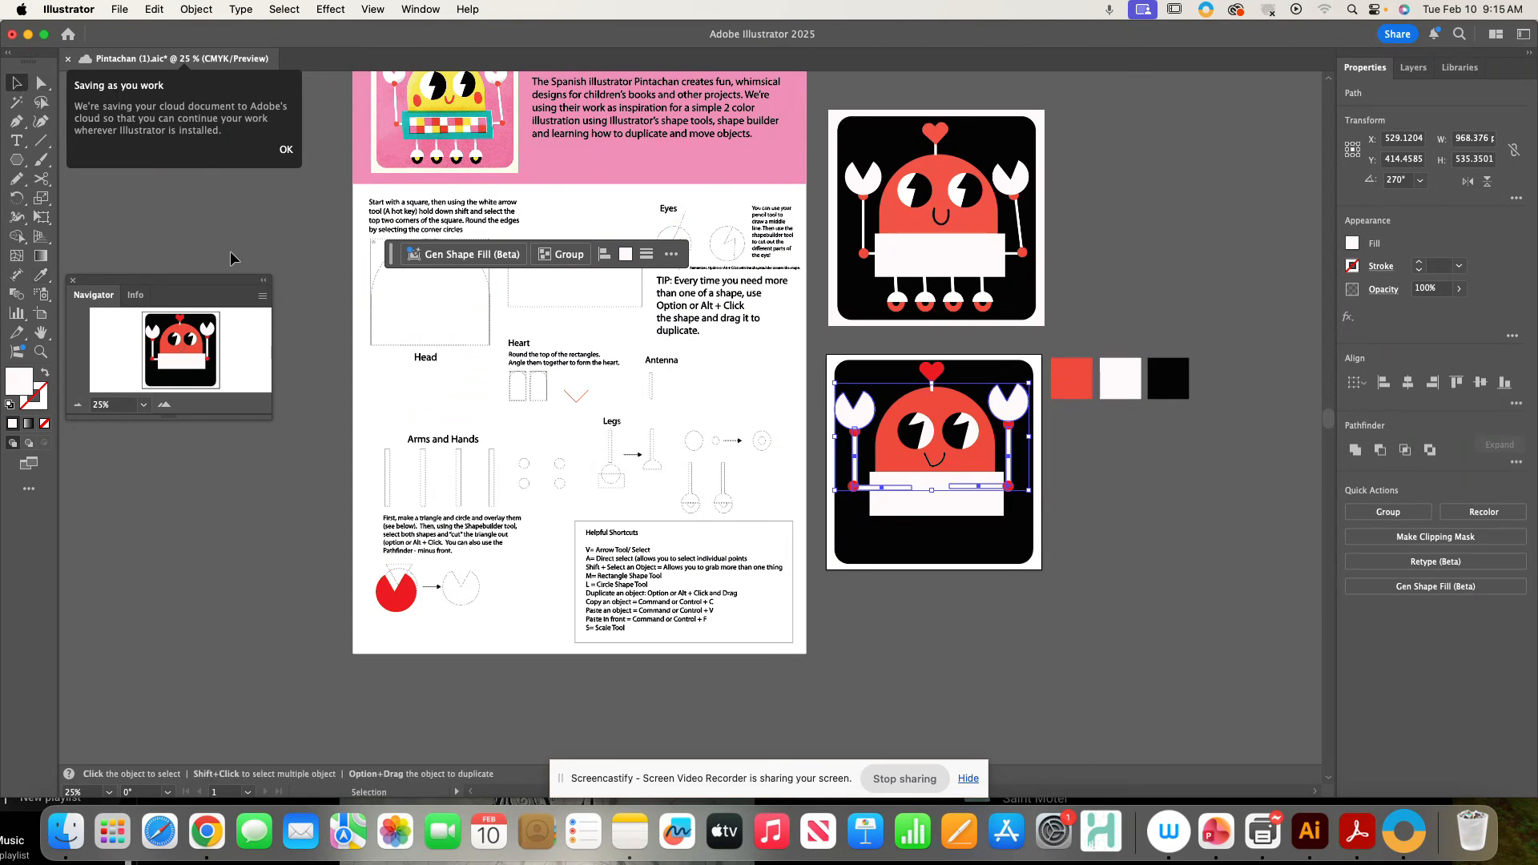
left_click(230, 258)
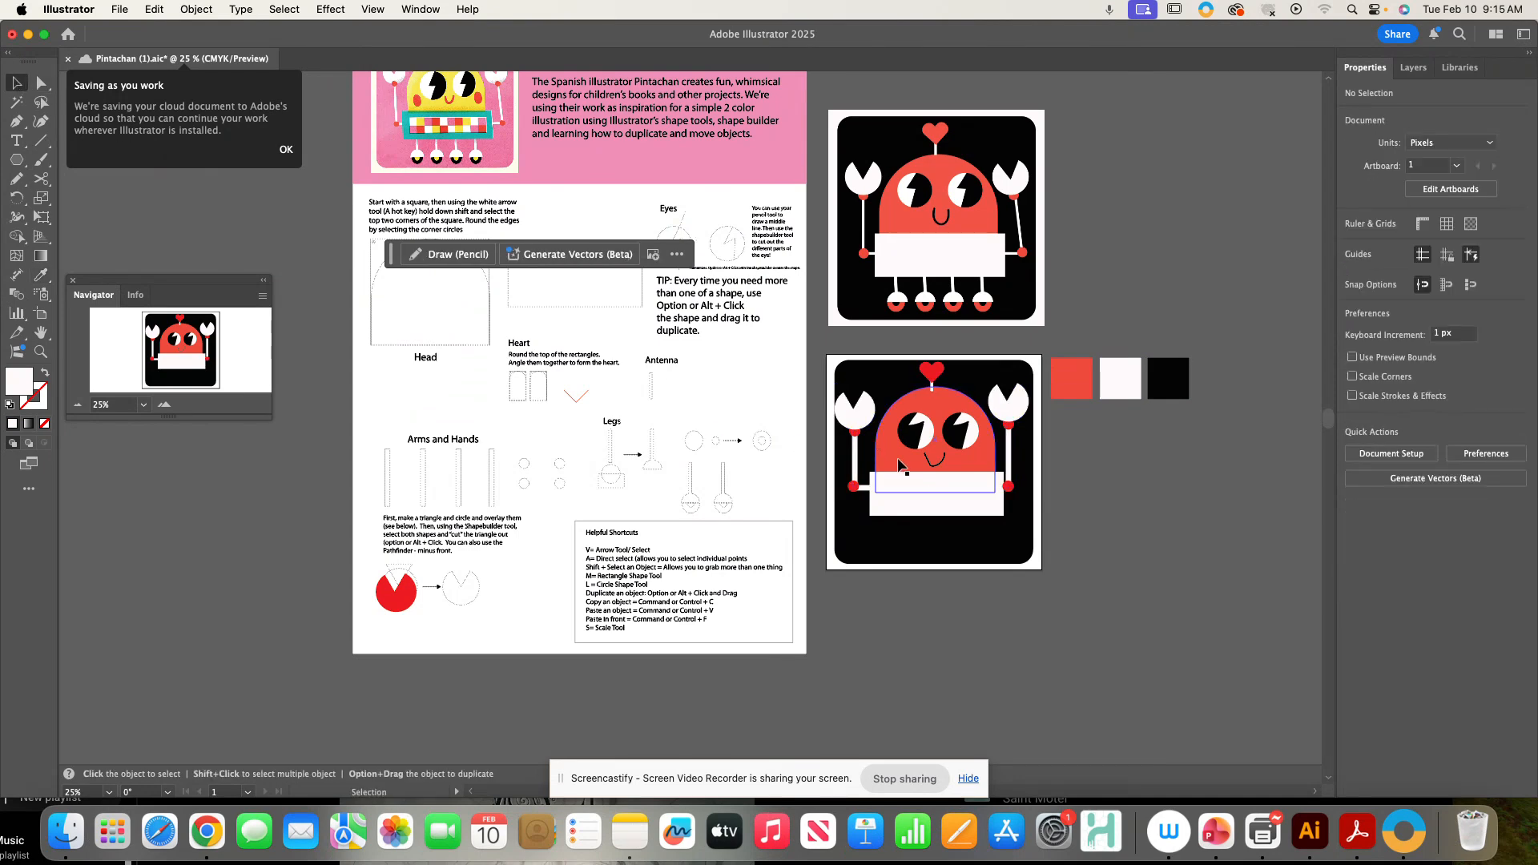
- Draw a thin vertical leg rectangle over the Legs guide and fill it black
left_click_drag(714, 432, 723, 455)
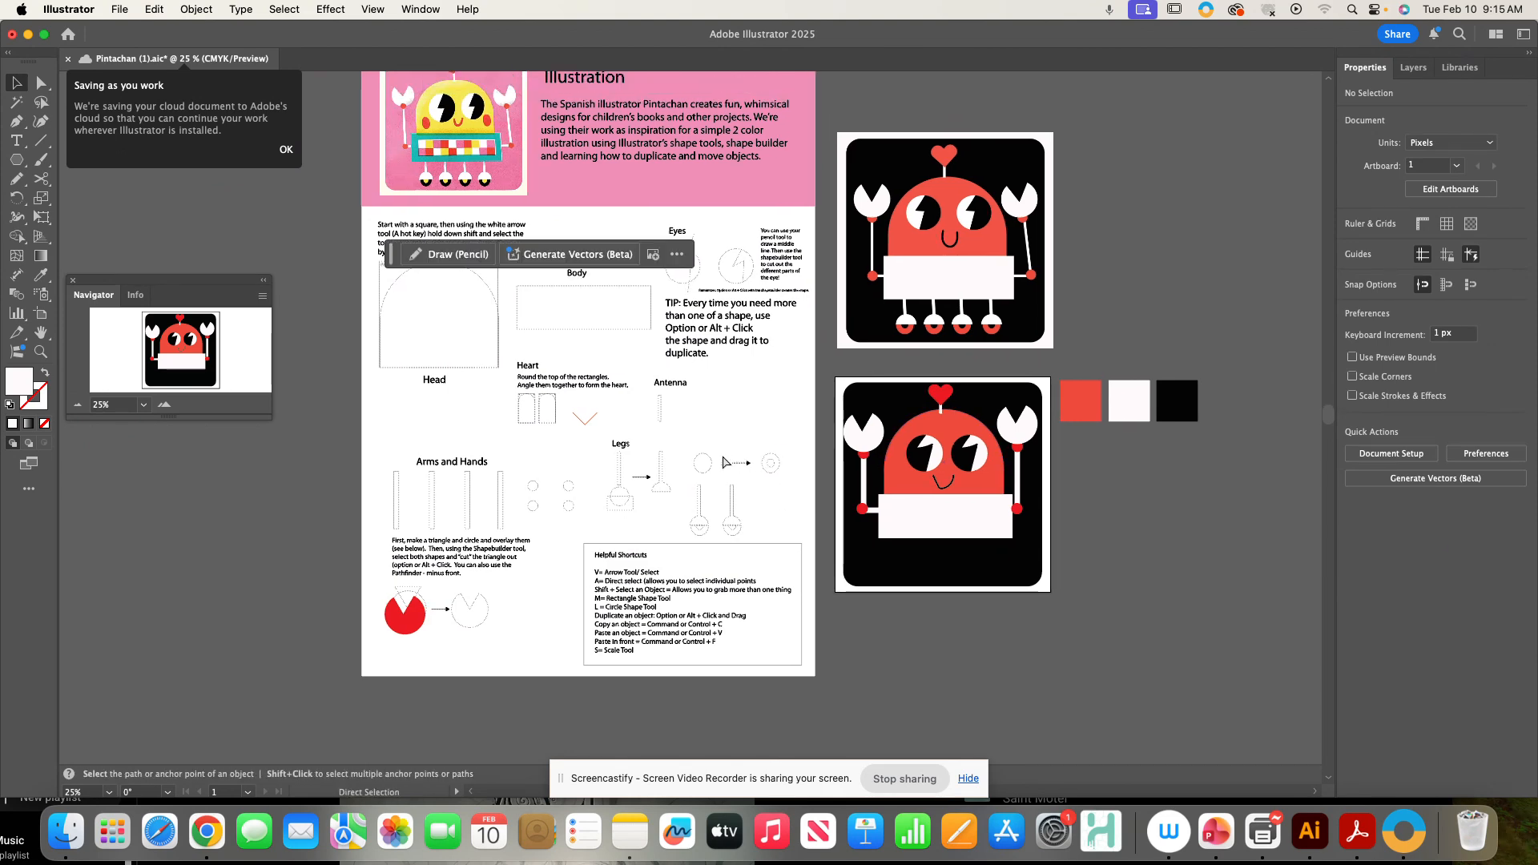
key("super+equal")
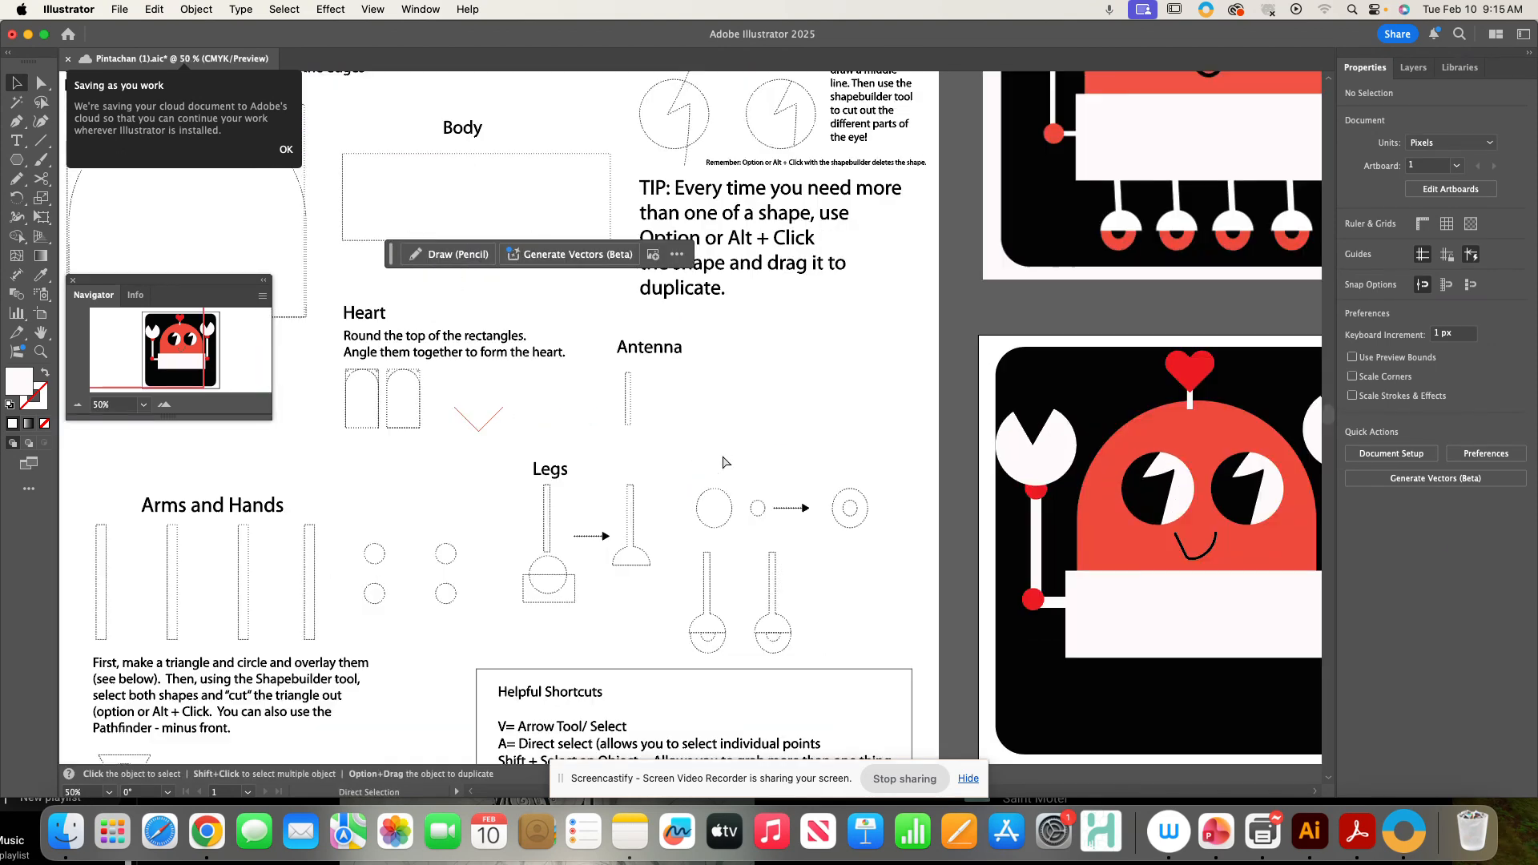
left_click(18, 161)
left_click(17, 161)
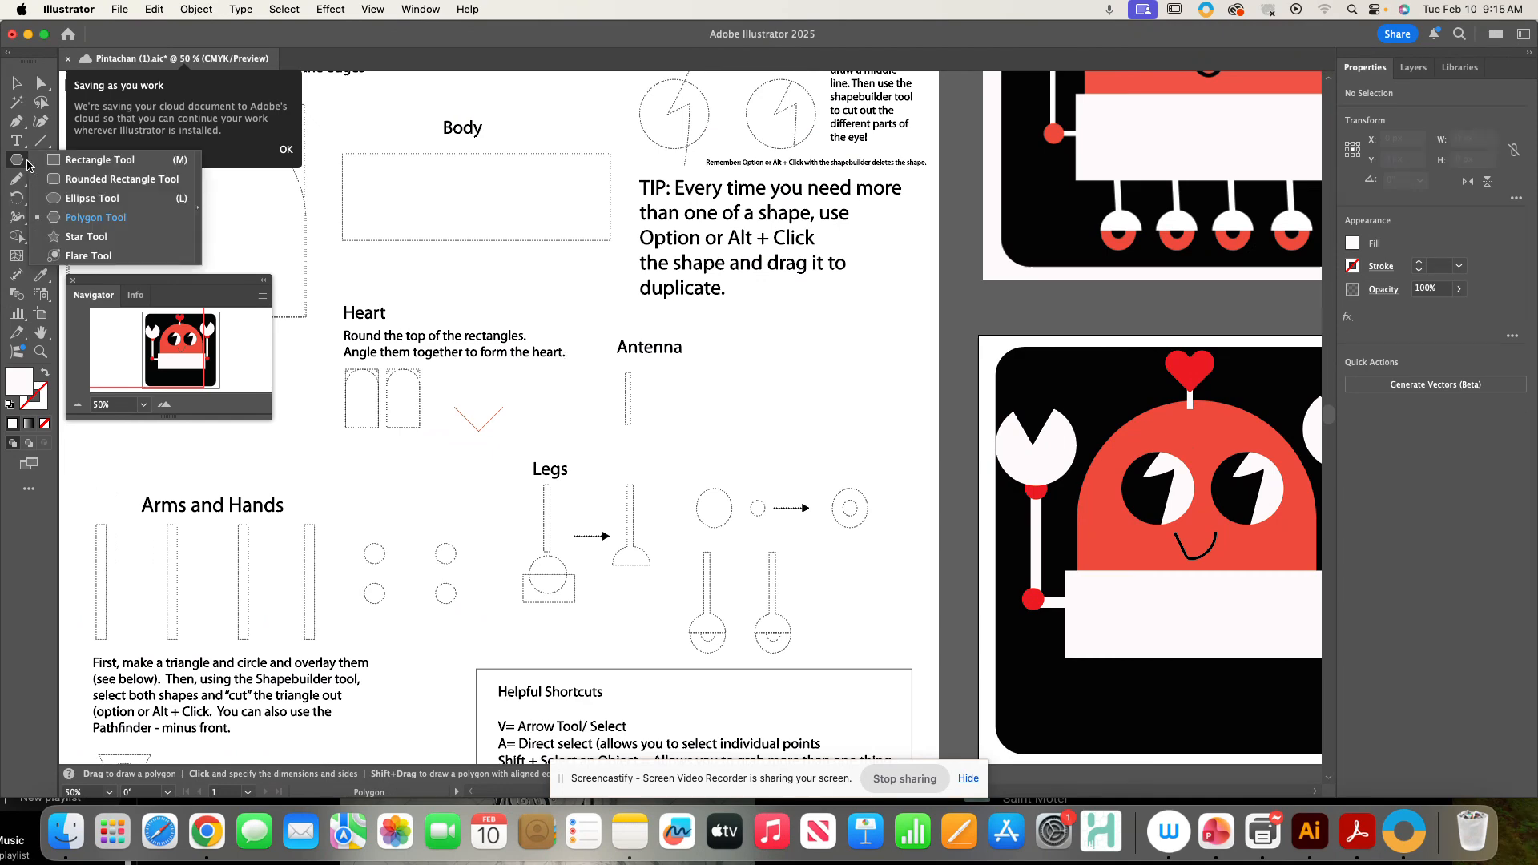
left_click(76, 164)
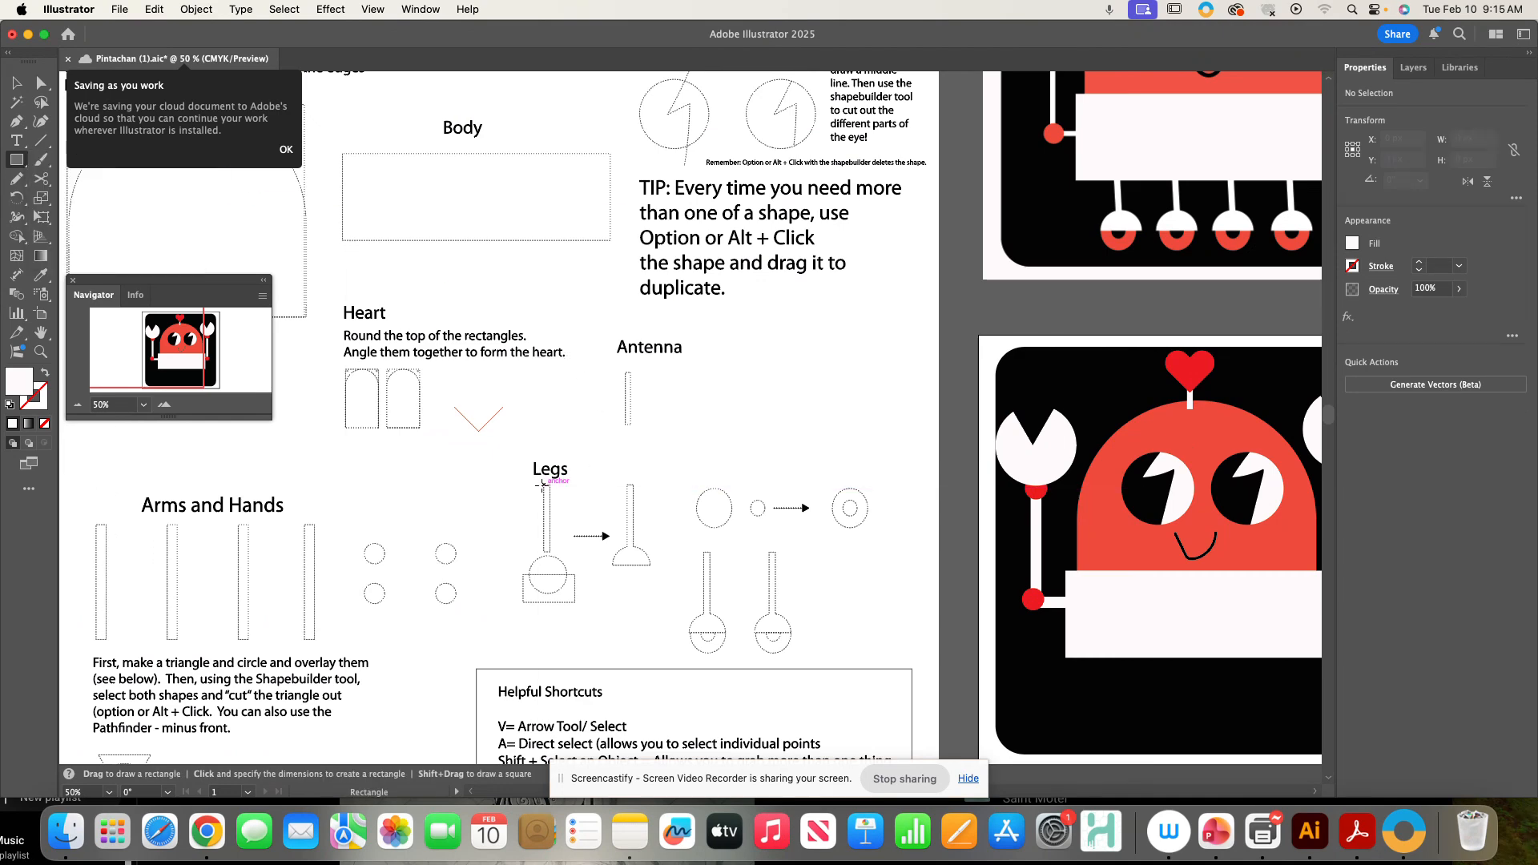
left_click_drag(544, 485, 552, 552)
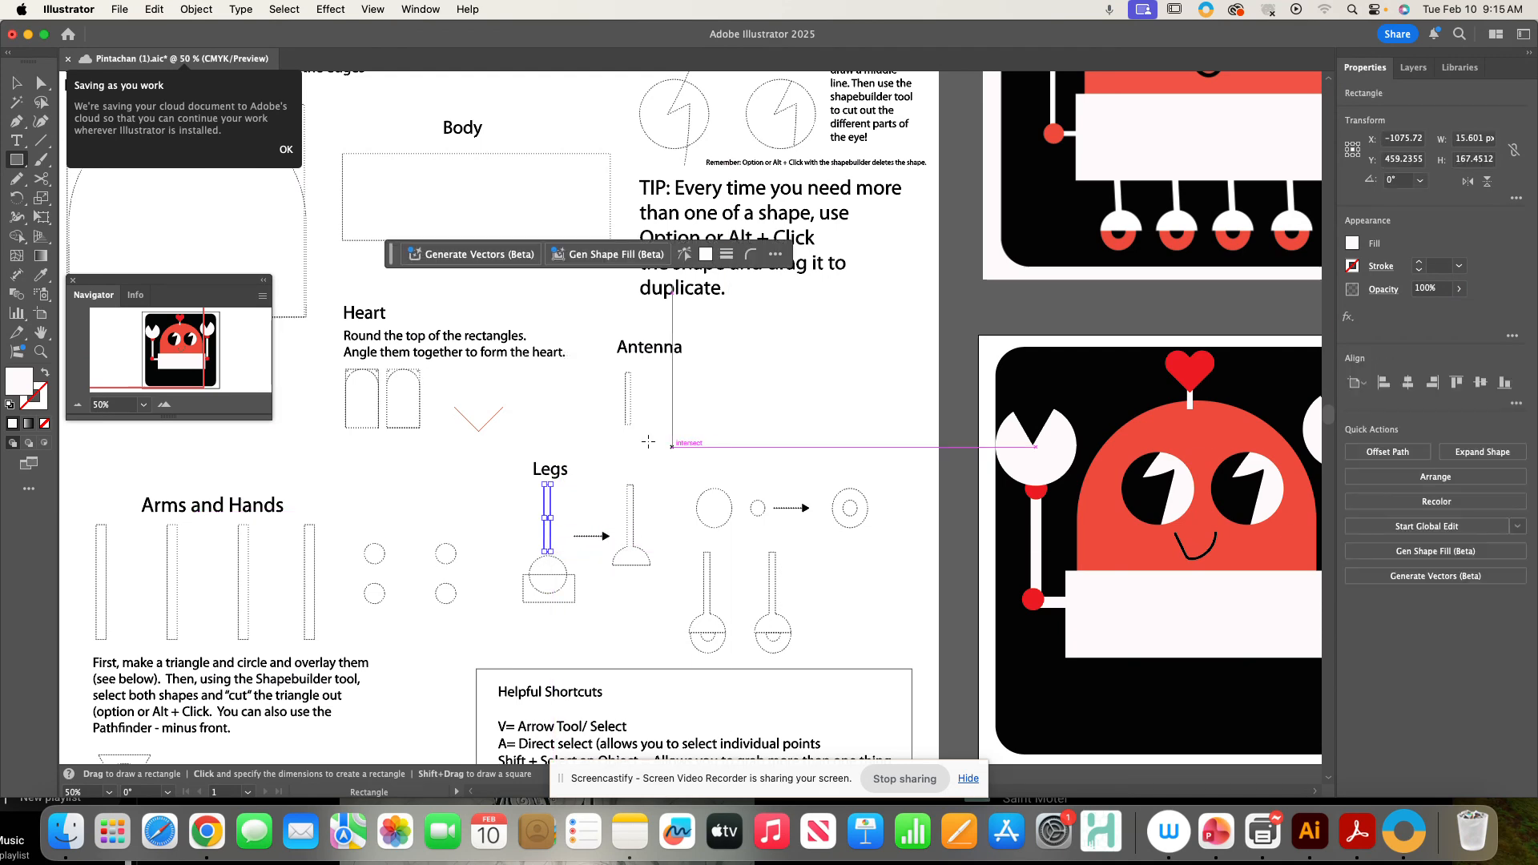
double_click(19, 390)
left_click_drag(561, 497, 502, 550)
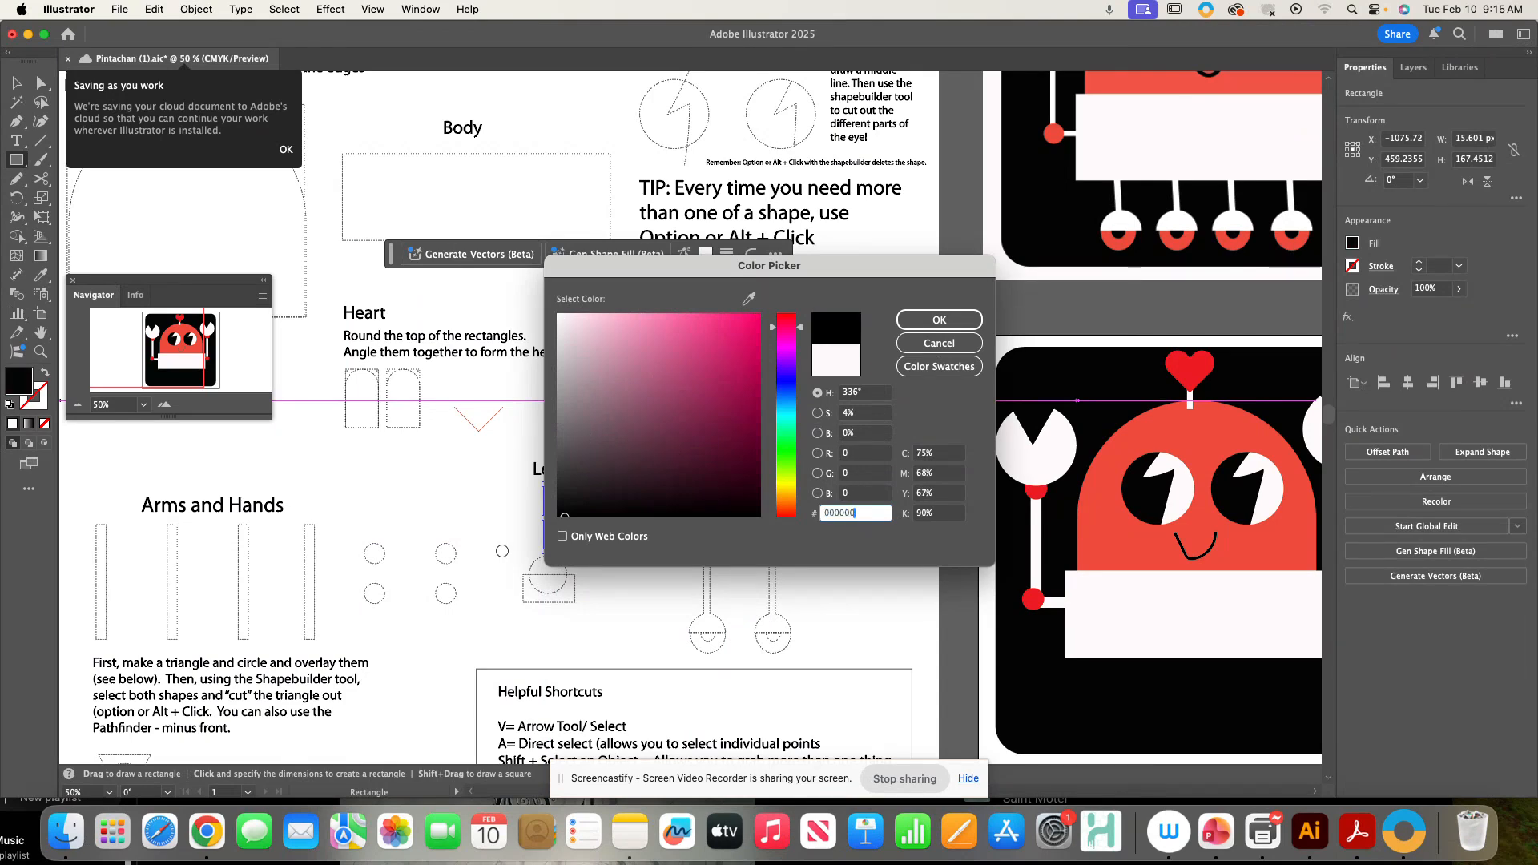
left_click(902, 319)
key("v")
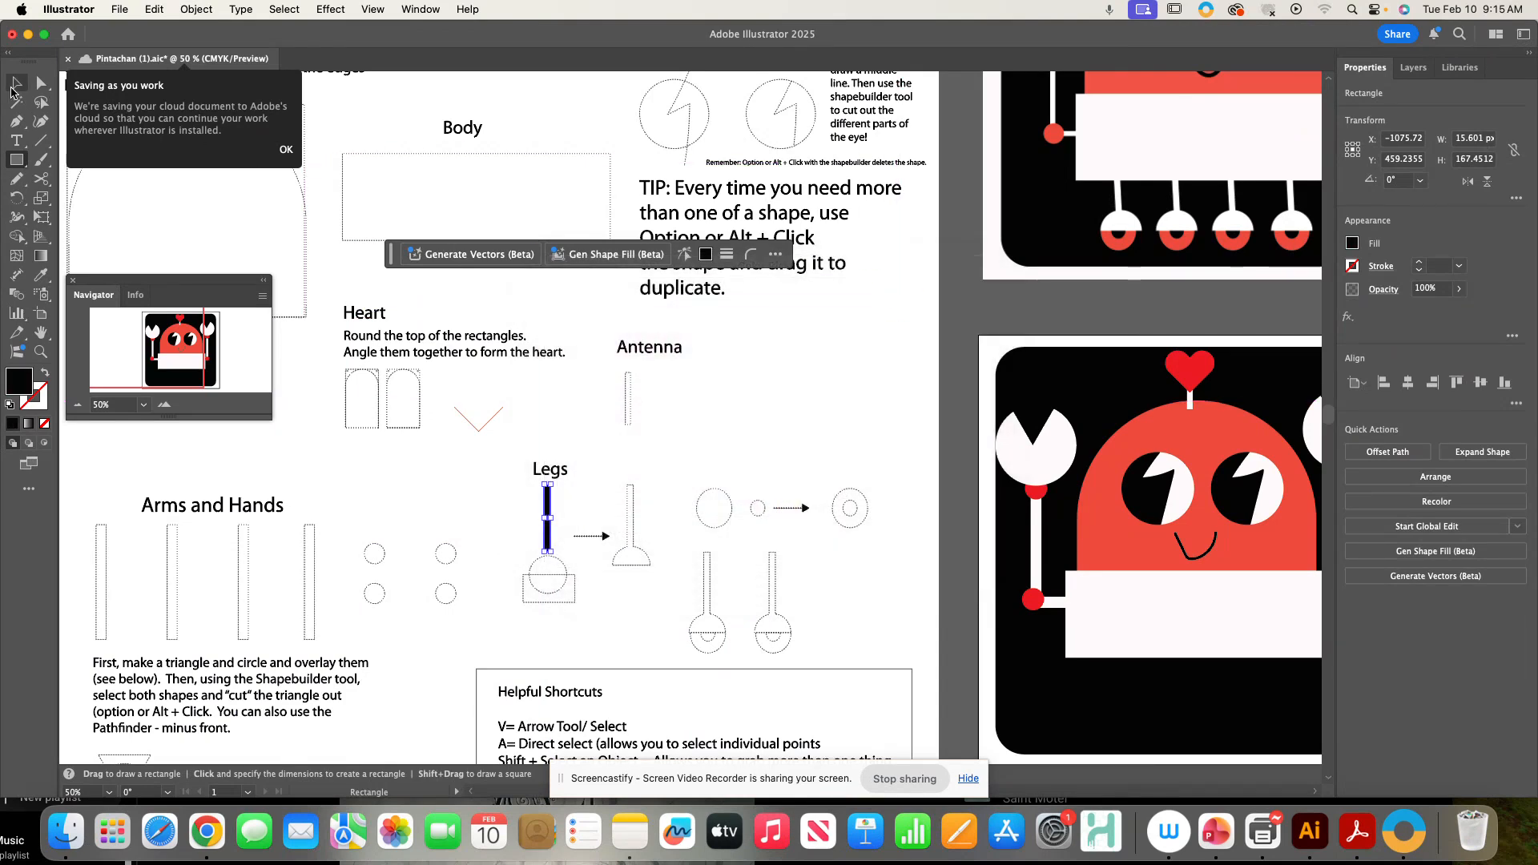
- Draw a circle at the bottom of the leg rectangle and nudge it into place
left_click(16, 160)
left_click(88, 195)
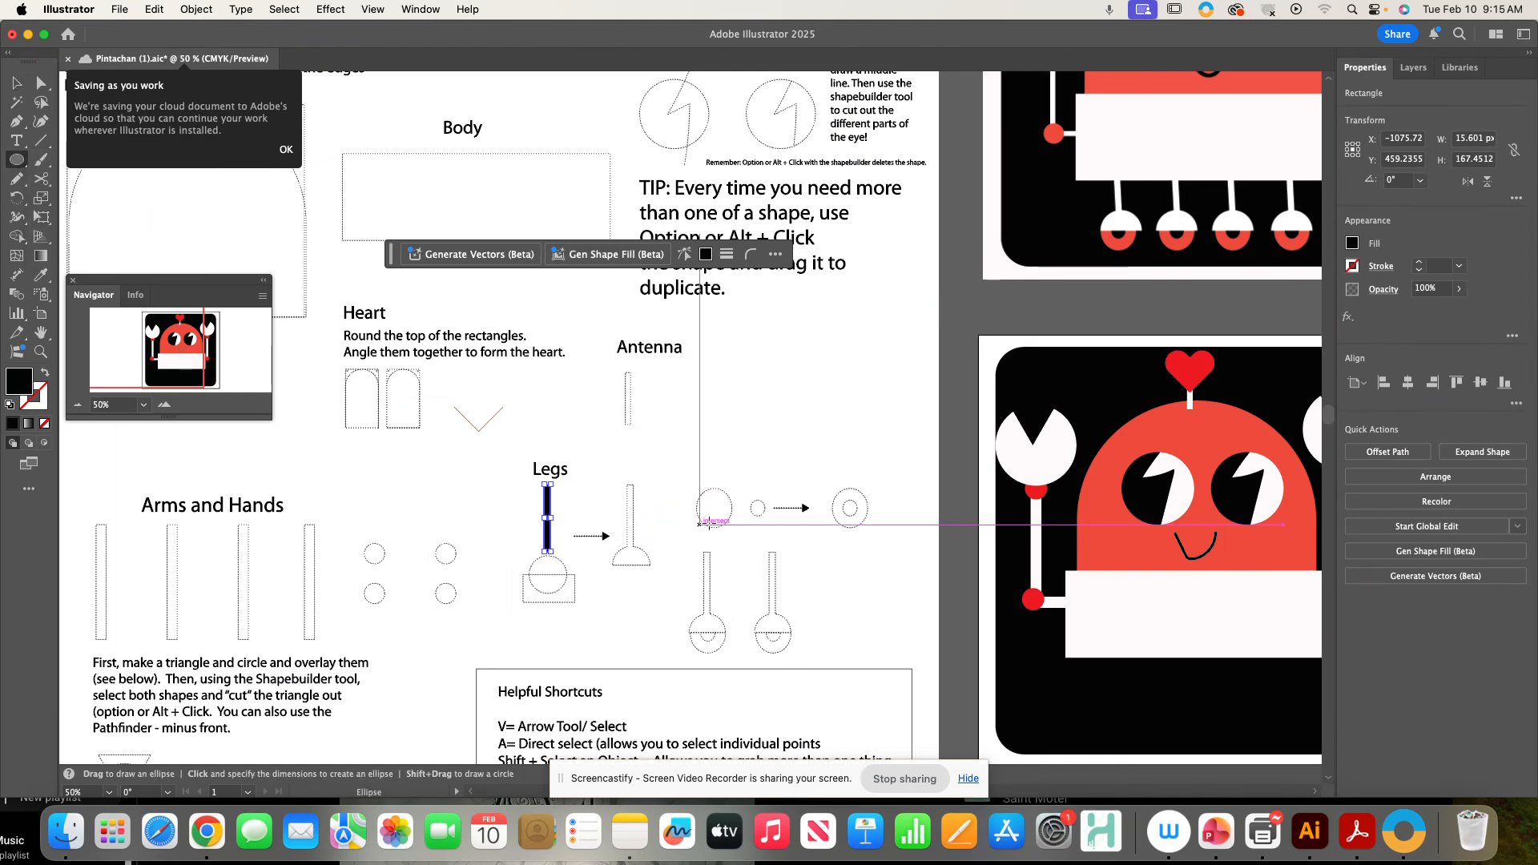
left_click_drag(529, 551, 569, 594)
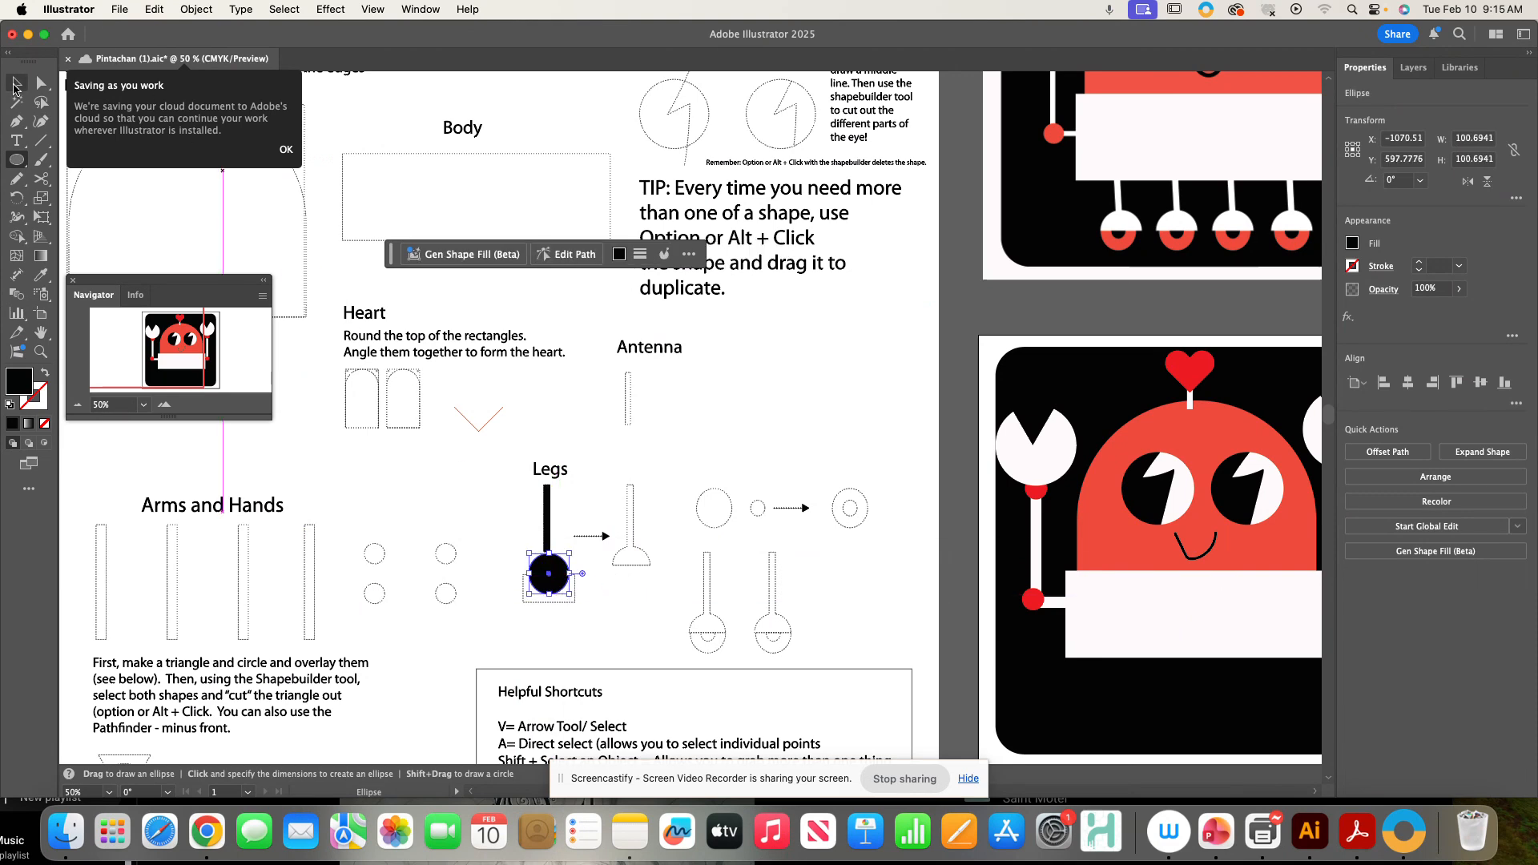
left_click(16, 83)
left_click_drag(553, 569, 551, 565)
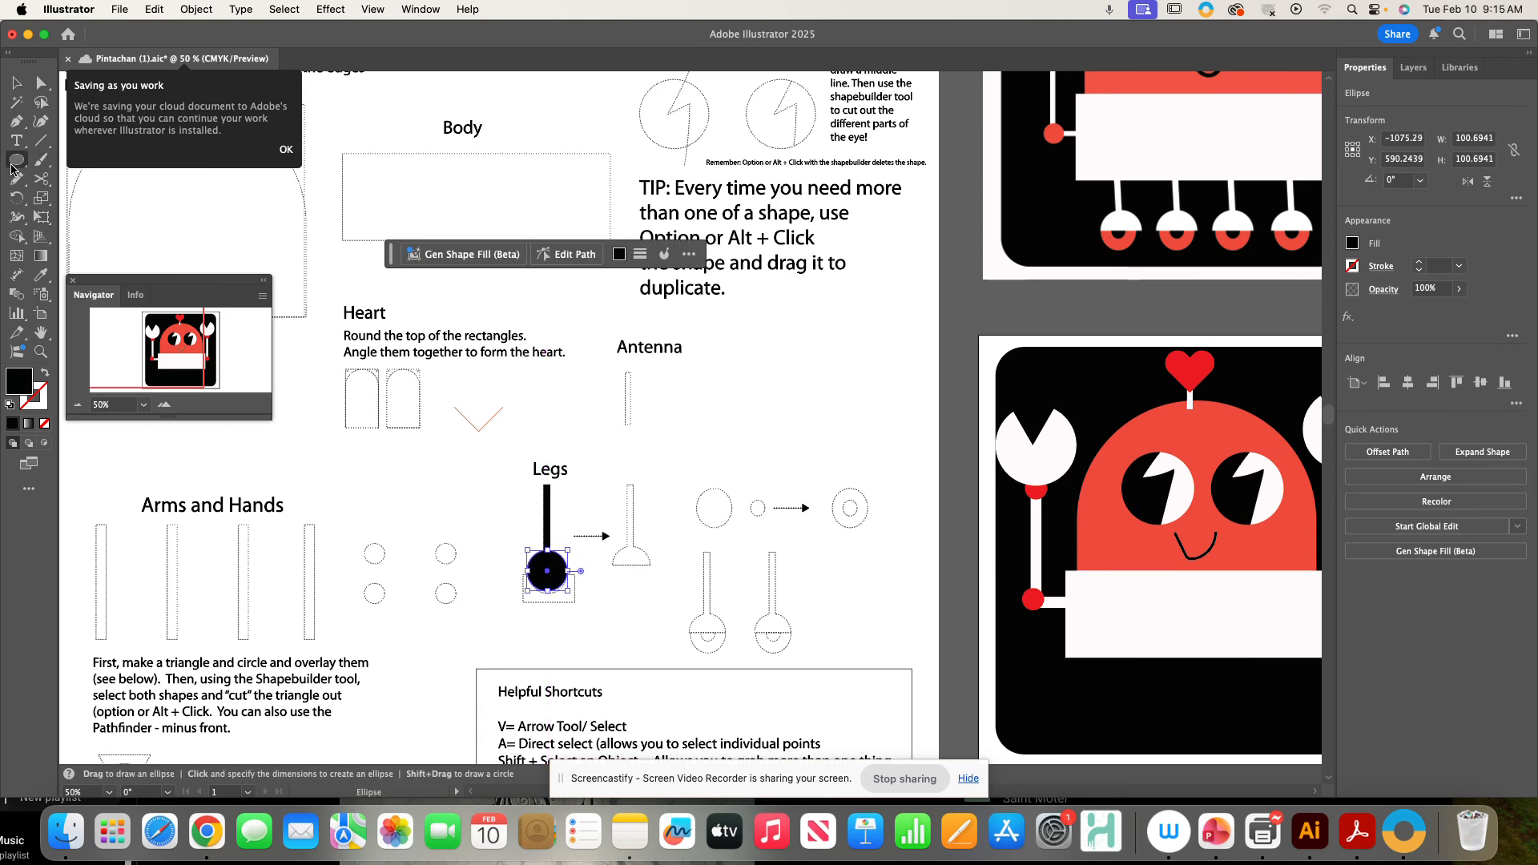
- Draw a rectangle over the circle's lower half and subtract it from the circle with Minus Front
left_click_drag(16, 159, 61, 162)
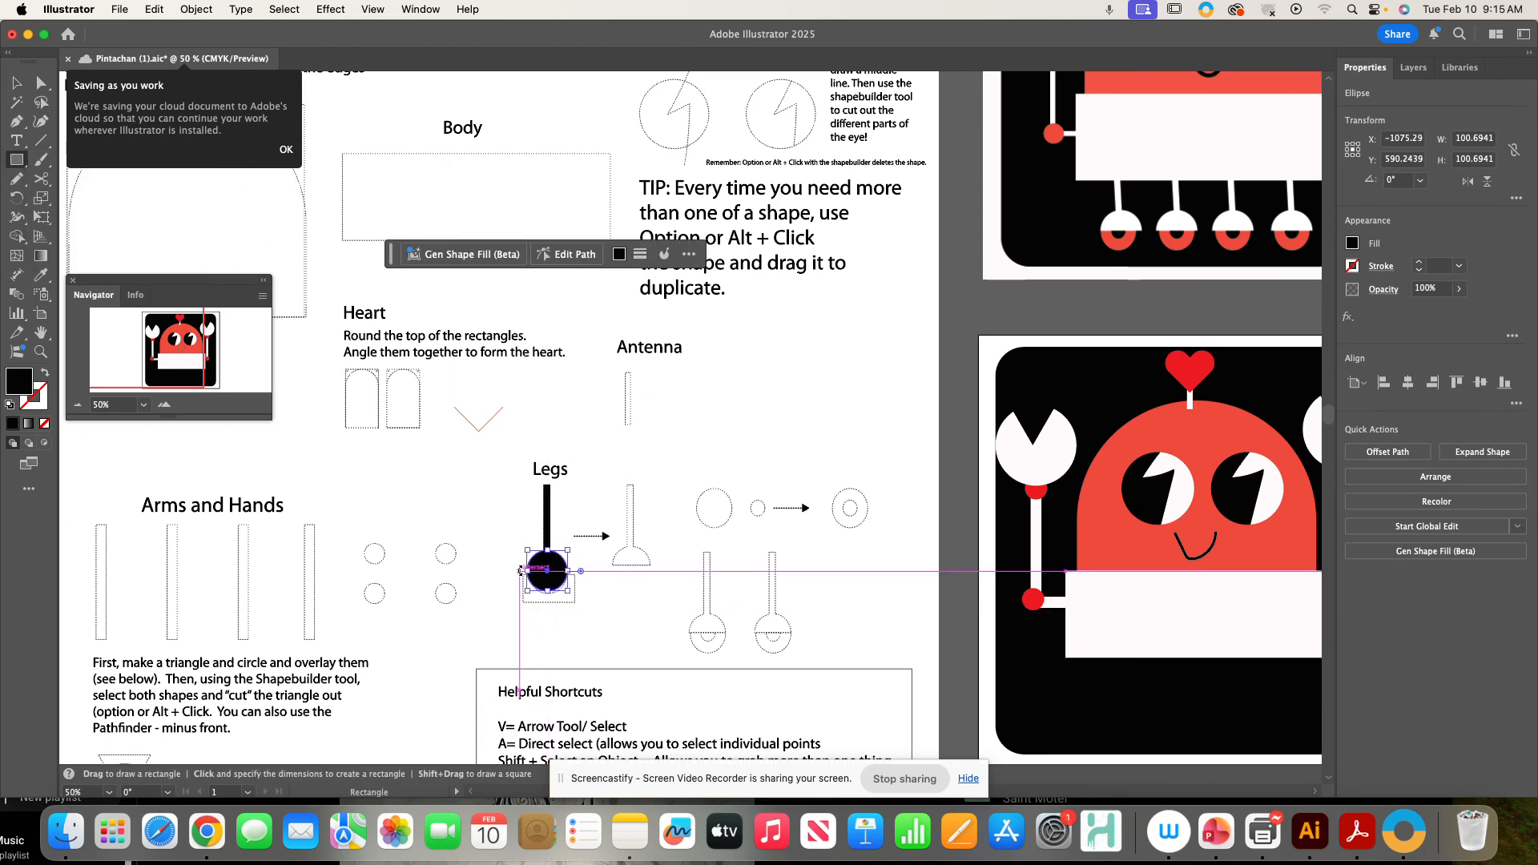
left_click_drag(514, 564, 582, 601)
left_click(15, 85)
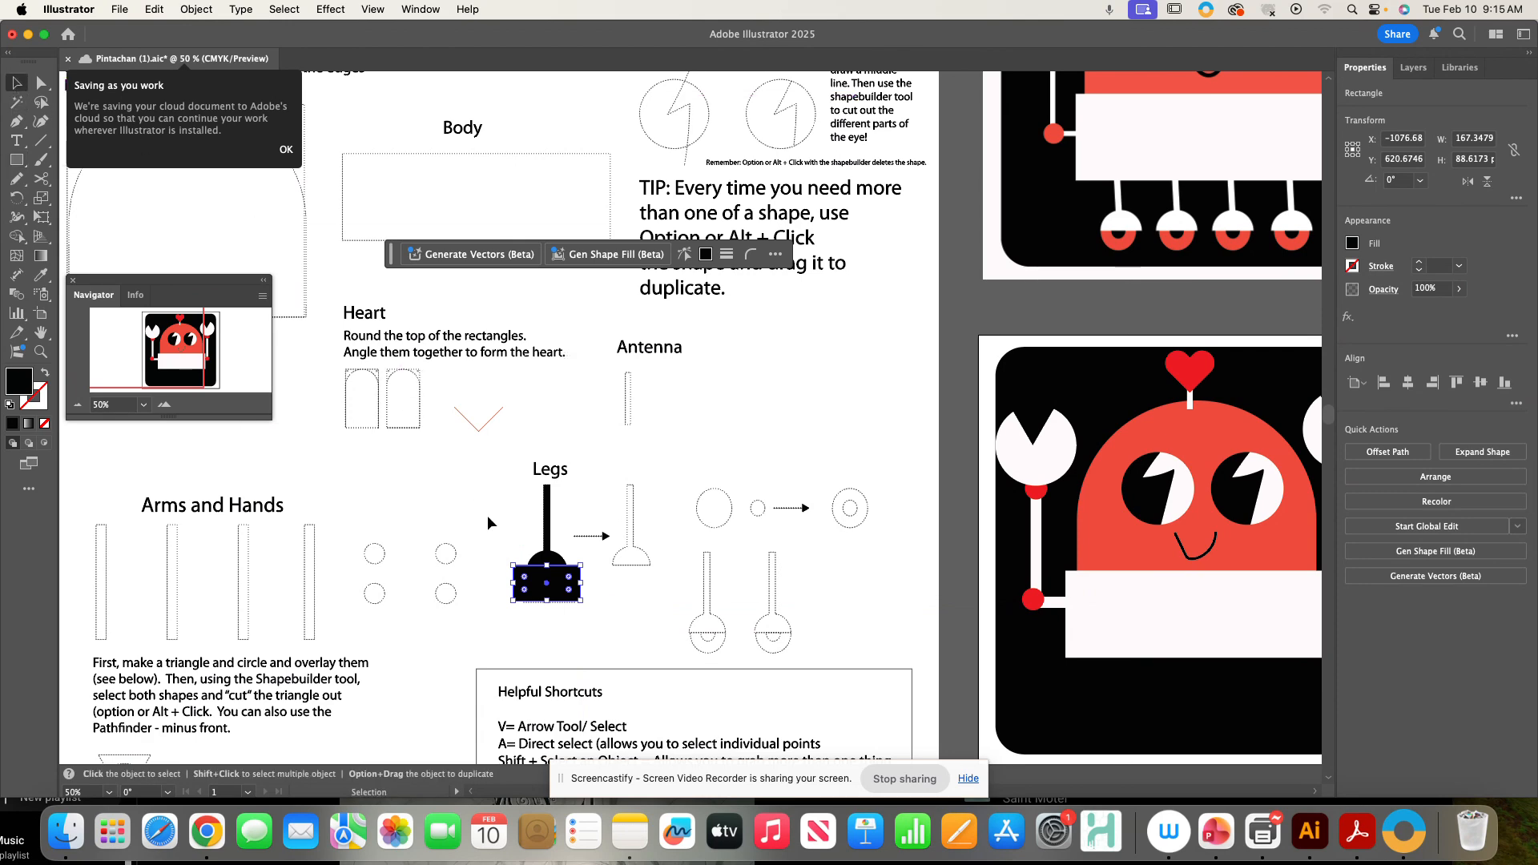
left_click_drag(548, 566, 549, 569)
left_click(546, 560, "shift")
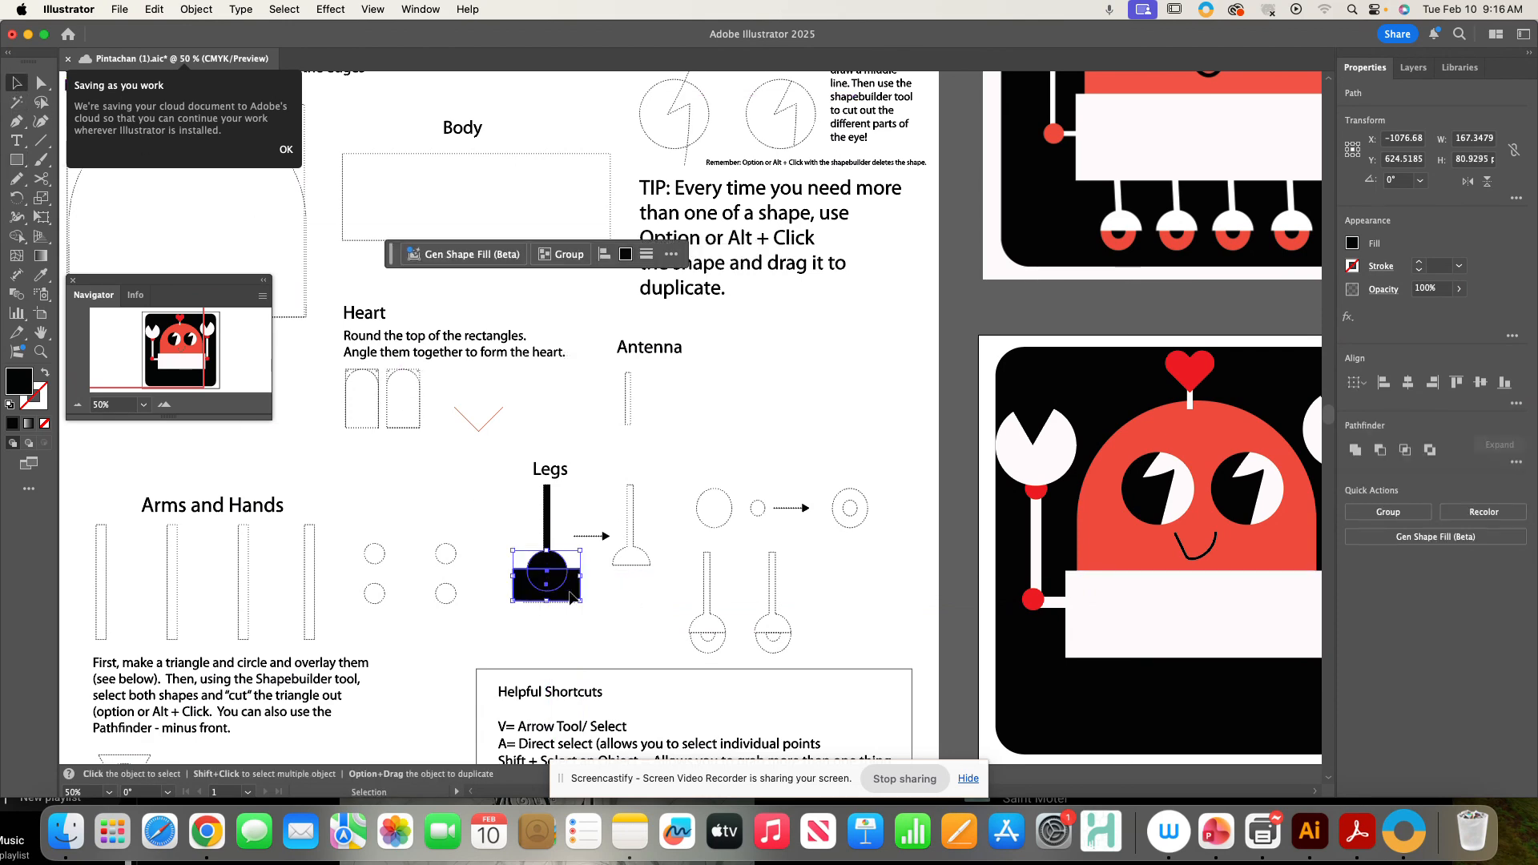
left_click(1377, 451)
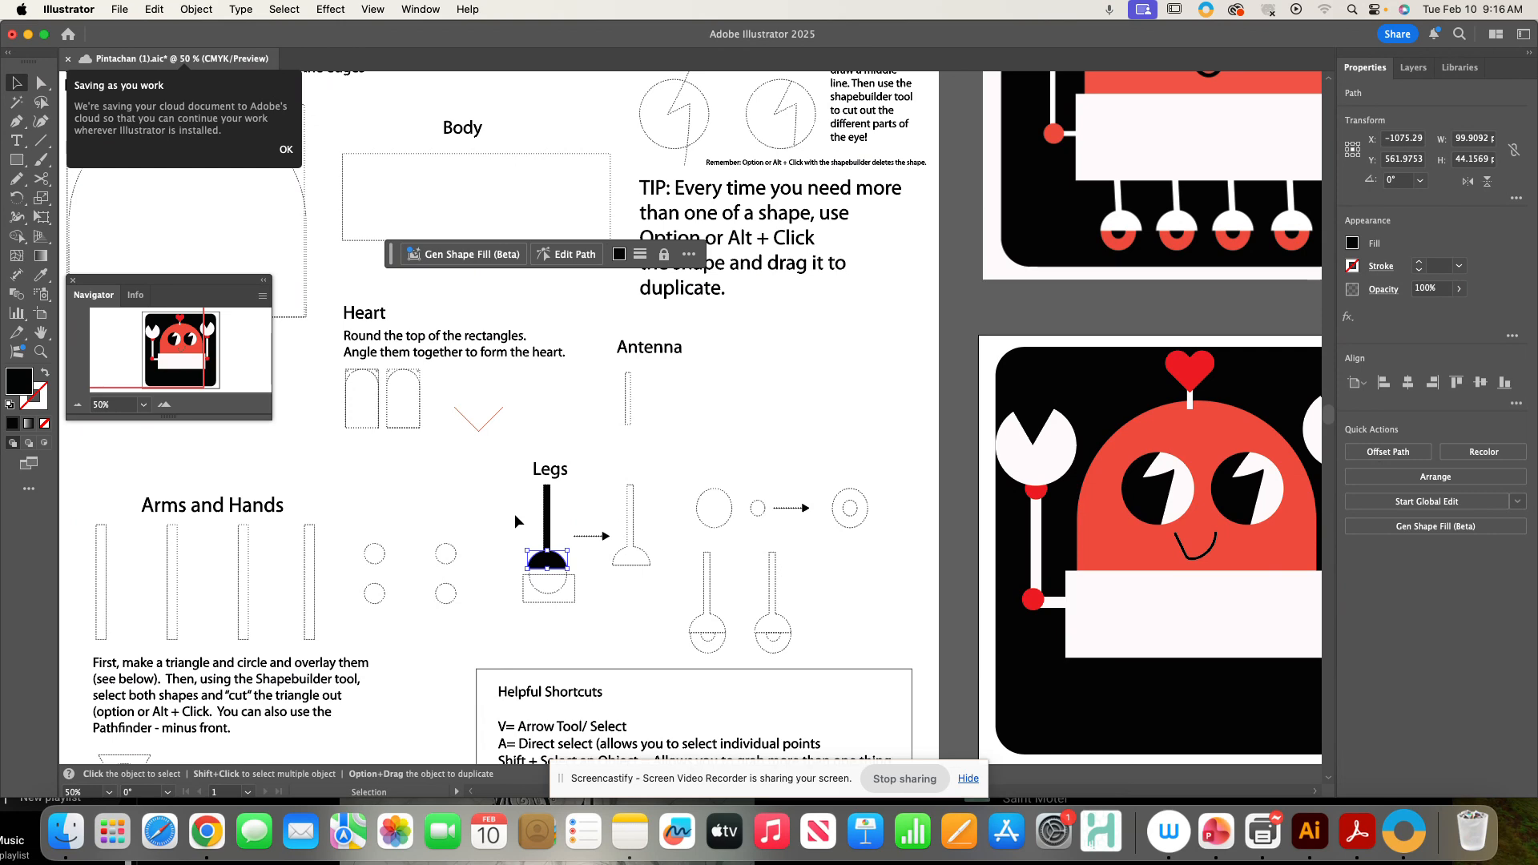
- Merge the leg rectangle and the half circle into one shape with the Shape Builder and nudge it into place
left_click(548, 529, "shift")
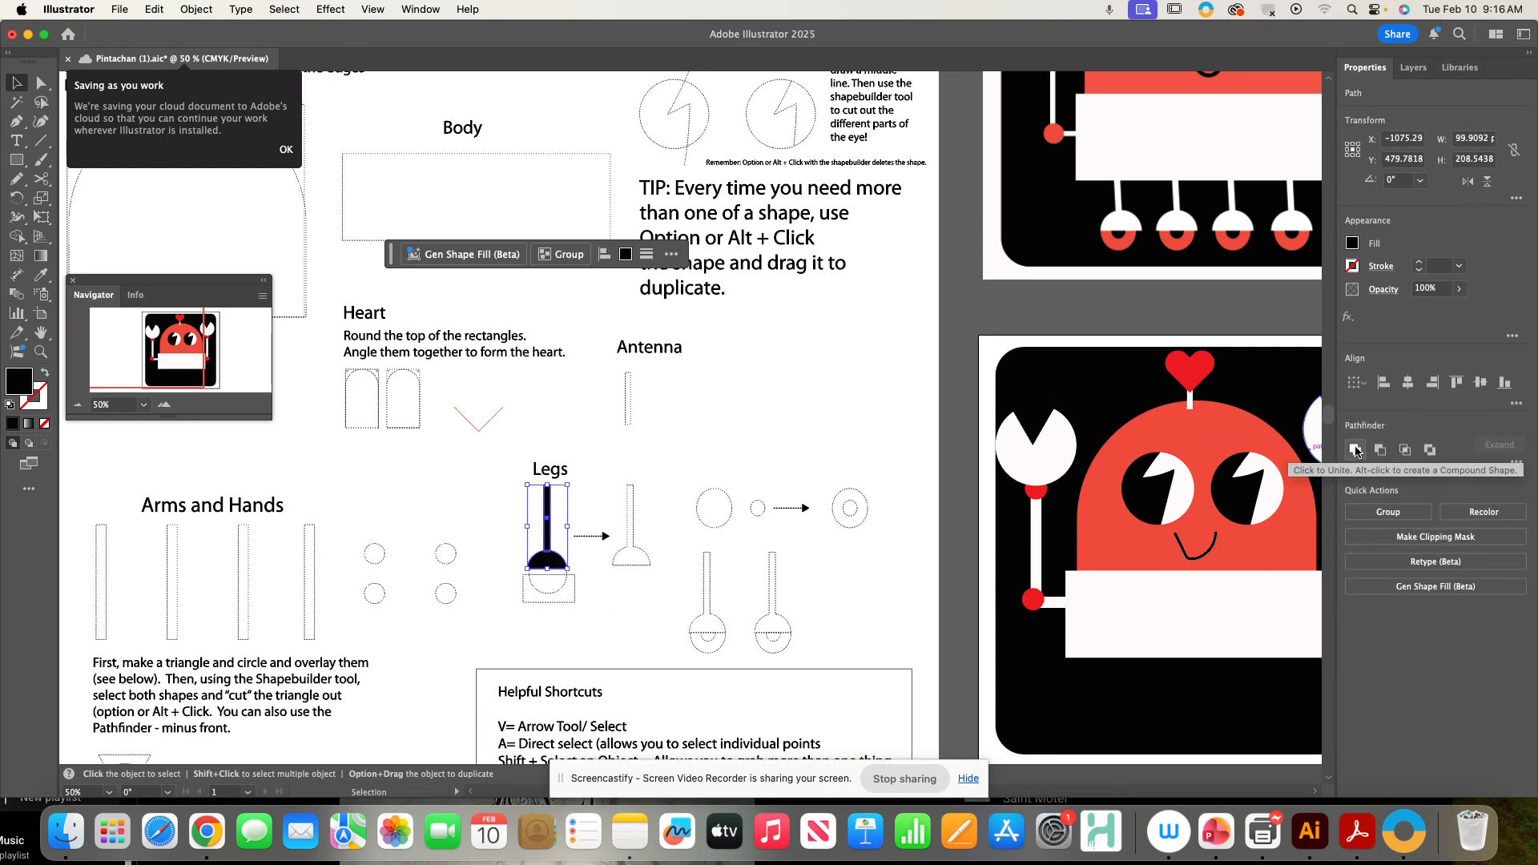
left_click(19, 237)
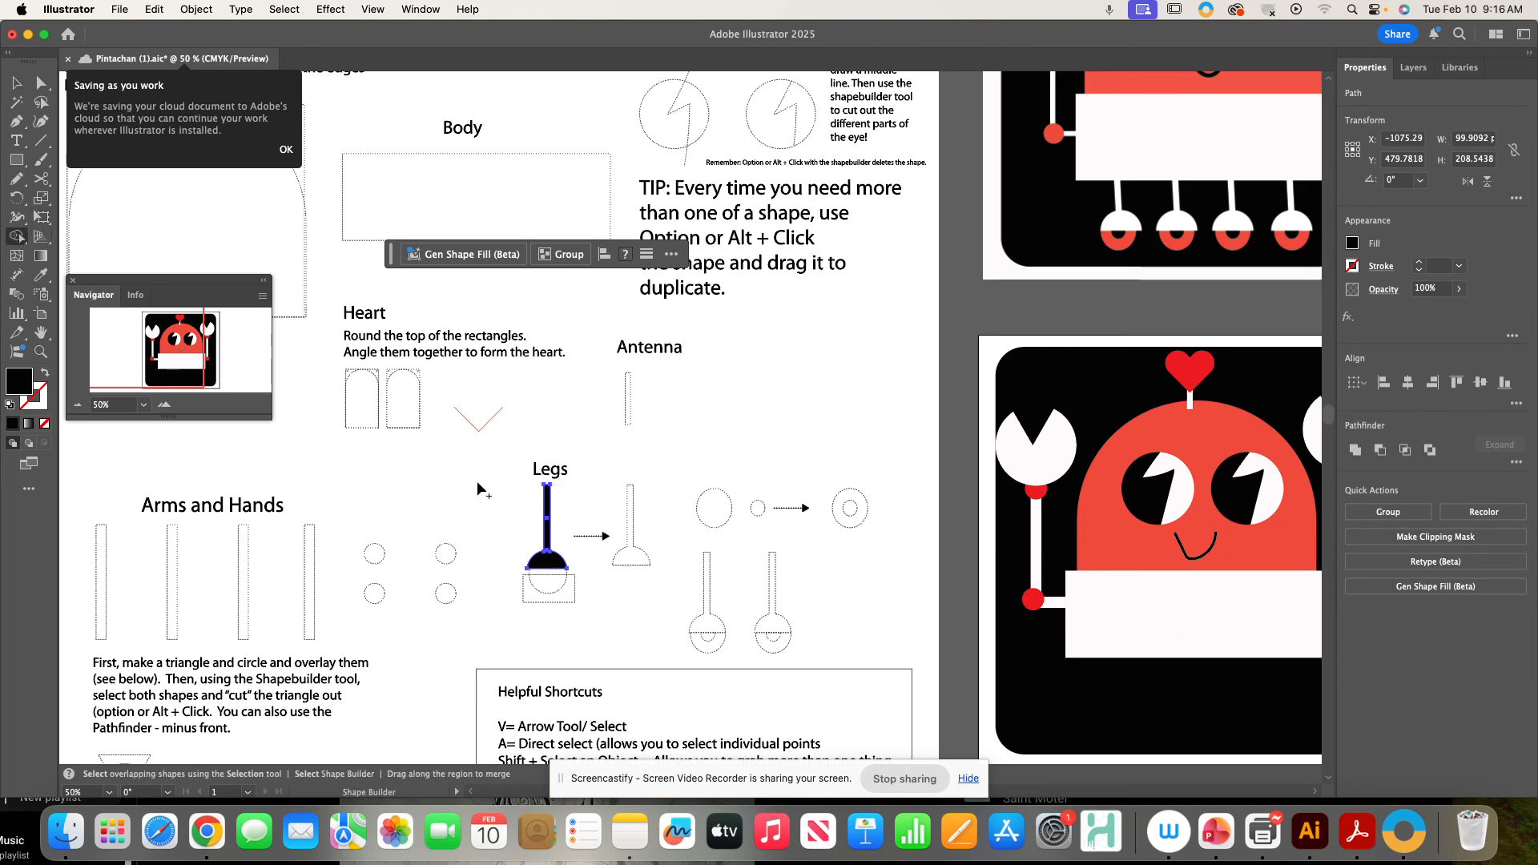
left_click_drag(551, 565, 551, 567)
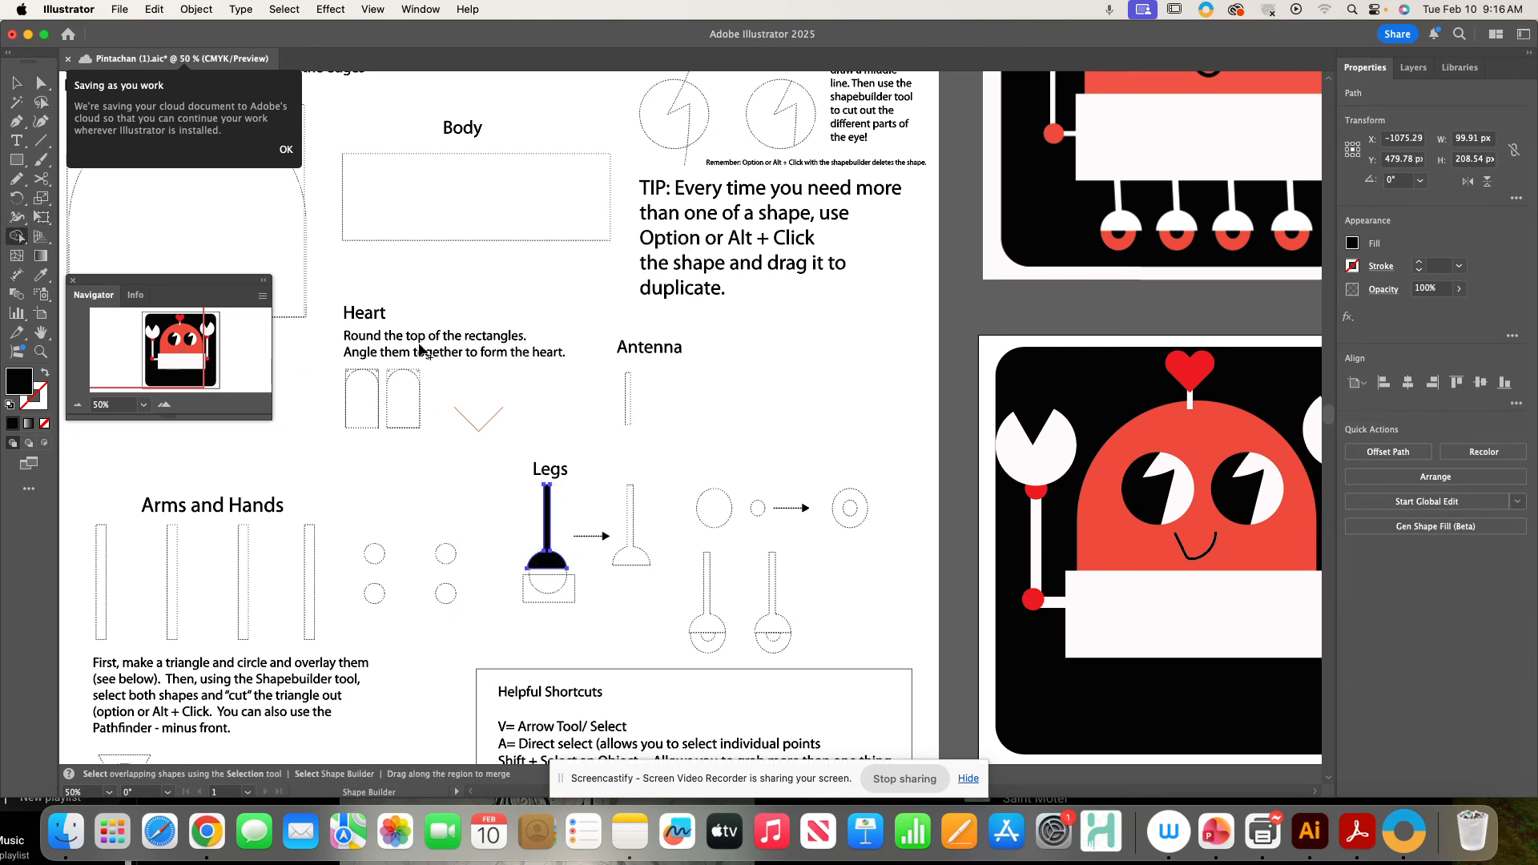
left_click(19, 83)
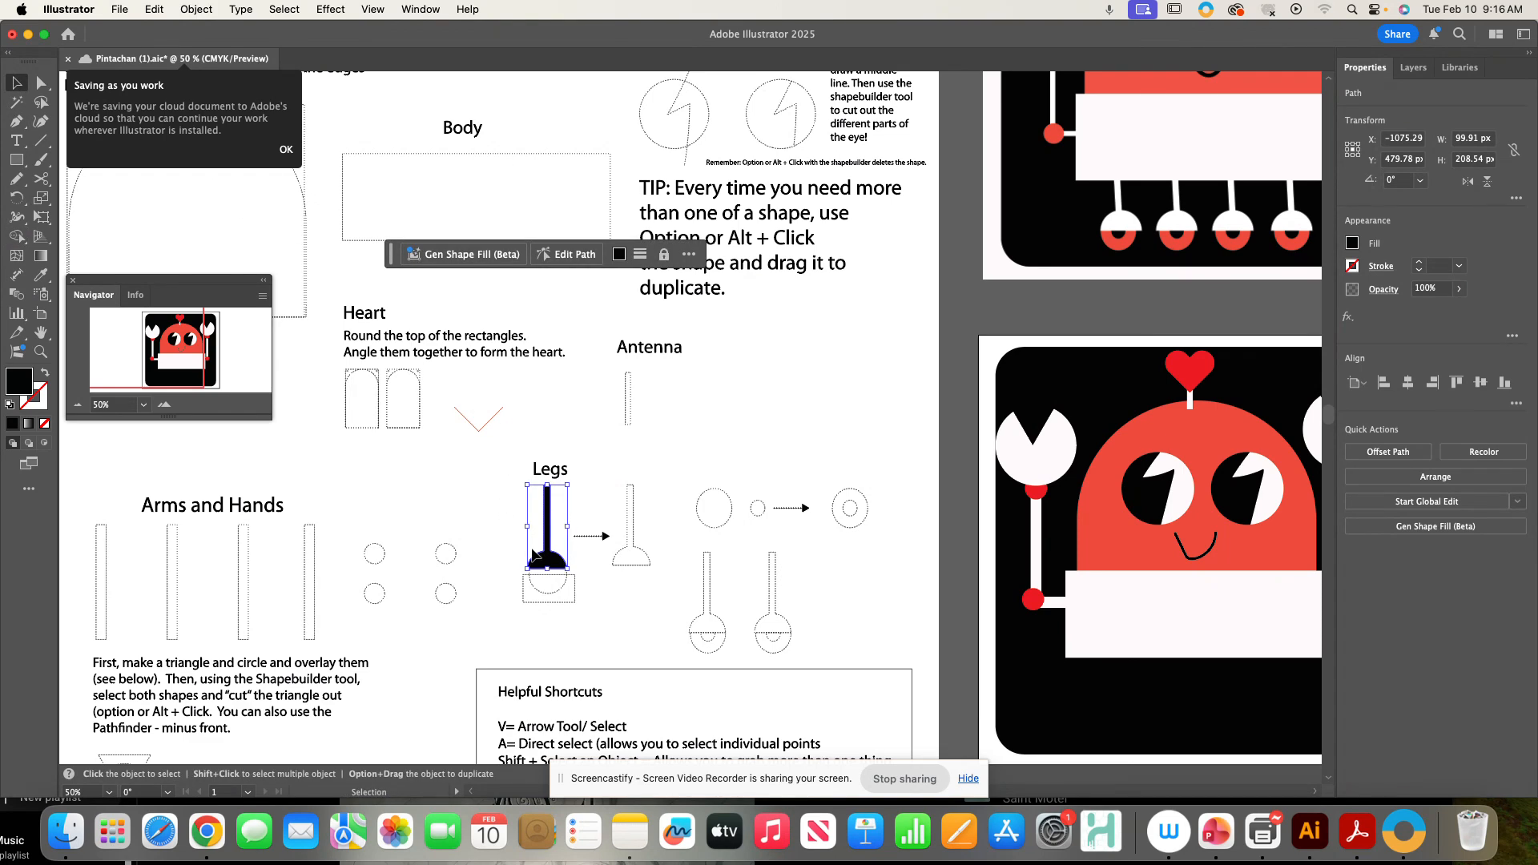
left_click_drag(543, 562, 545, 561)
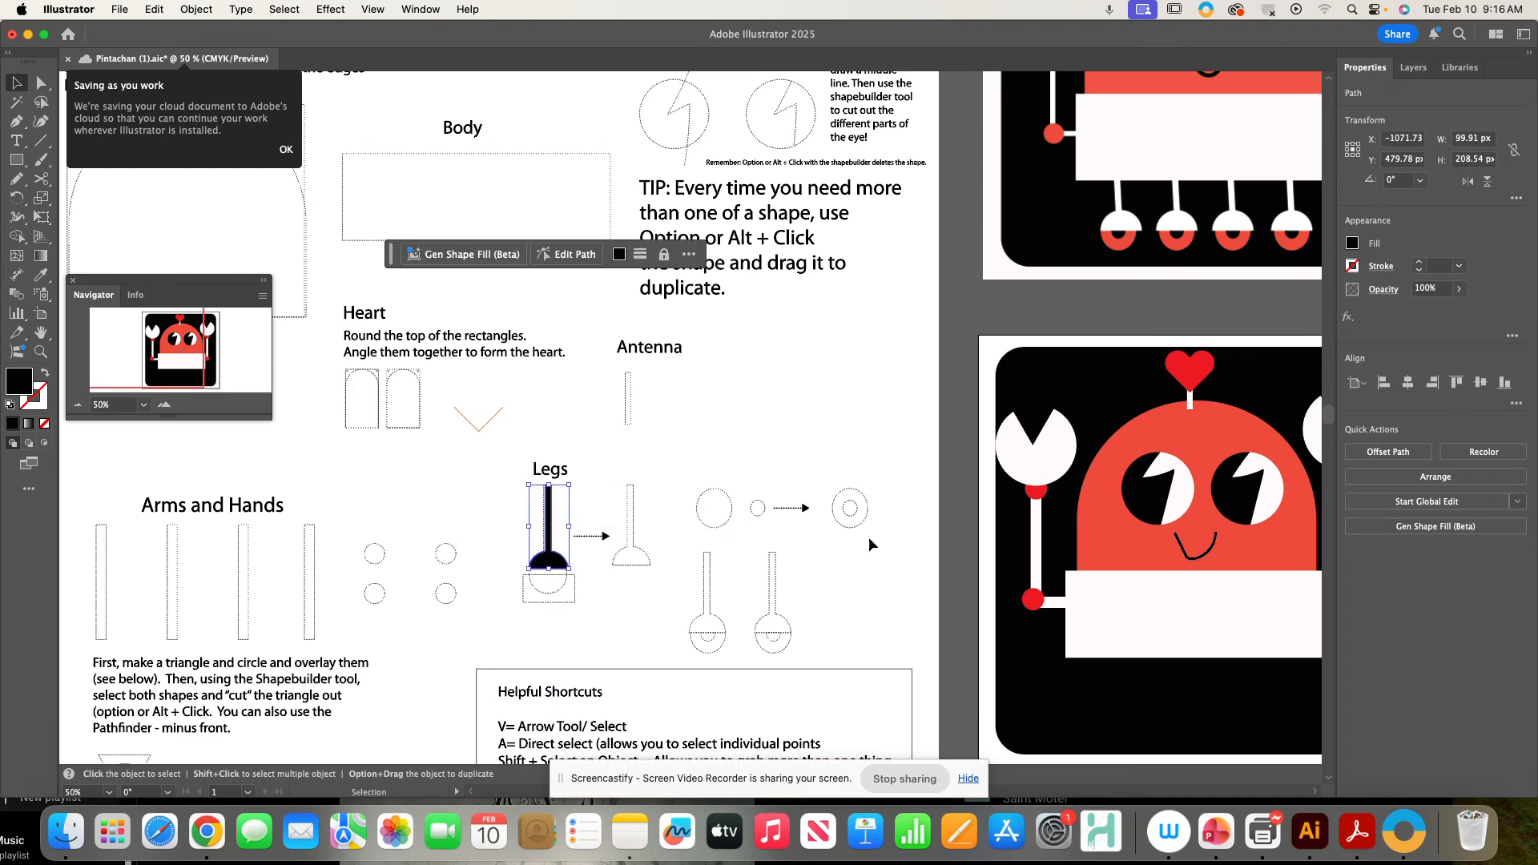
- Draw a circle over the foot ring guide and swap it to a black stroke with no fill
left_click(19, 163)
left_click_drag(21, 164, 87, 199)
left_click_drag(833, 488, 871, 531)
key("super+equal")
key("super+equal")
key("super+equal")
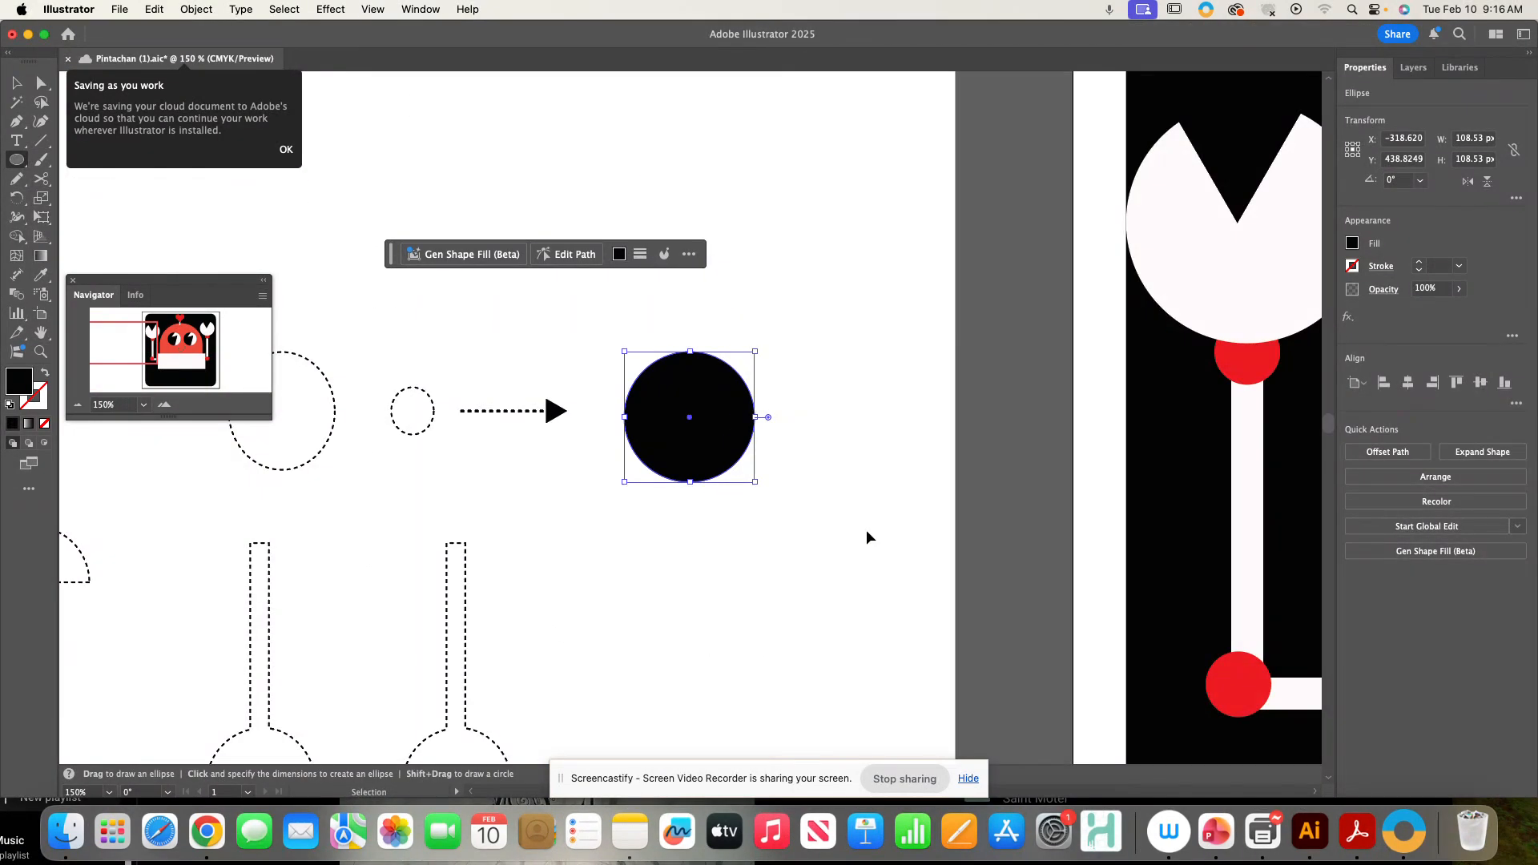
left_click(45, 374)
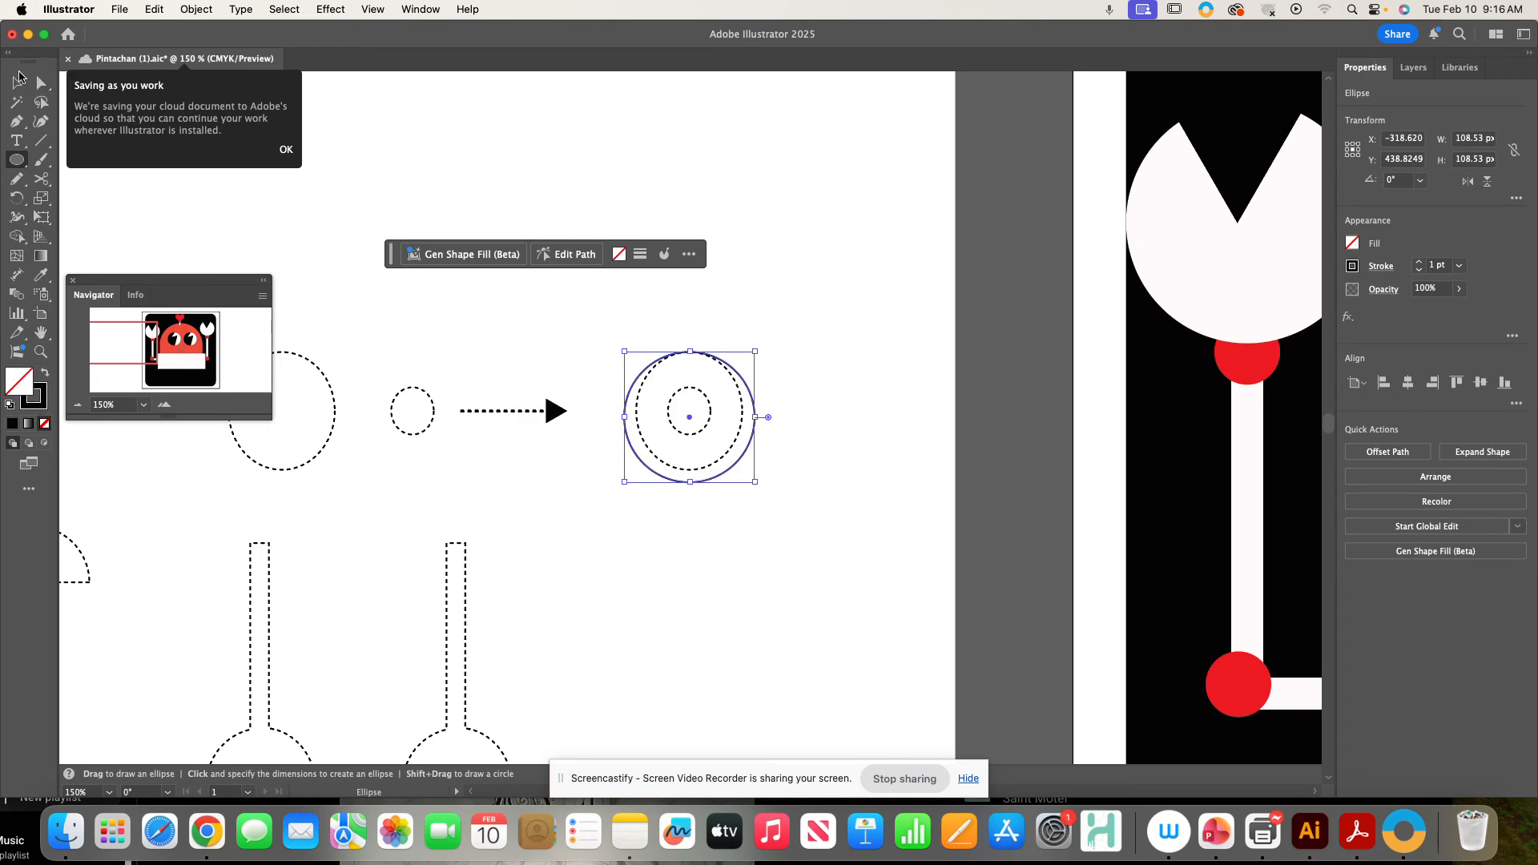
- Resize the circle to fit the outer oval of the ring guide, about 88 × 98 px
left_click(18, 81)
left_click_drag(749, 481, 743, 470)
left_click_drag(620, 410, 636, 410)
left_click(700, 283)
left_click(726, 368)
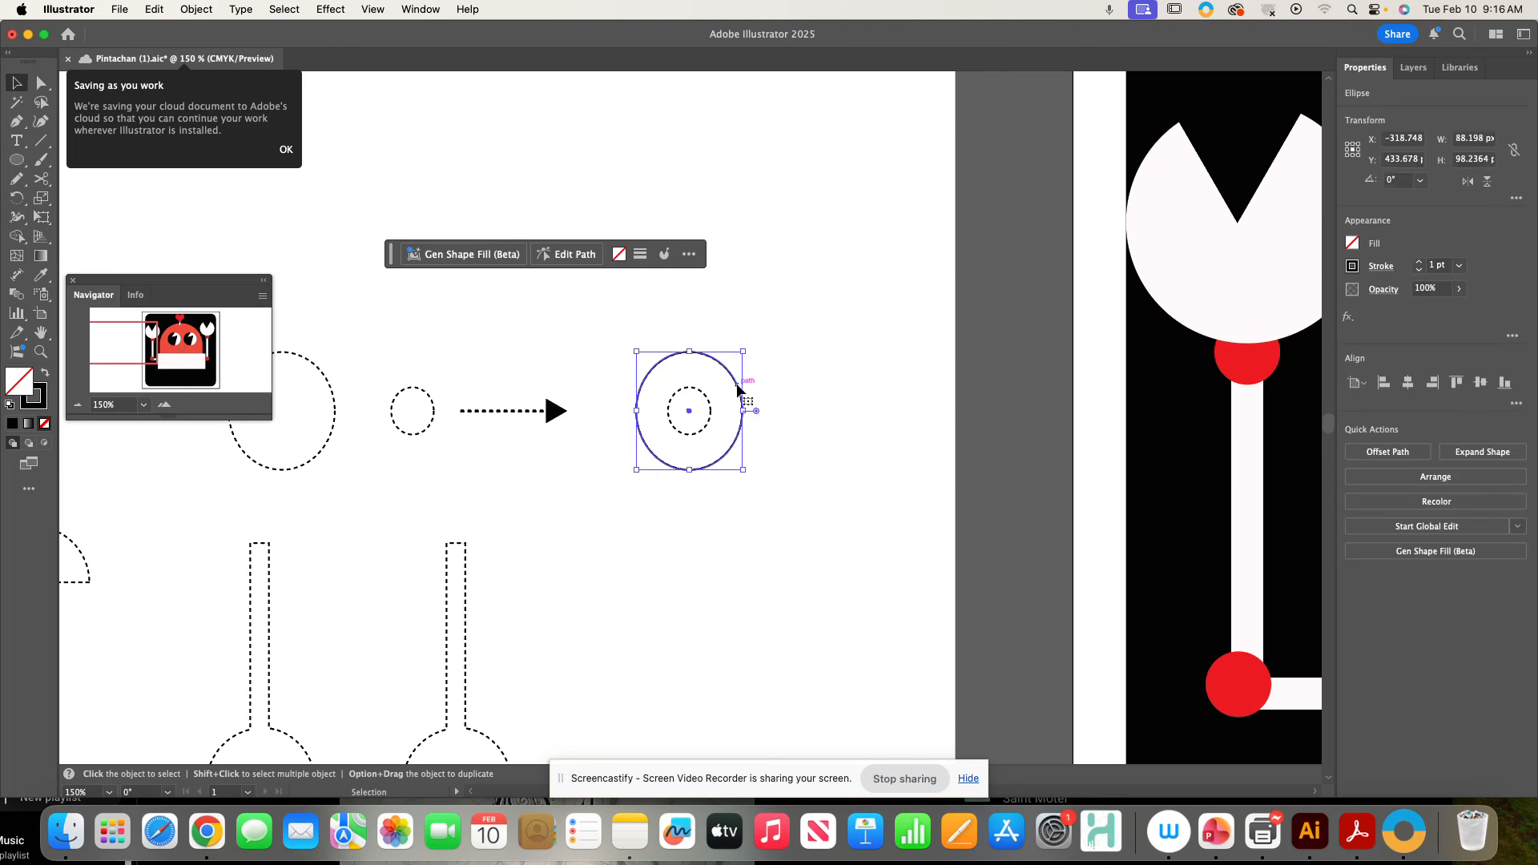
left_click_drag(738, 390, 756, 400)
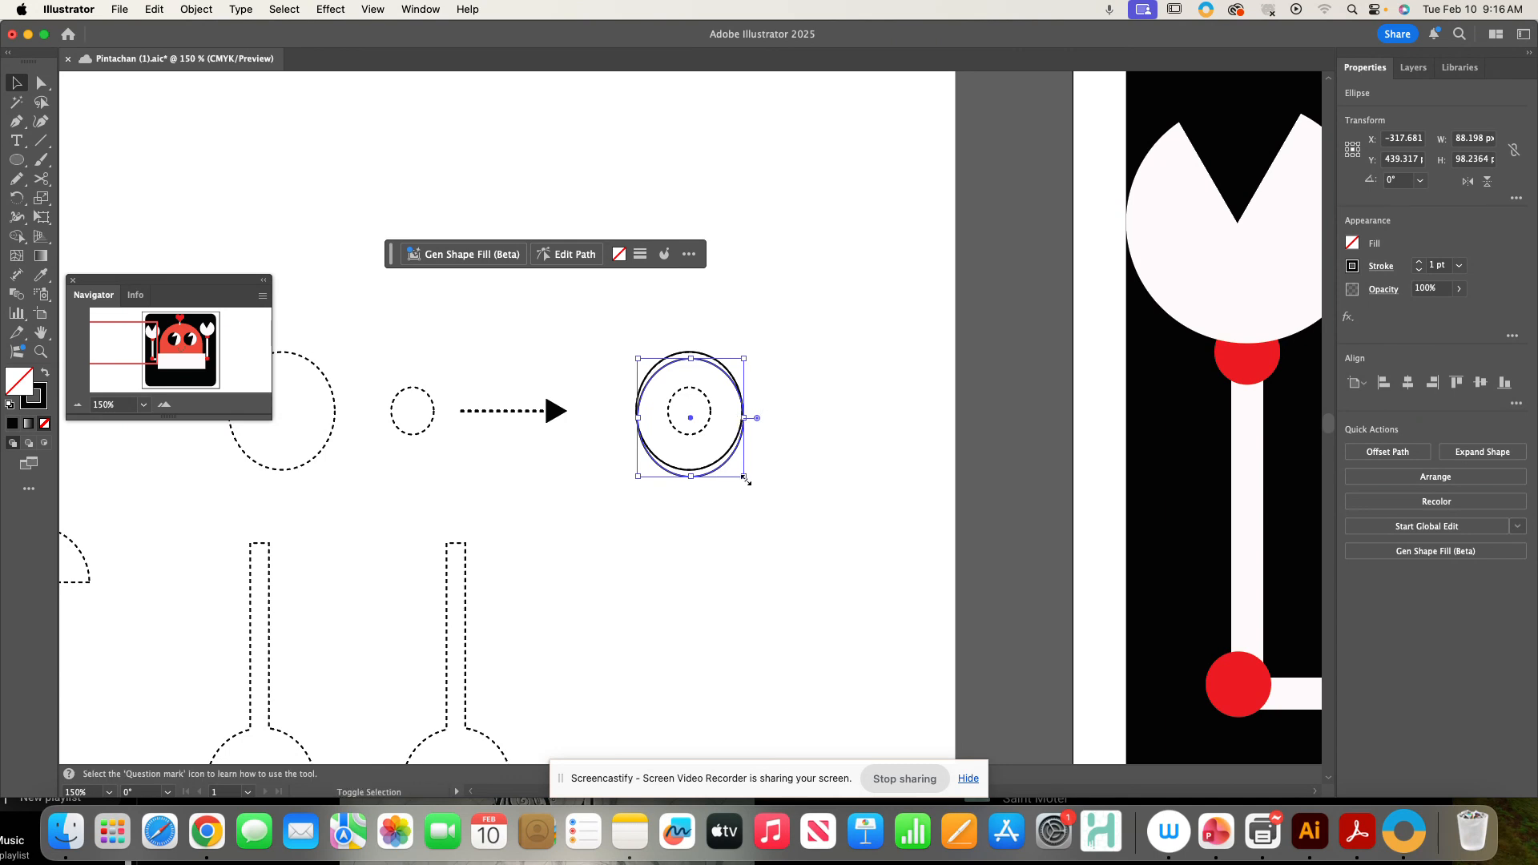
left_click_drag(744, 476, 709, 407)
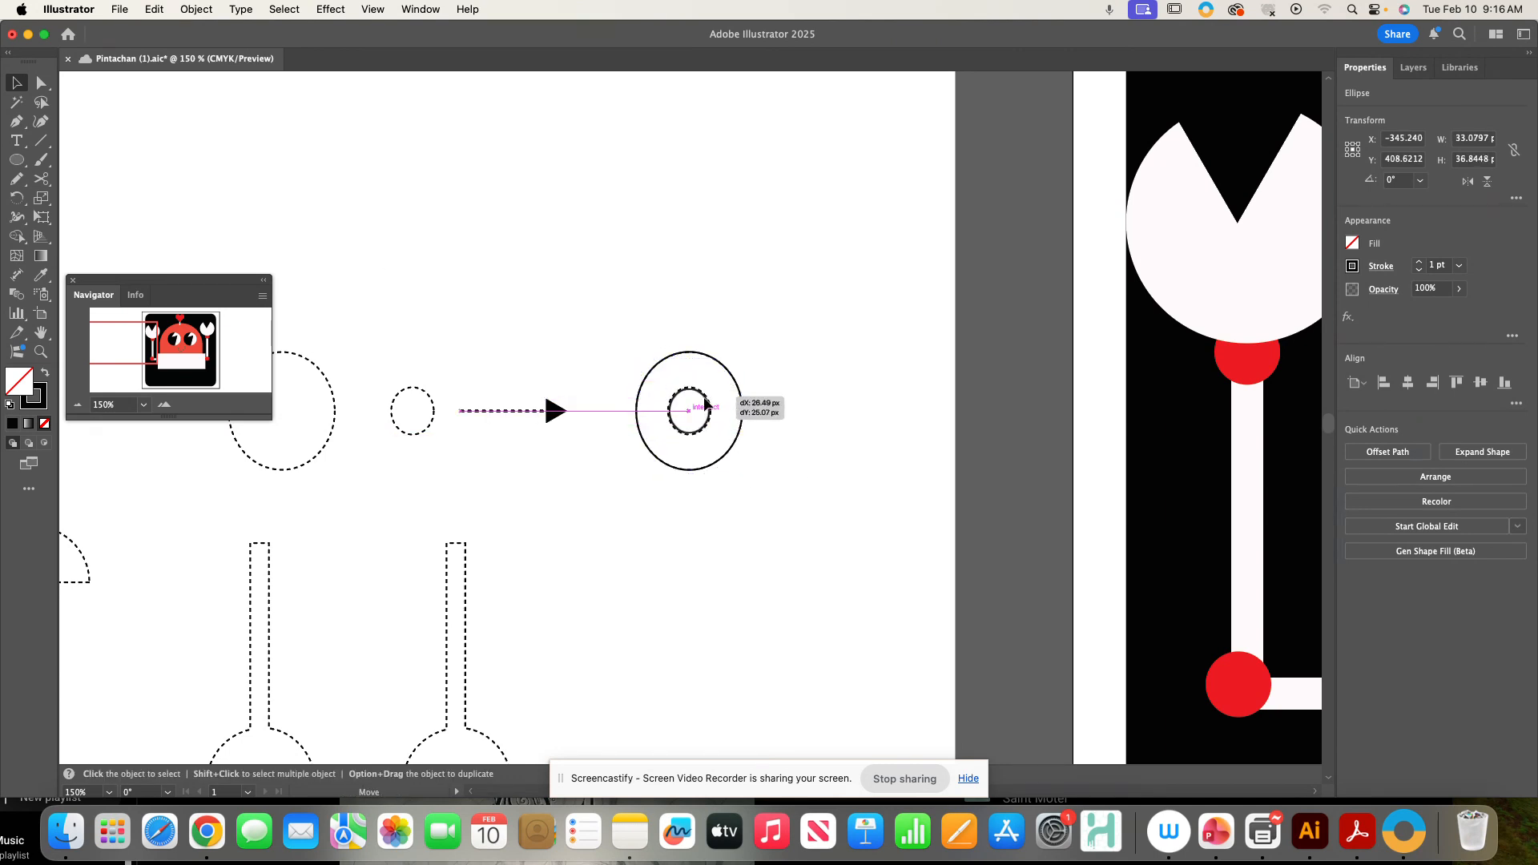
left_click(719, 363)
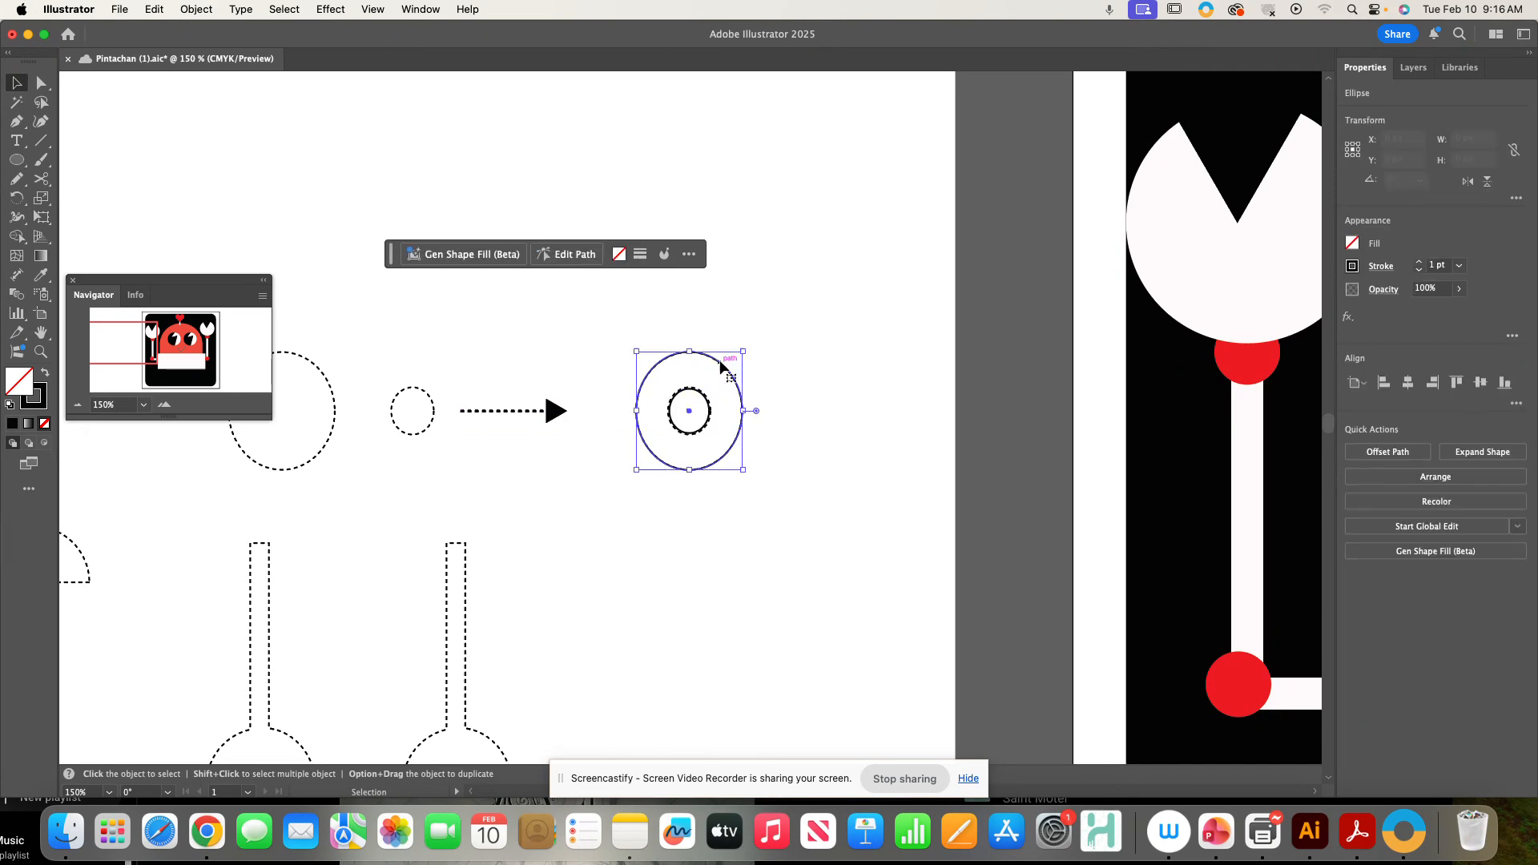
- Duplicate the oval to the right and paste a copy in front, scaled down to about 34 × 38 px
left_click_drag(731, 358, 882, 368)
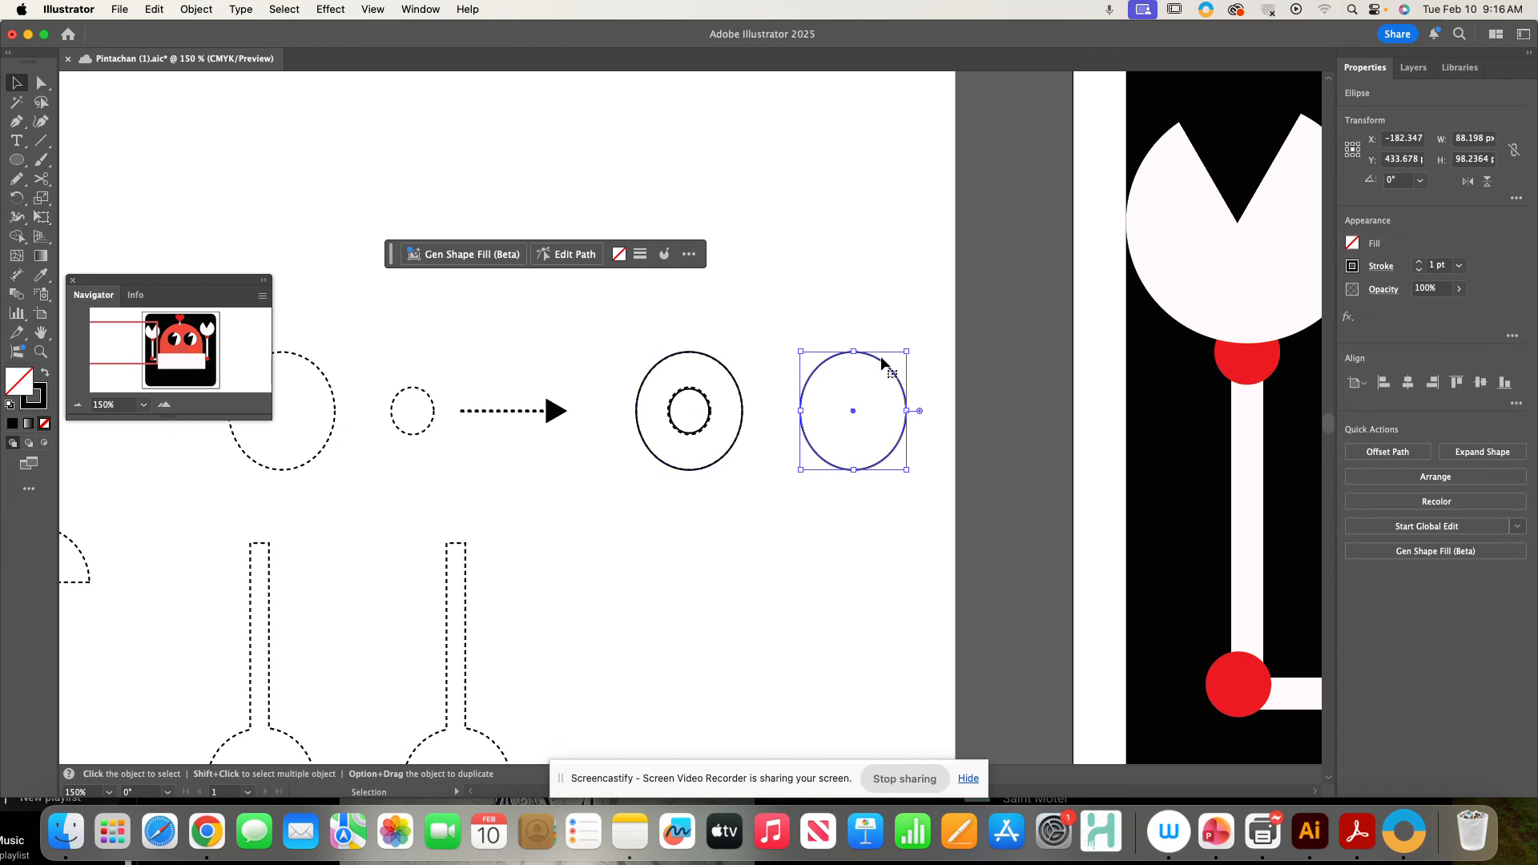
key("a")
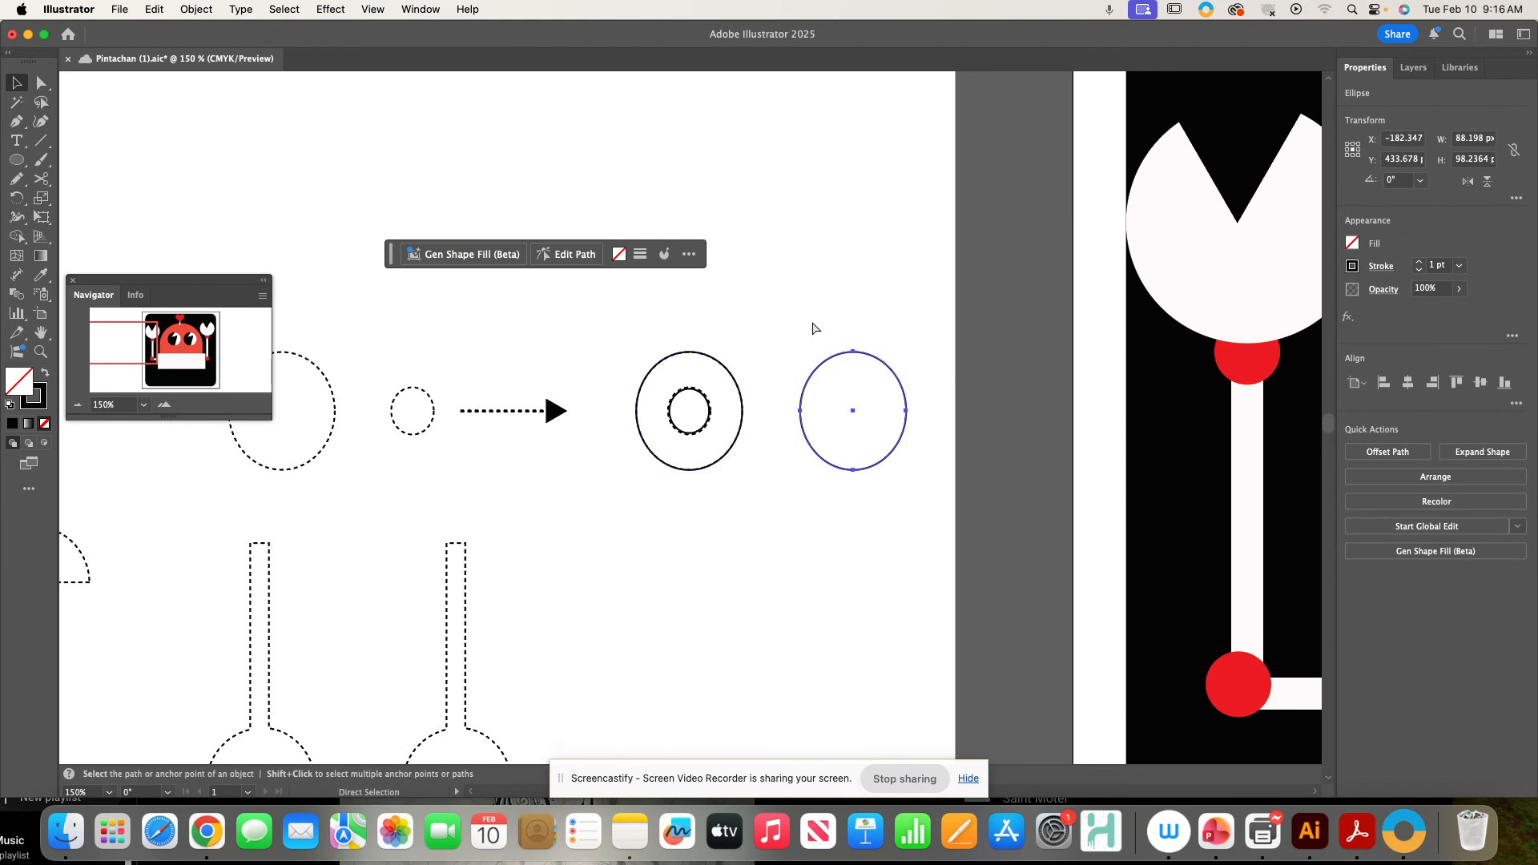
left_click(154, 9)
left_click(164, 8)
left_click(164, 8)
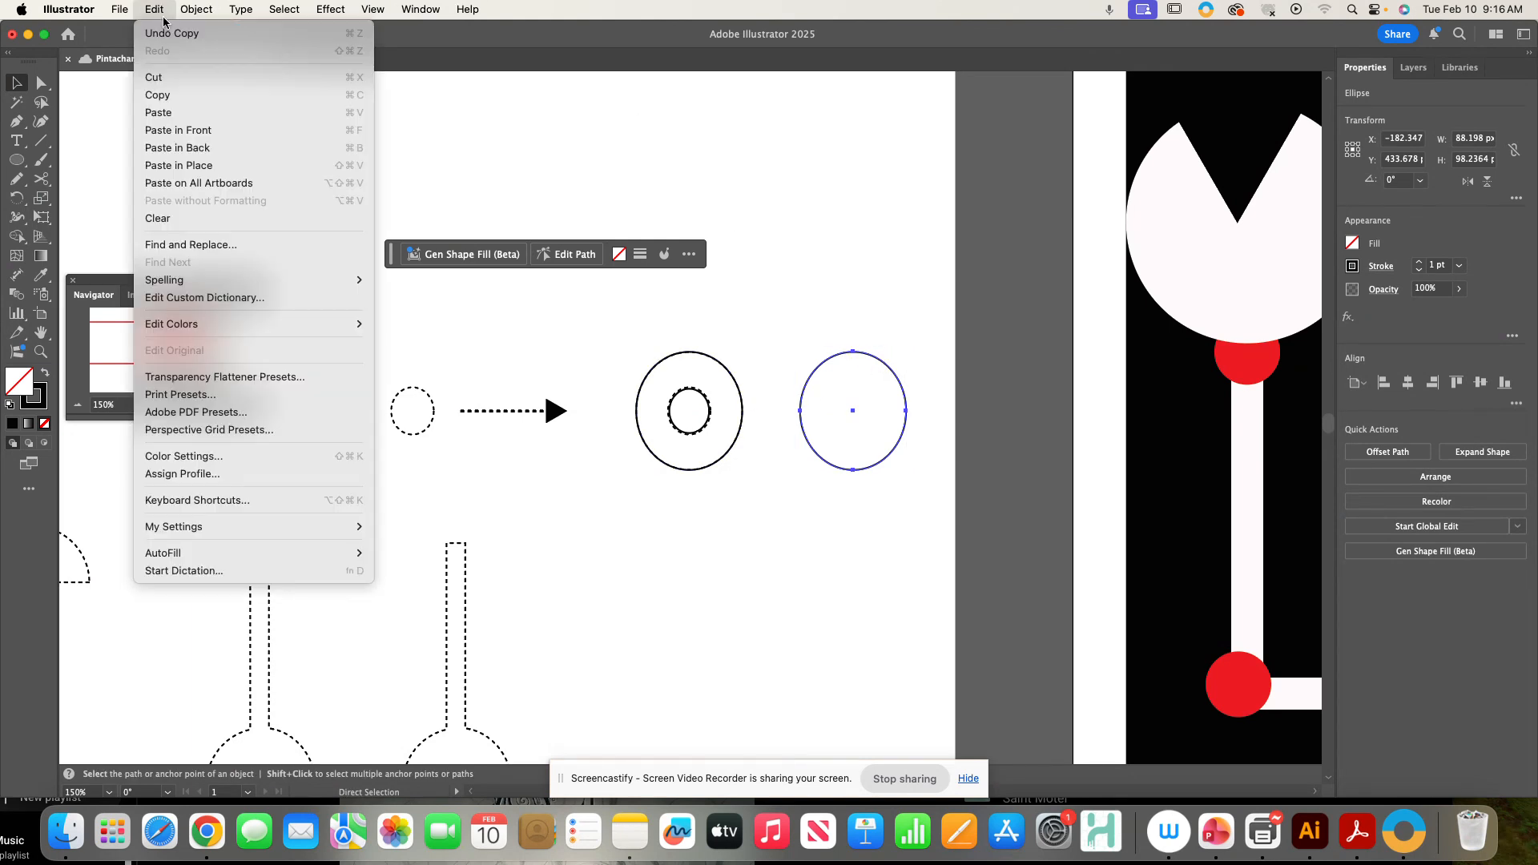
left_click(178, 130)
key("v")
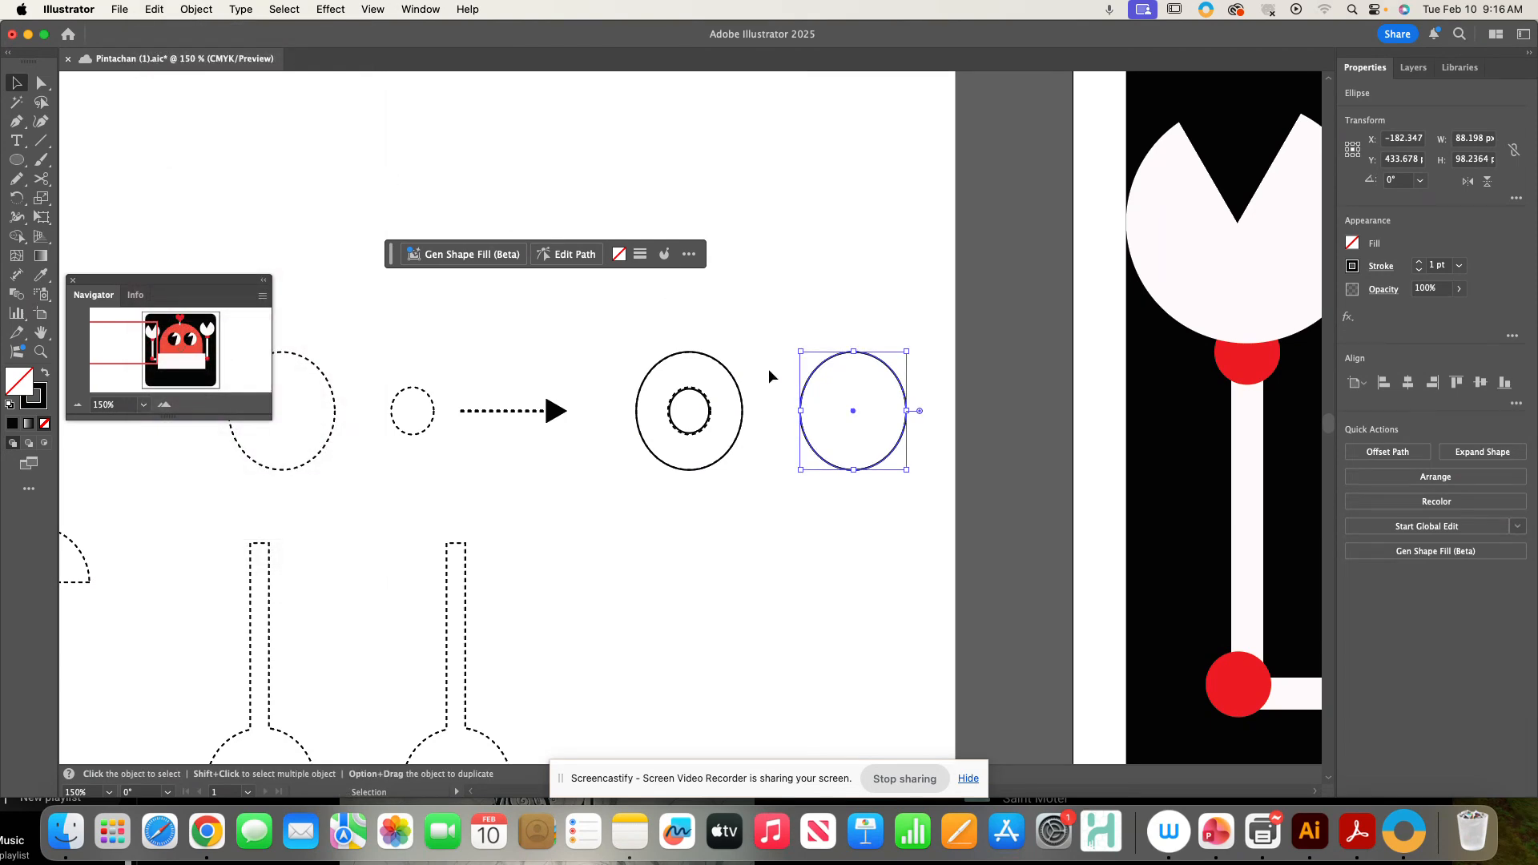
key("s")
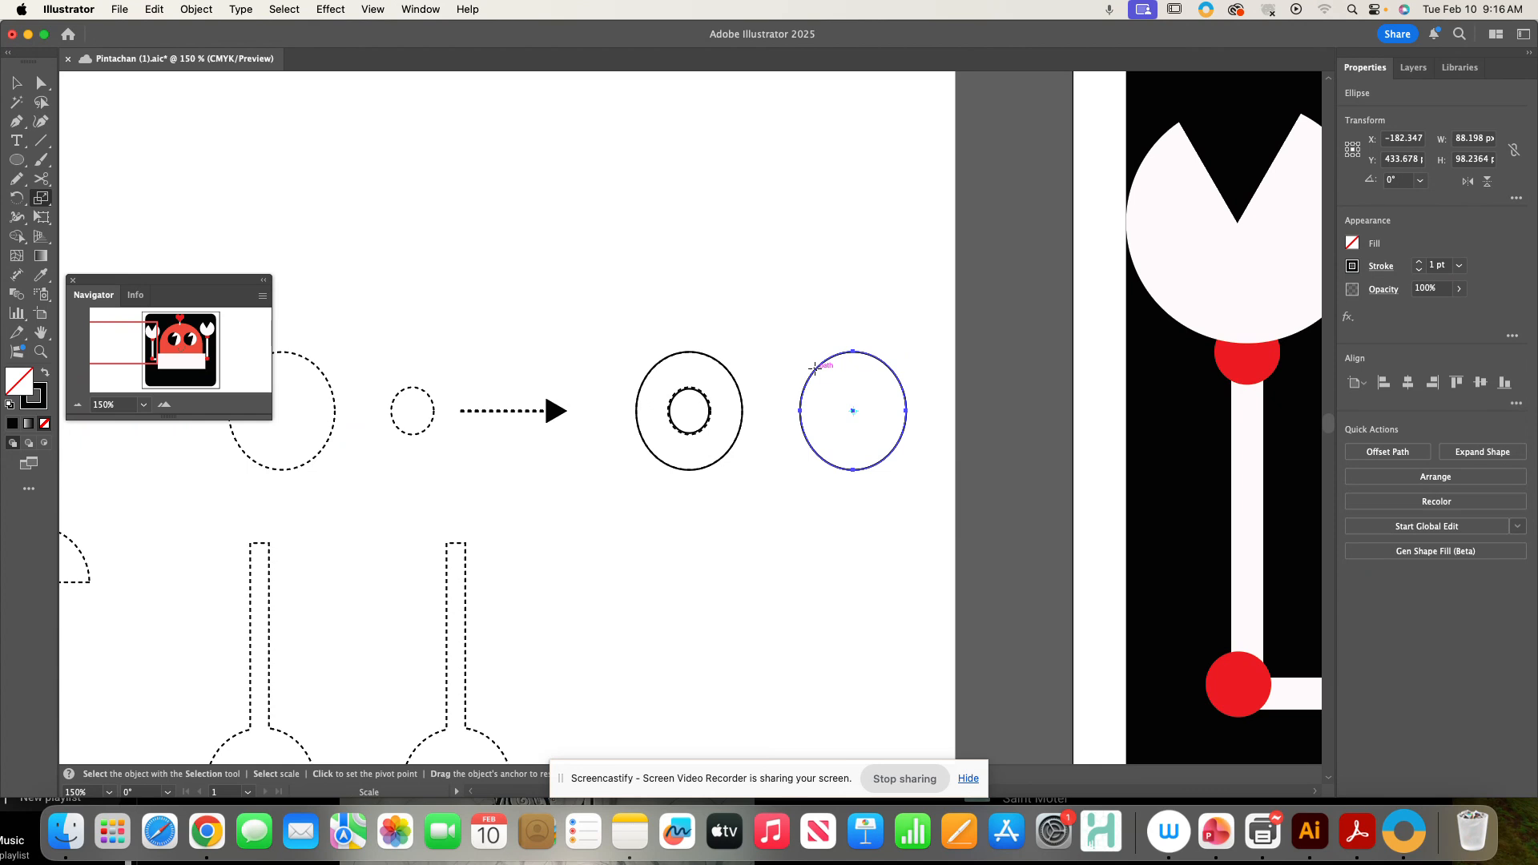
left_click_drag(816, 368, 842, 407)
key("v")
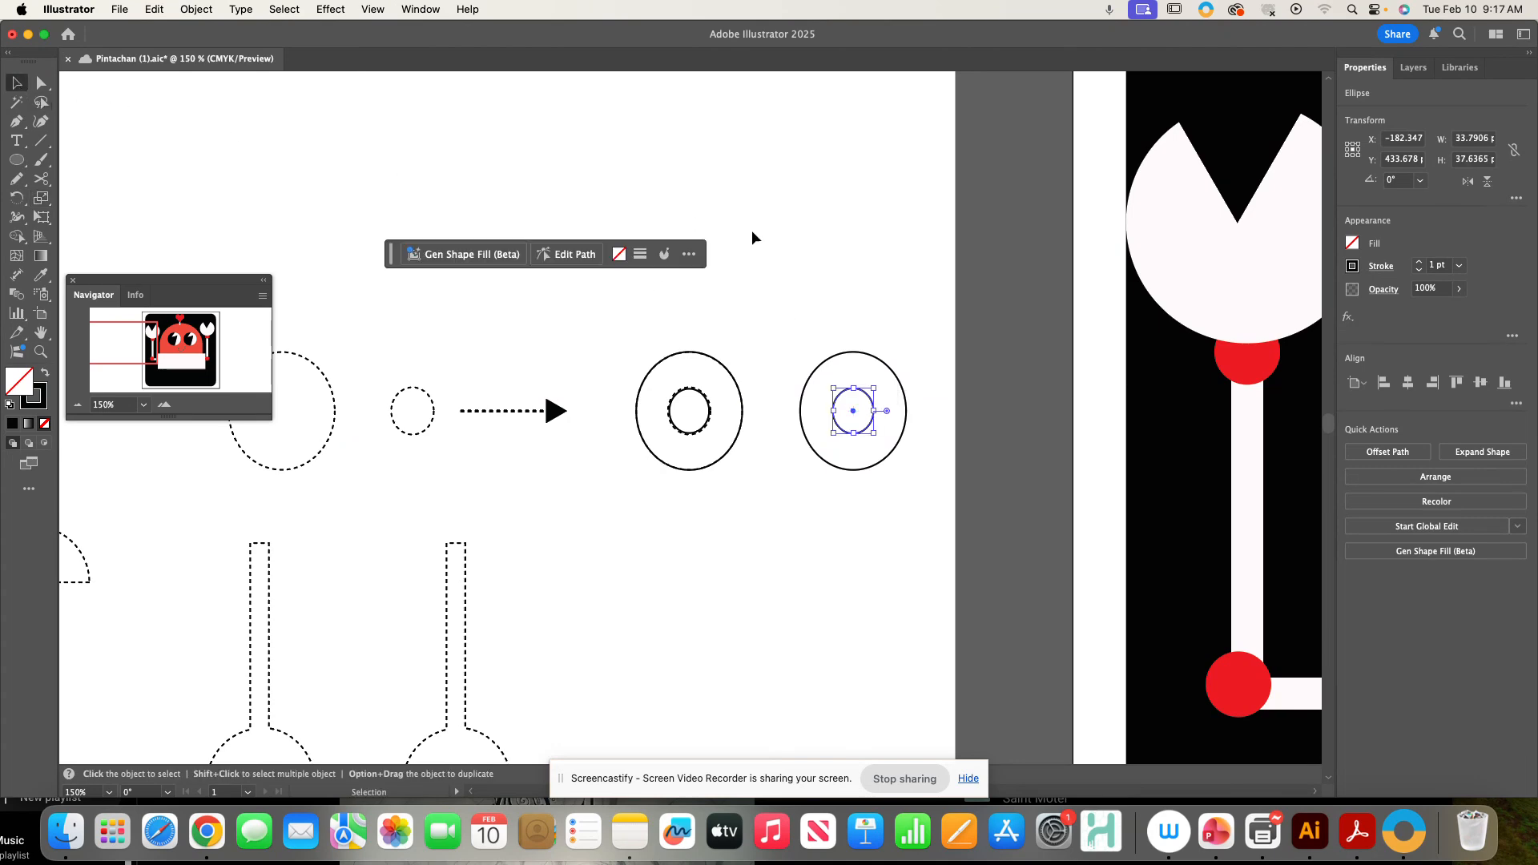
- Select both circles of the ring, duplicate the ring and move both rings below the guides
left_click(817, 415)
left_click_drag(786, 347, 913, 496)
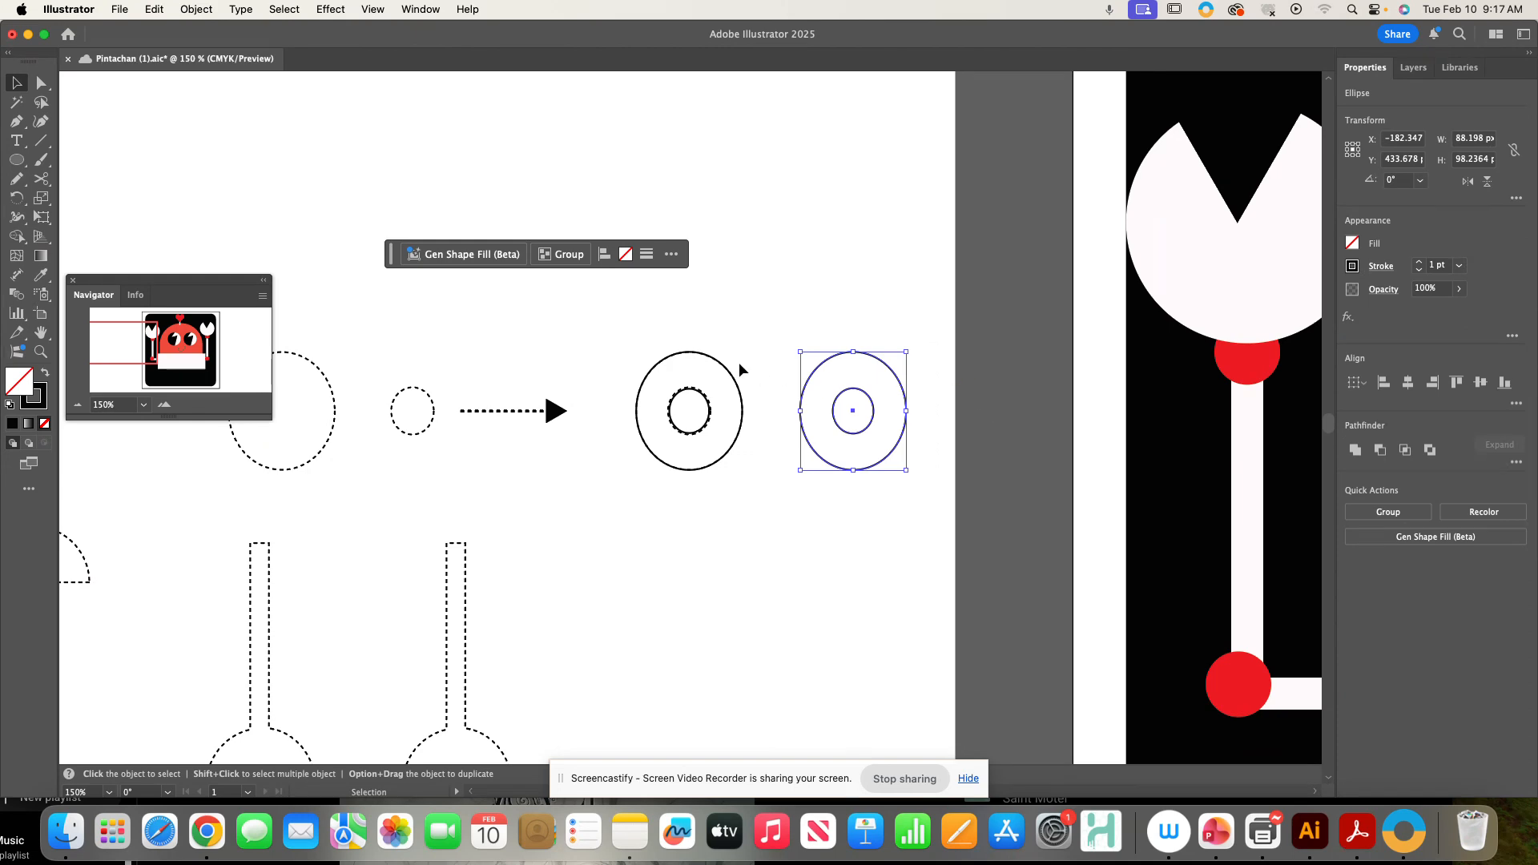
key("super+minus")
key("super+minus")
key("space")
left_click_drag(726, 388, 1013, 307)
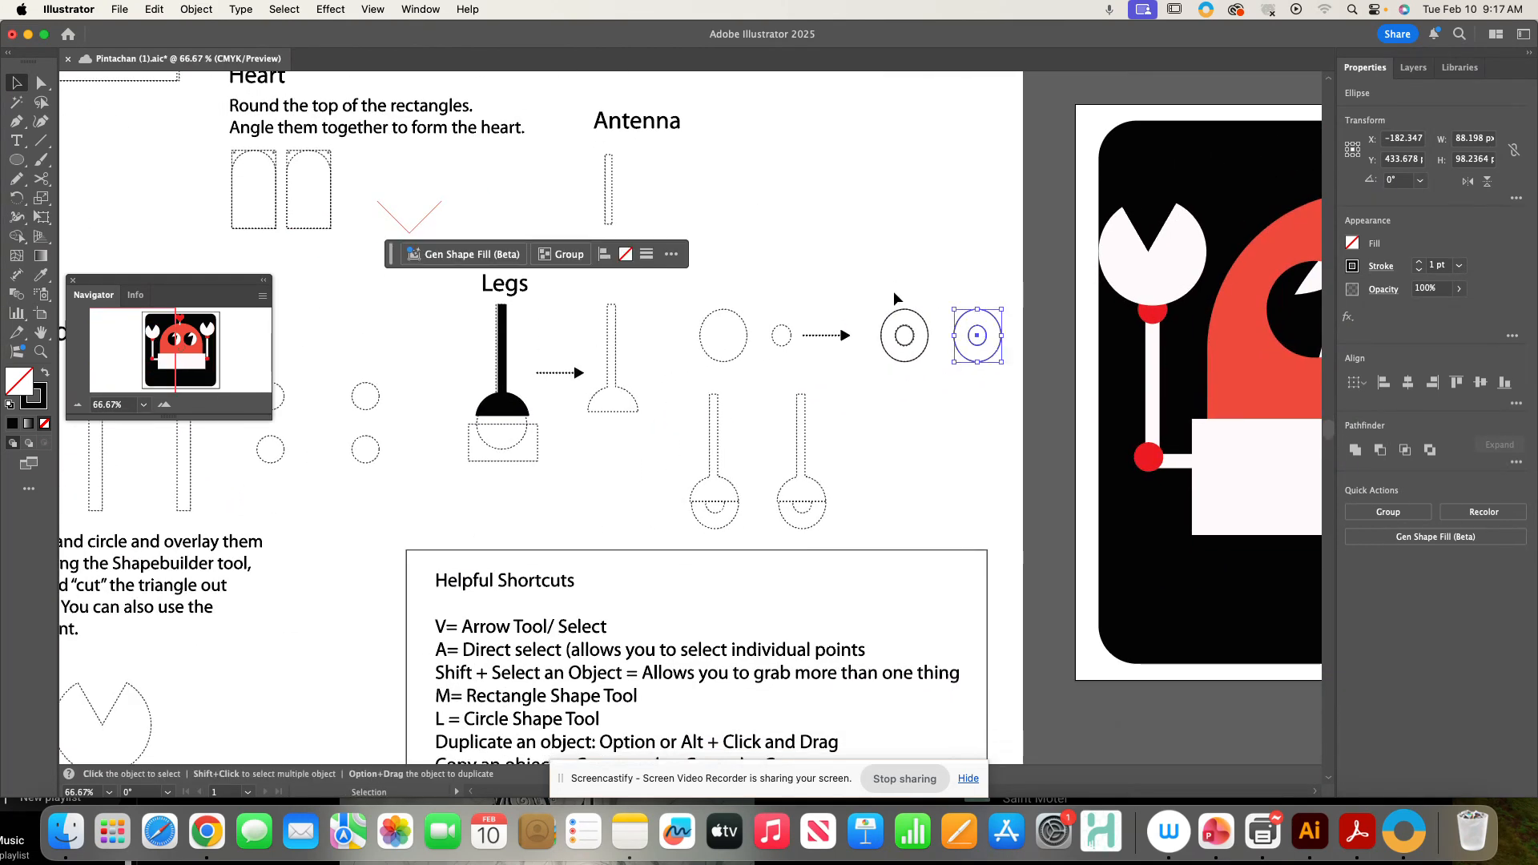
left_click_drag(895, 298, 1013, 393)
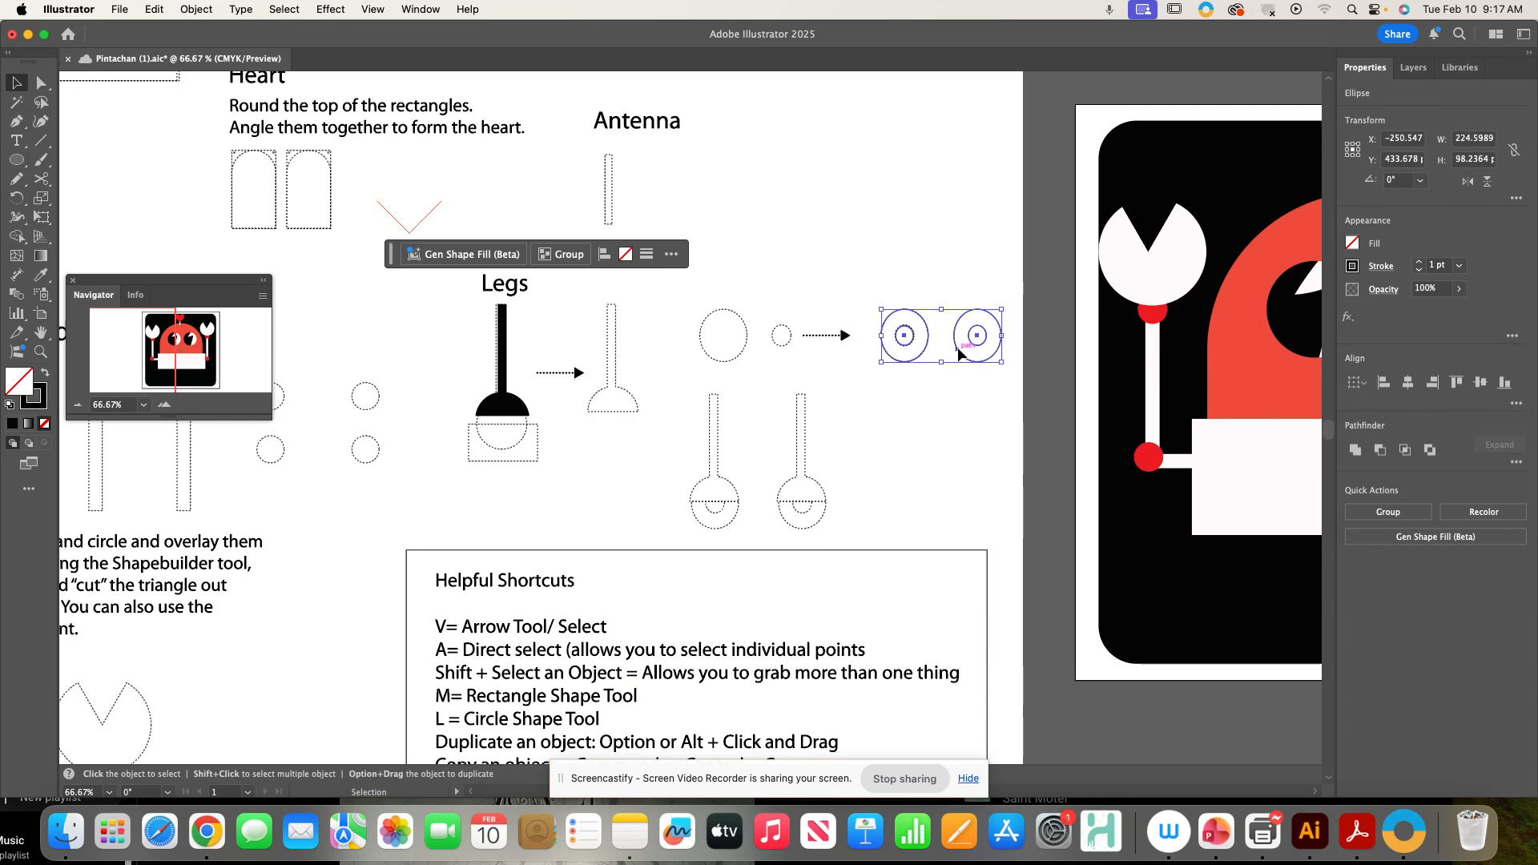
left_click_drag(958, 351, 946, 500)
key("space")
left_click_drag(1031, 322, 808, 546)
left_click_drag(1025, 369, 958, 74)
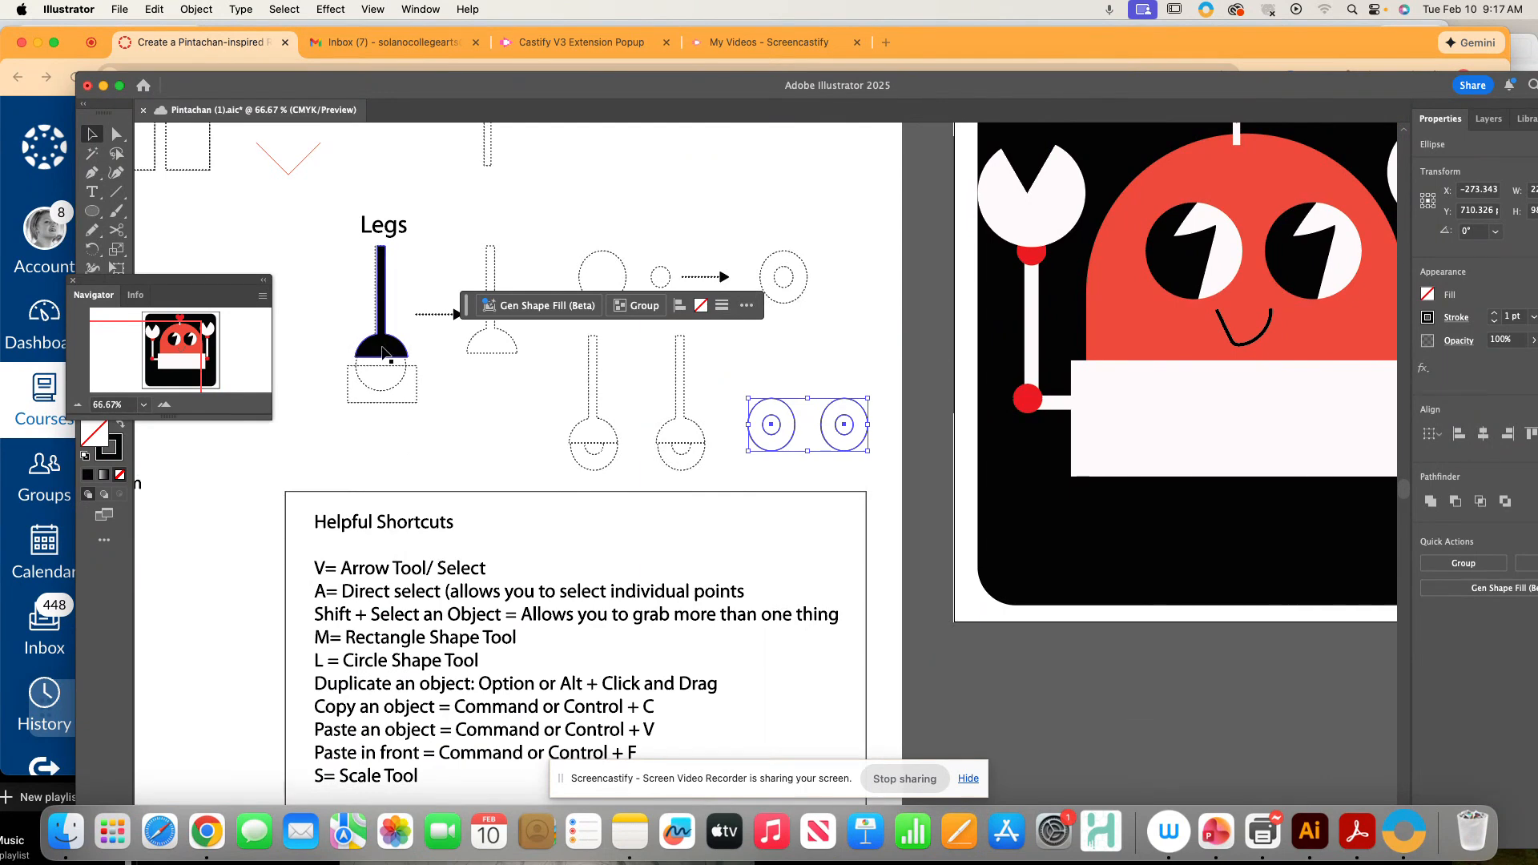
- Copy the leg onto the rings and delete the extra right-hand leg and ring pair
left_click_drag(382, 348, 854, 412)
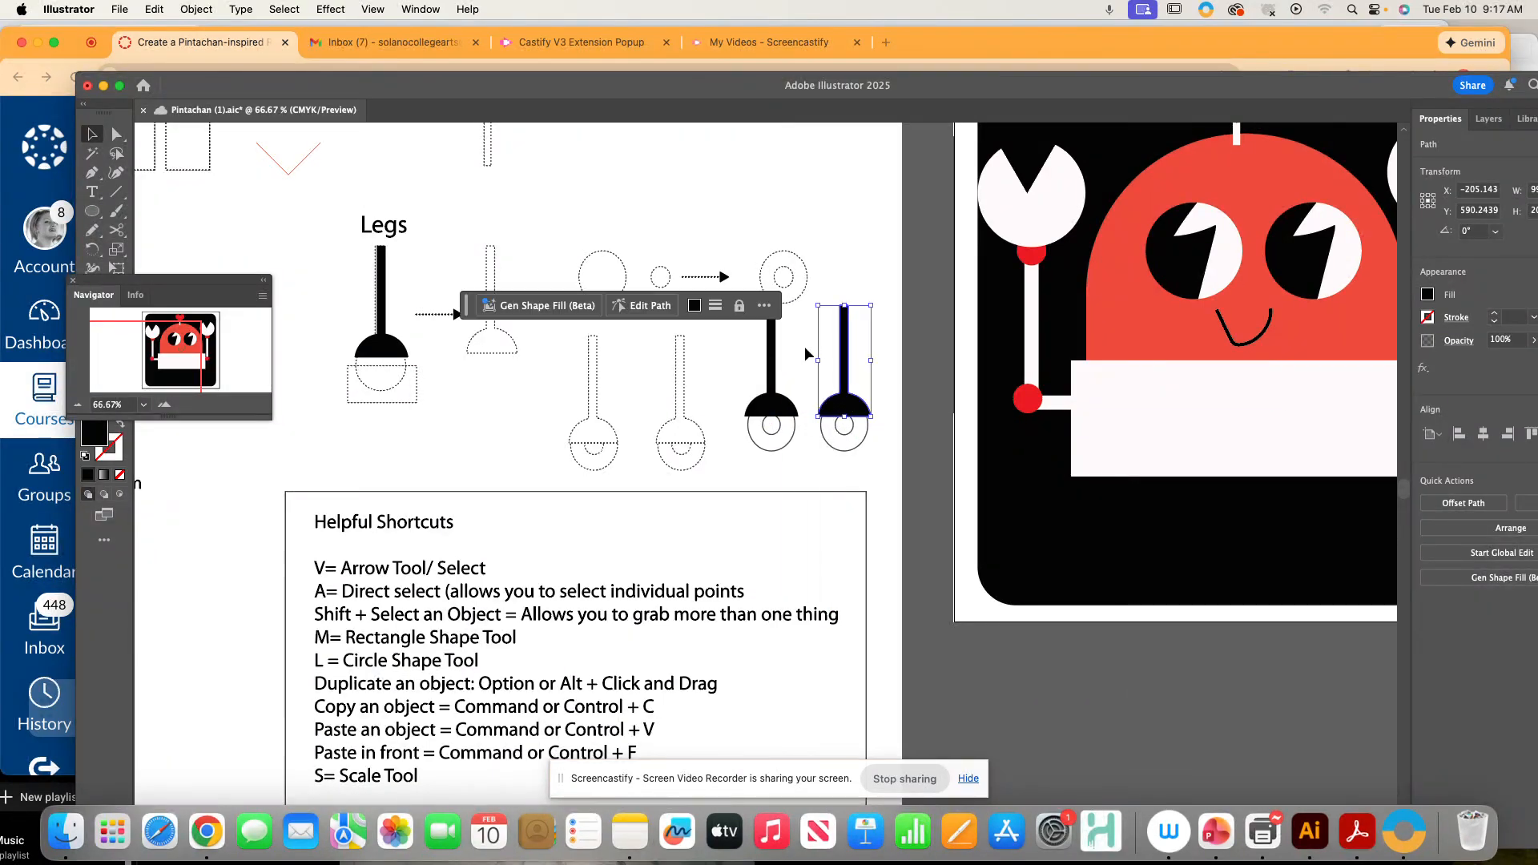
left_click_drag(805, 347, 877, 471)
key("Delete")
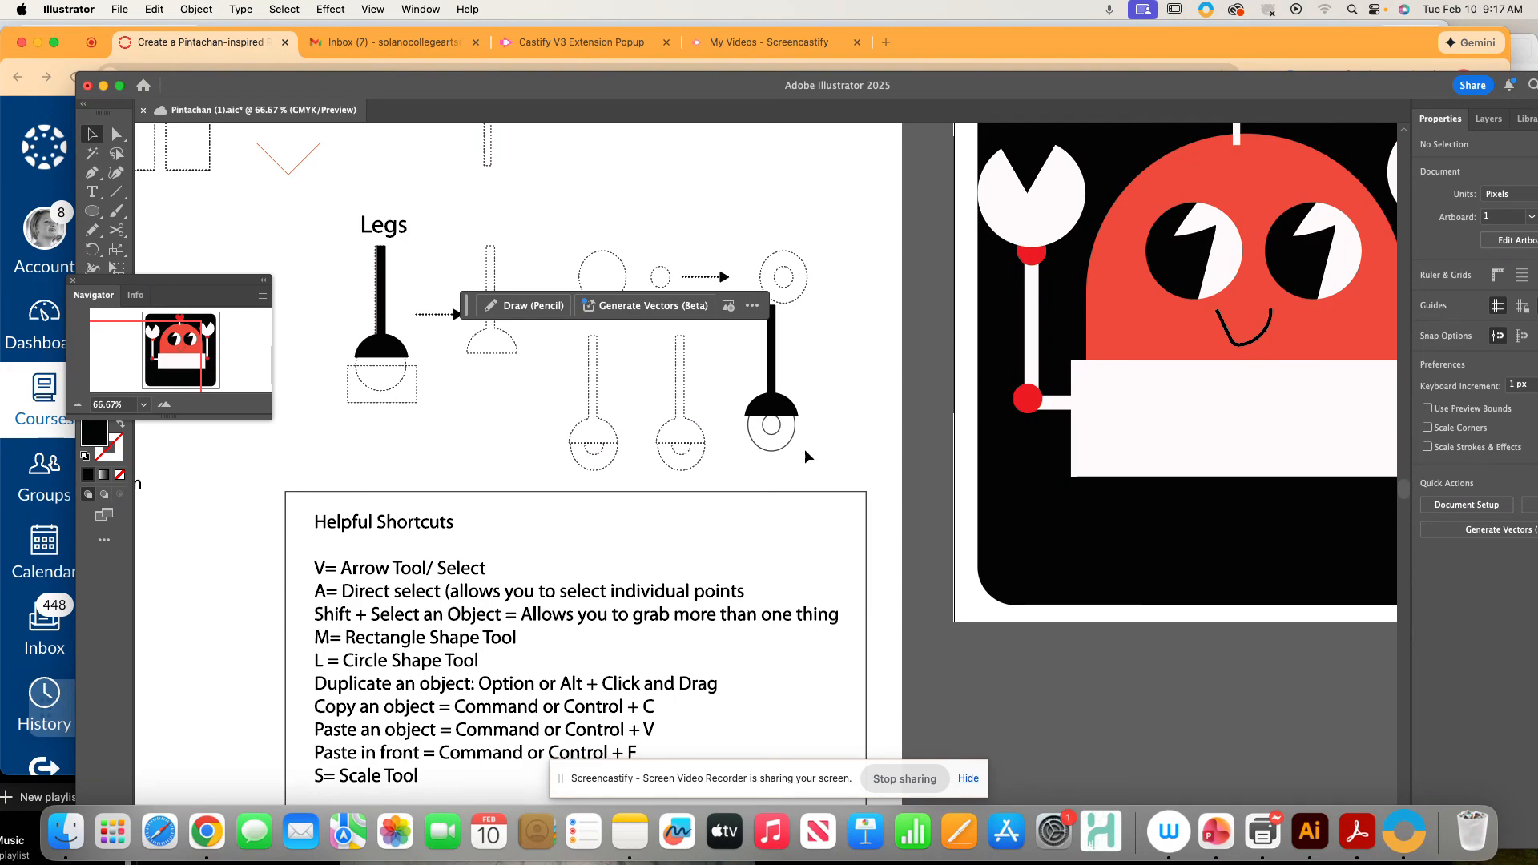
- Fill the ring's outer oval red by sampling the red swatch with the Eyedropper
left_click(771, 449)
scroll(859, 700, "up", 10)
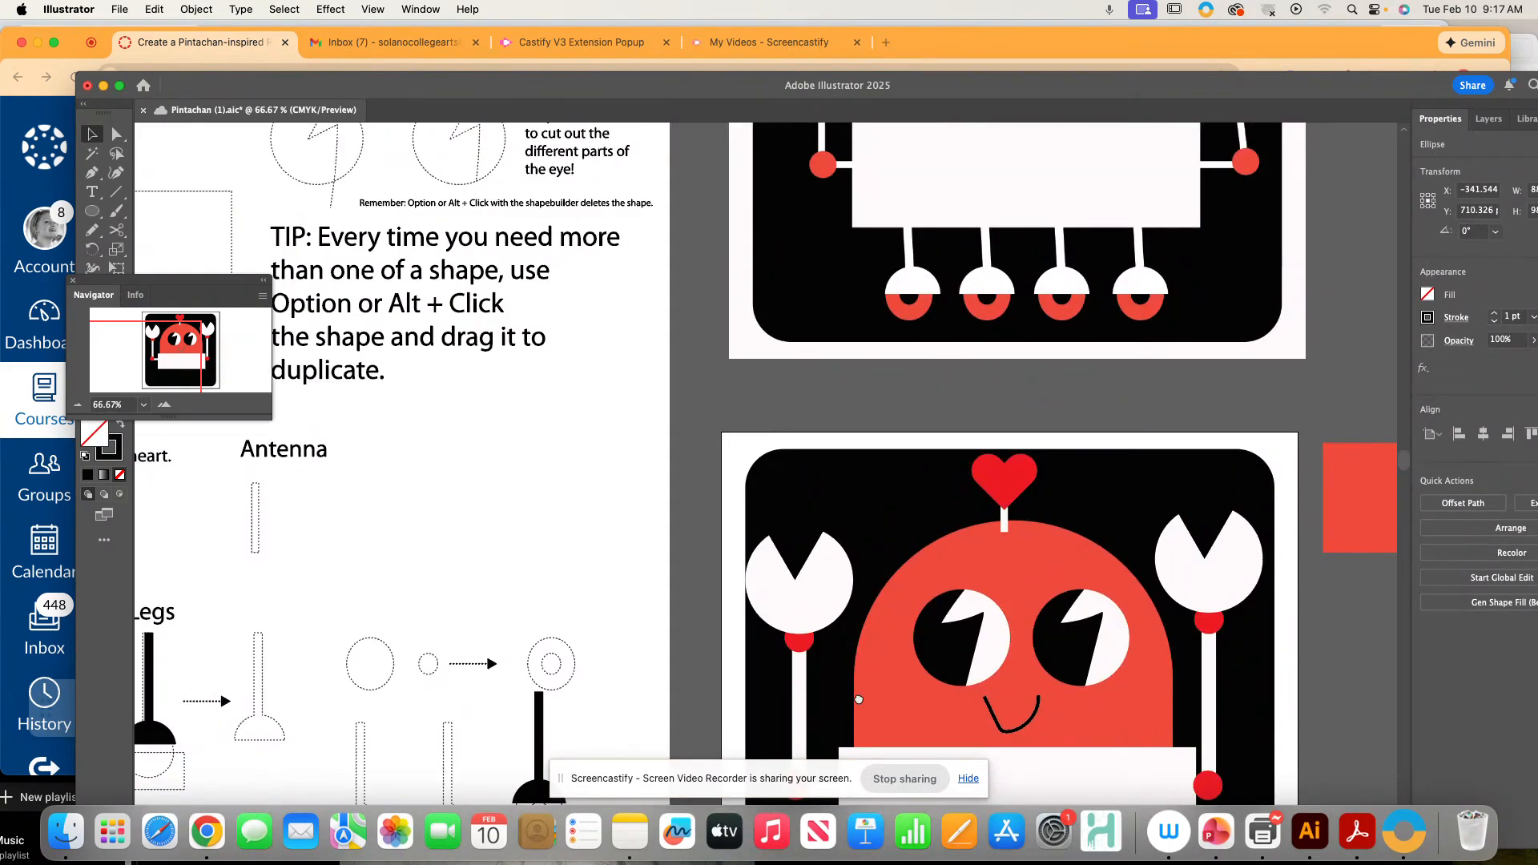
key("i")
left_click(1329, 455)
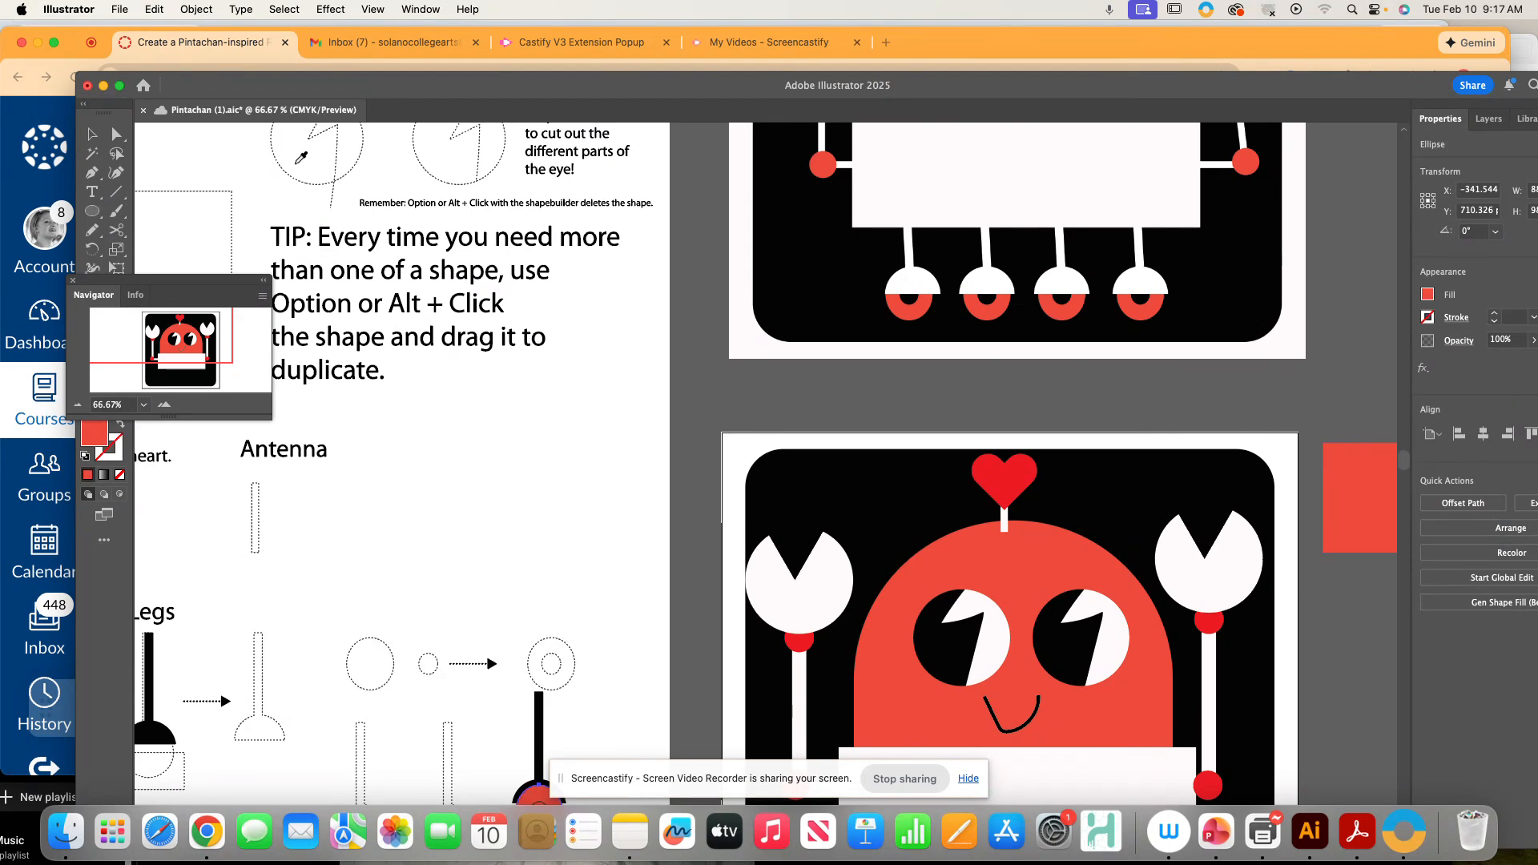
left_click(92, 137)
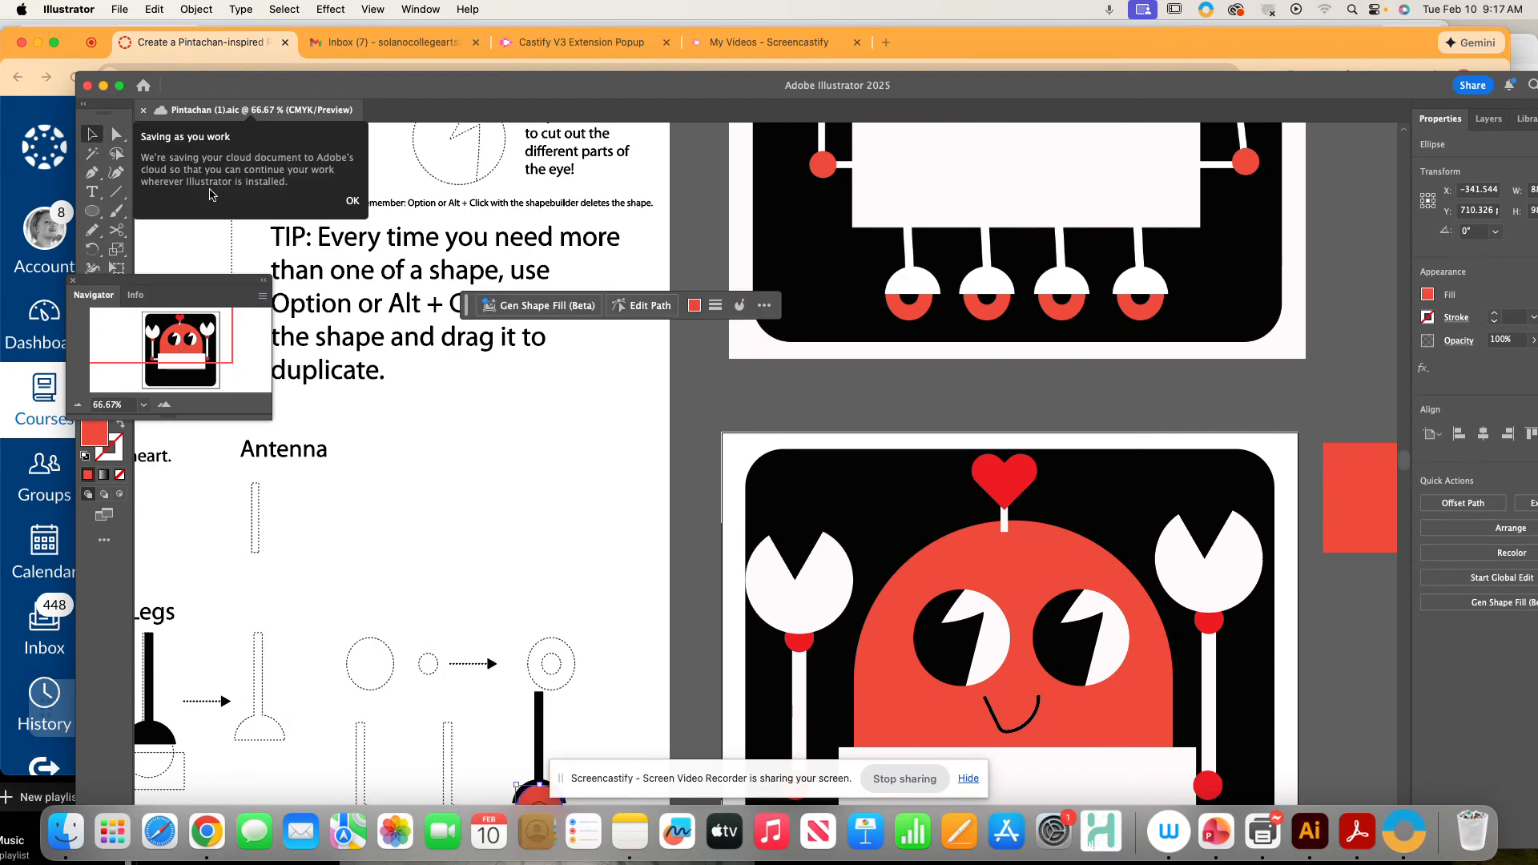
- Give the ring's inner circle a black fill
scroll(601, 663, "down", 5)
left_click_drag(603, 651, 598, 644)
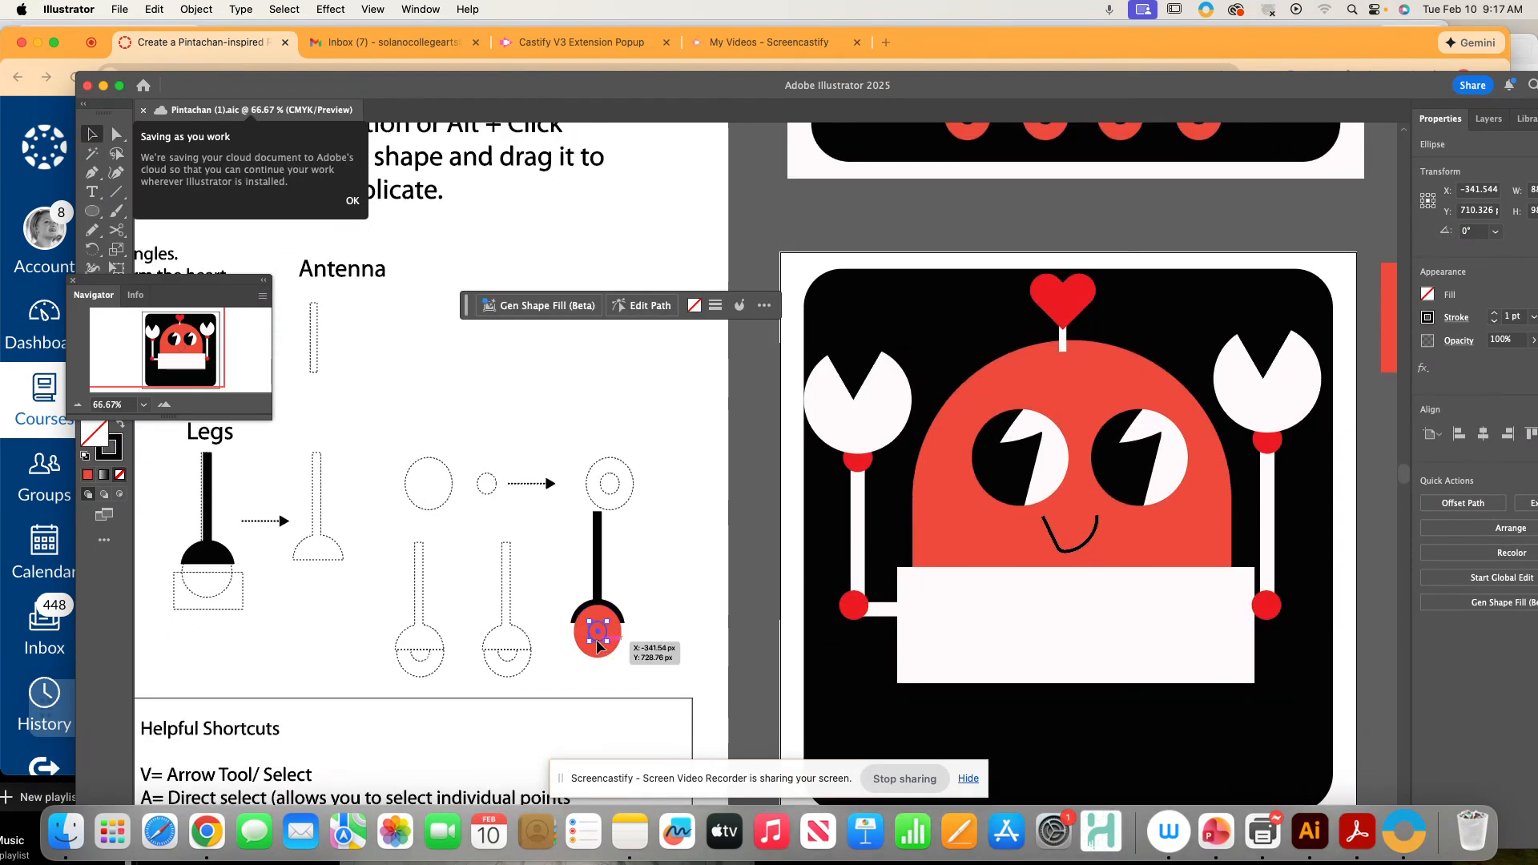
left_click(120, 427)
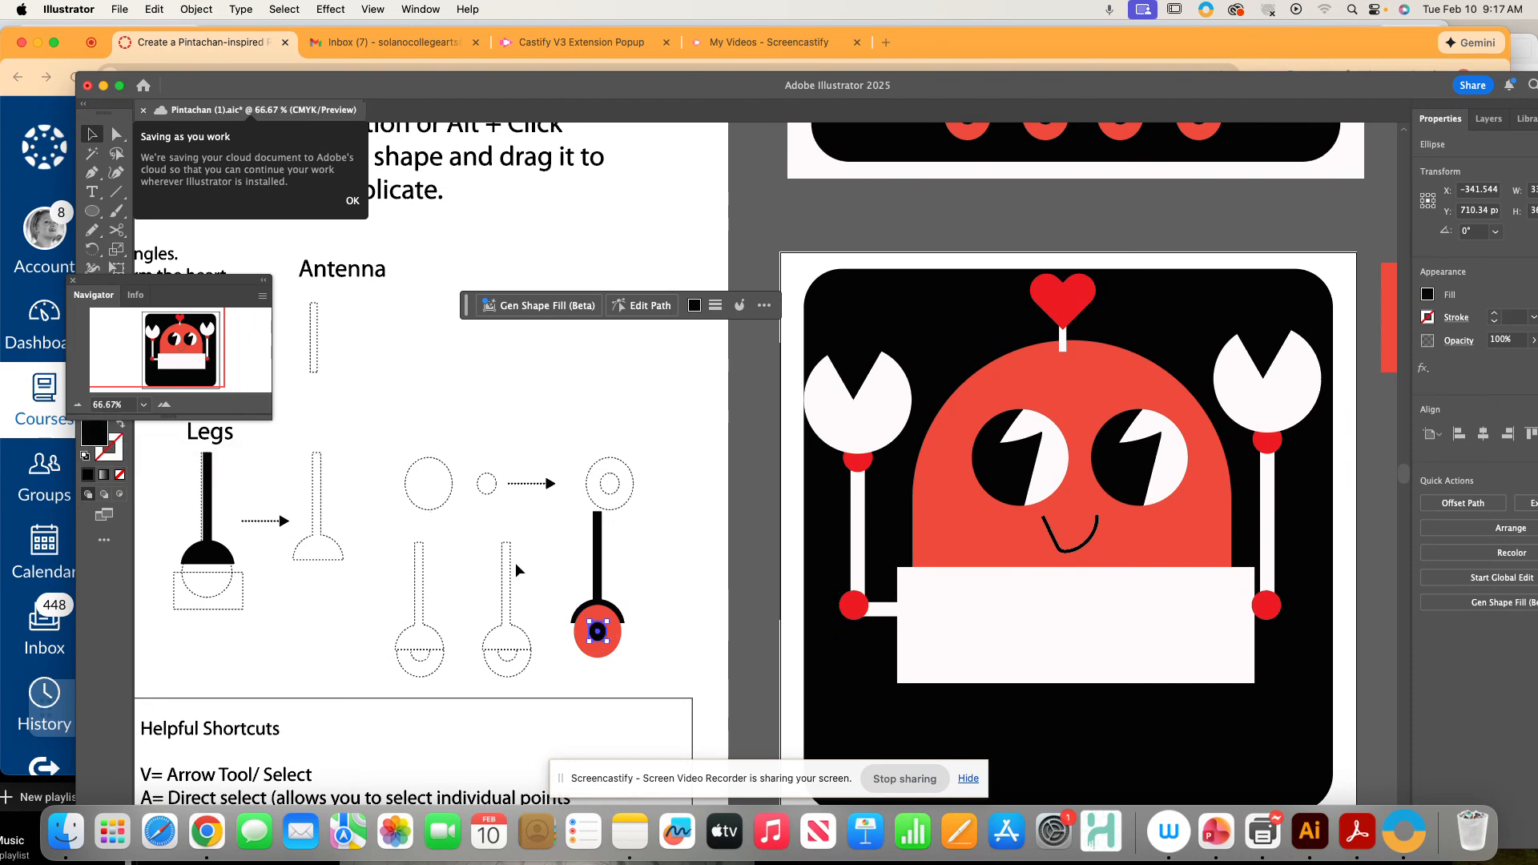
- Bring the leg shape to the front, above the red foot ring
left_click(659, 590)
left_click(599, 589)
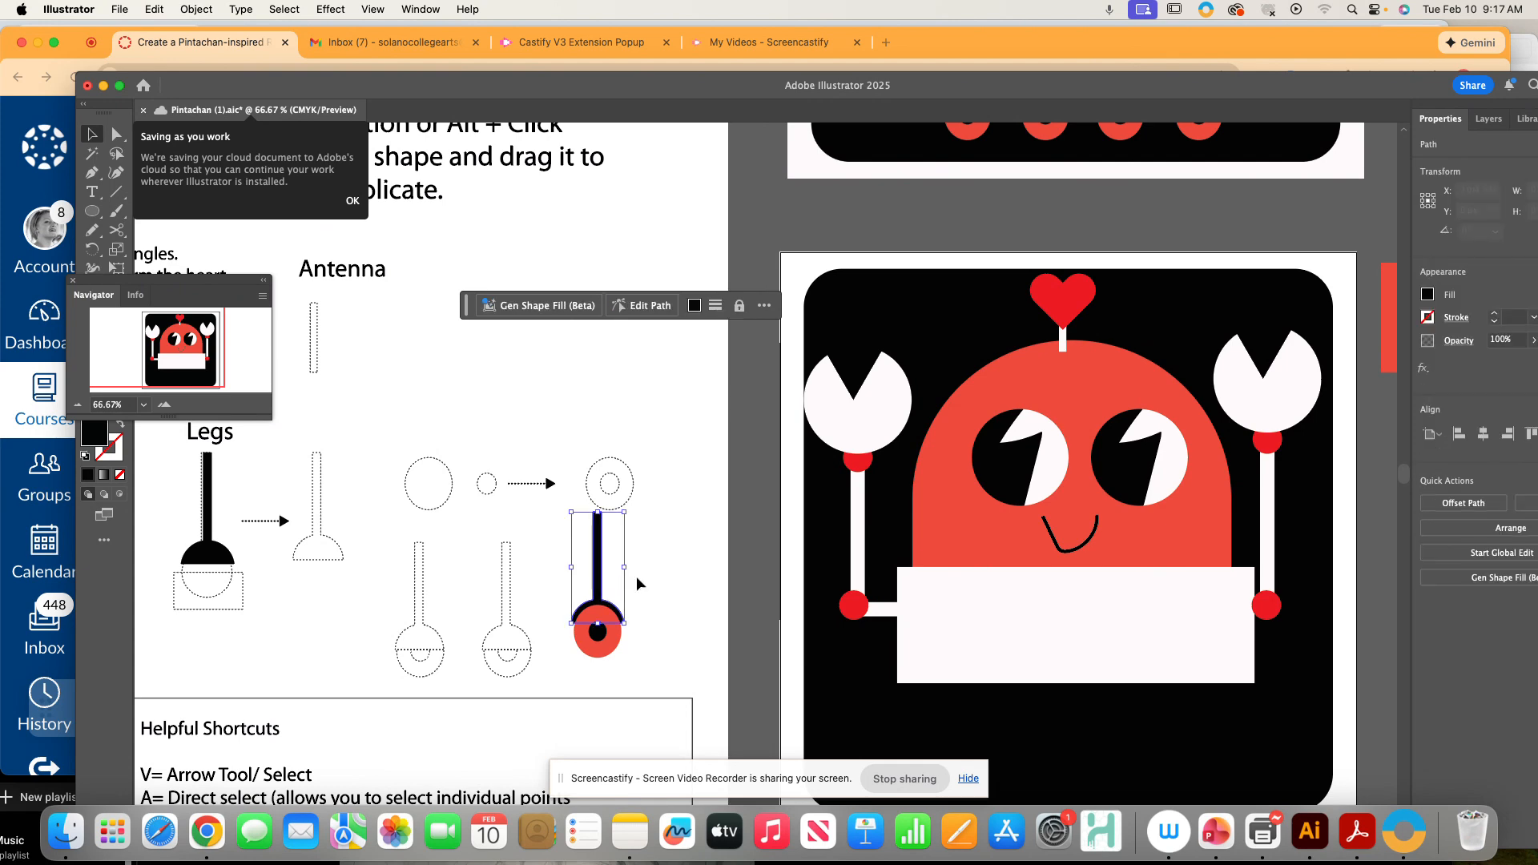
left_click(1482, 528)
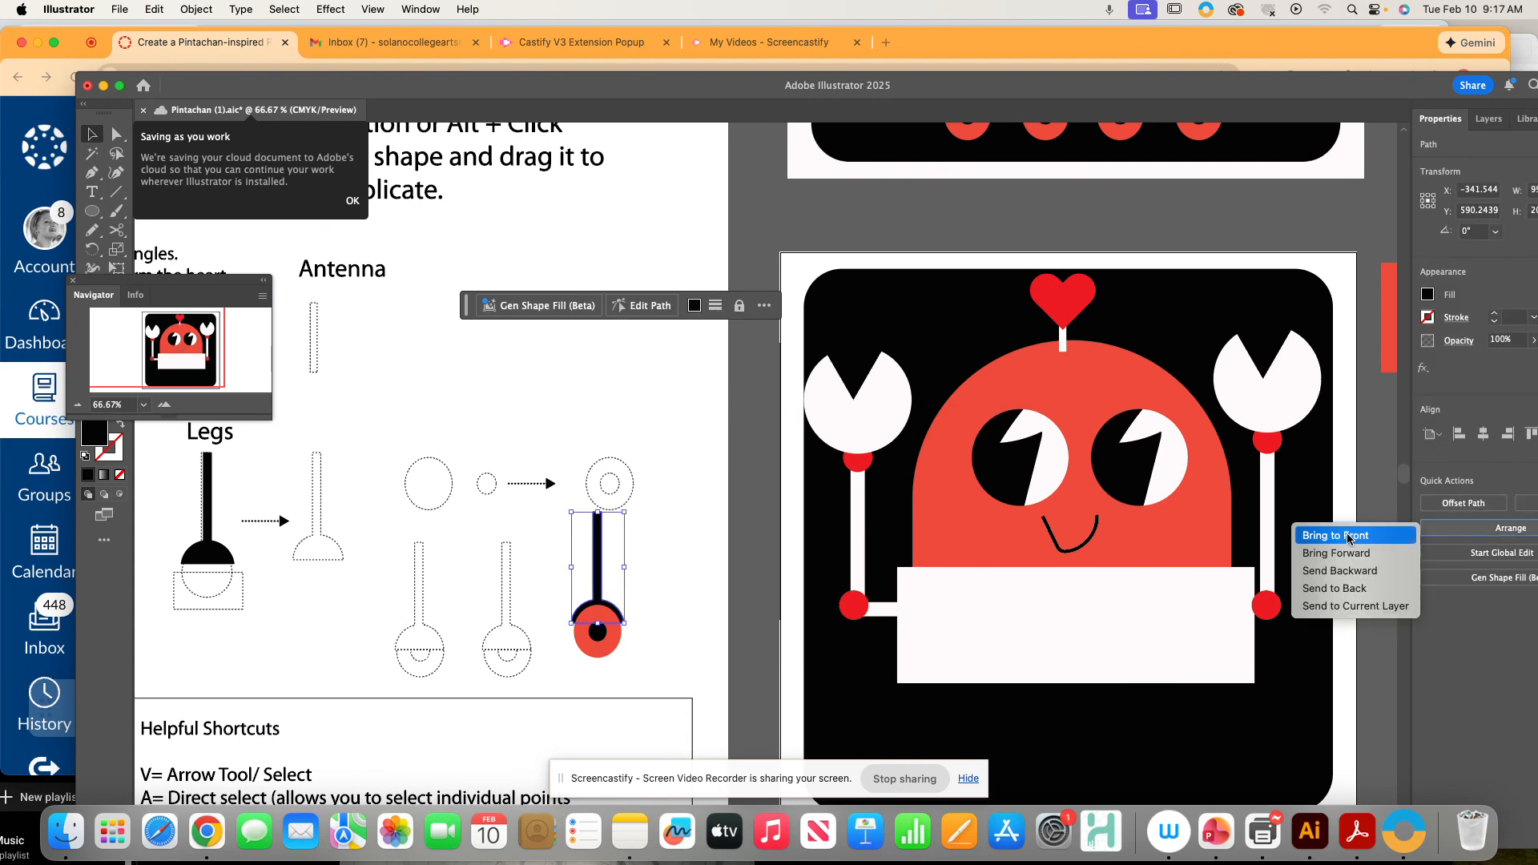
left_click(1350, 536)
- Select the leg and its foot ring and group them
left_click(570, 588)
left_click_drag(623, 660, 615, 641)
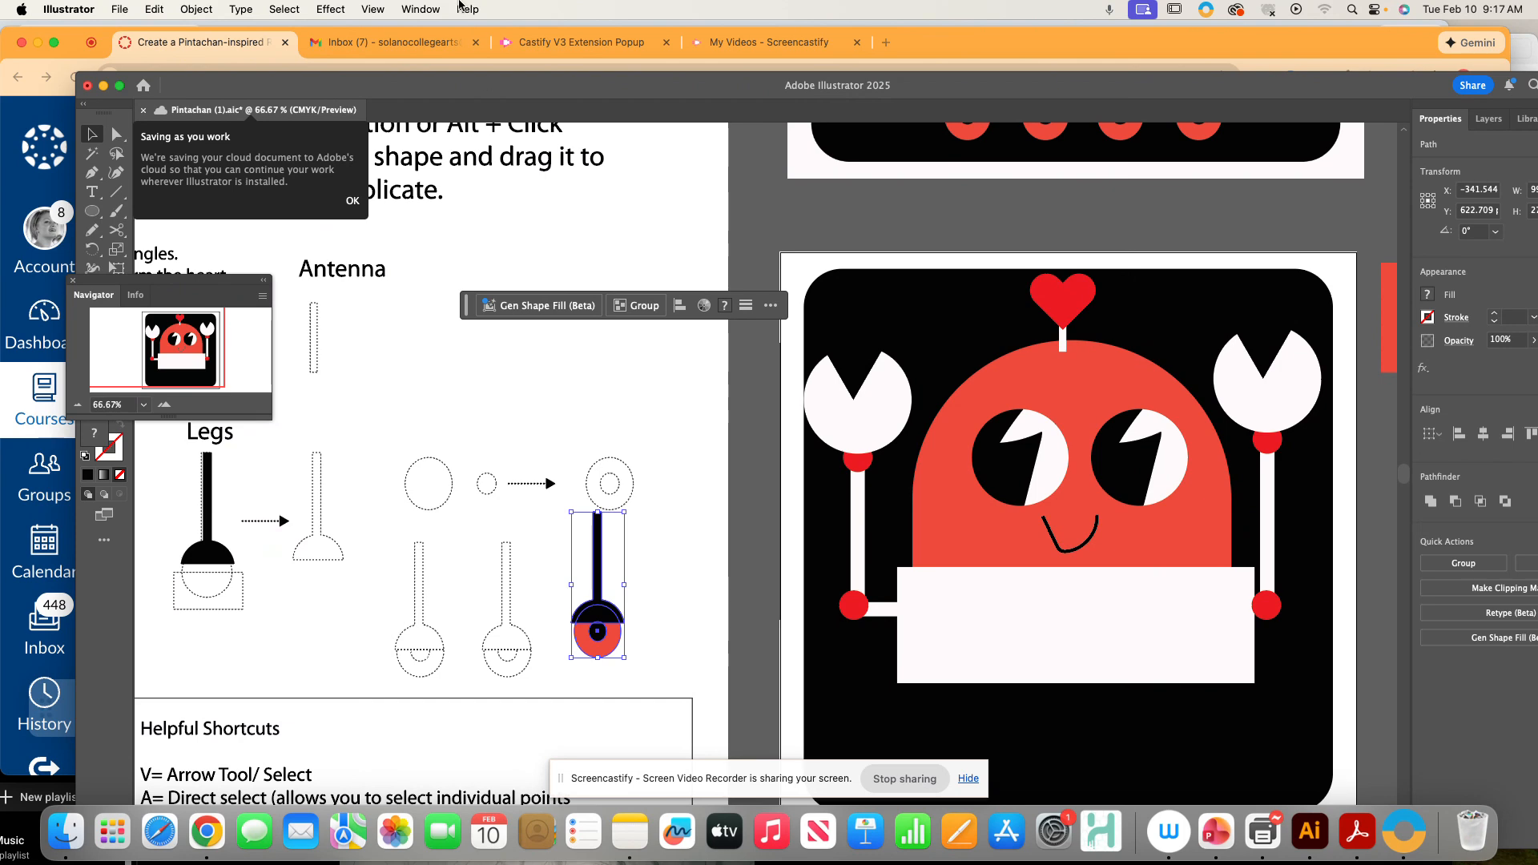
left_click(215, 8)
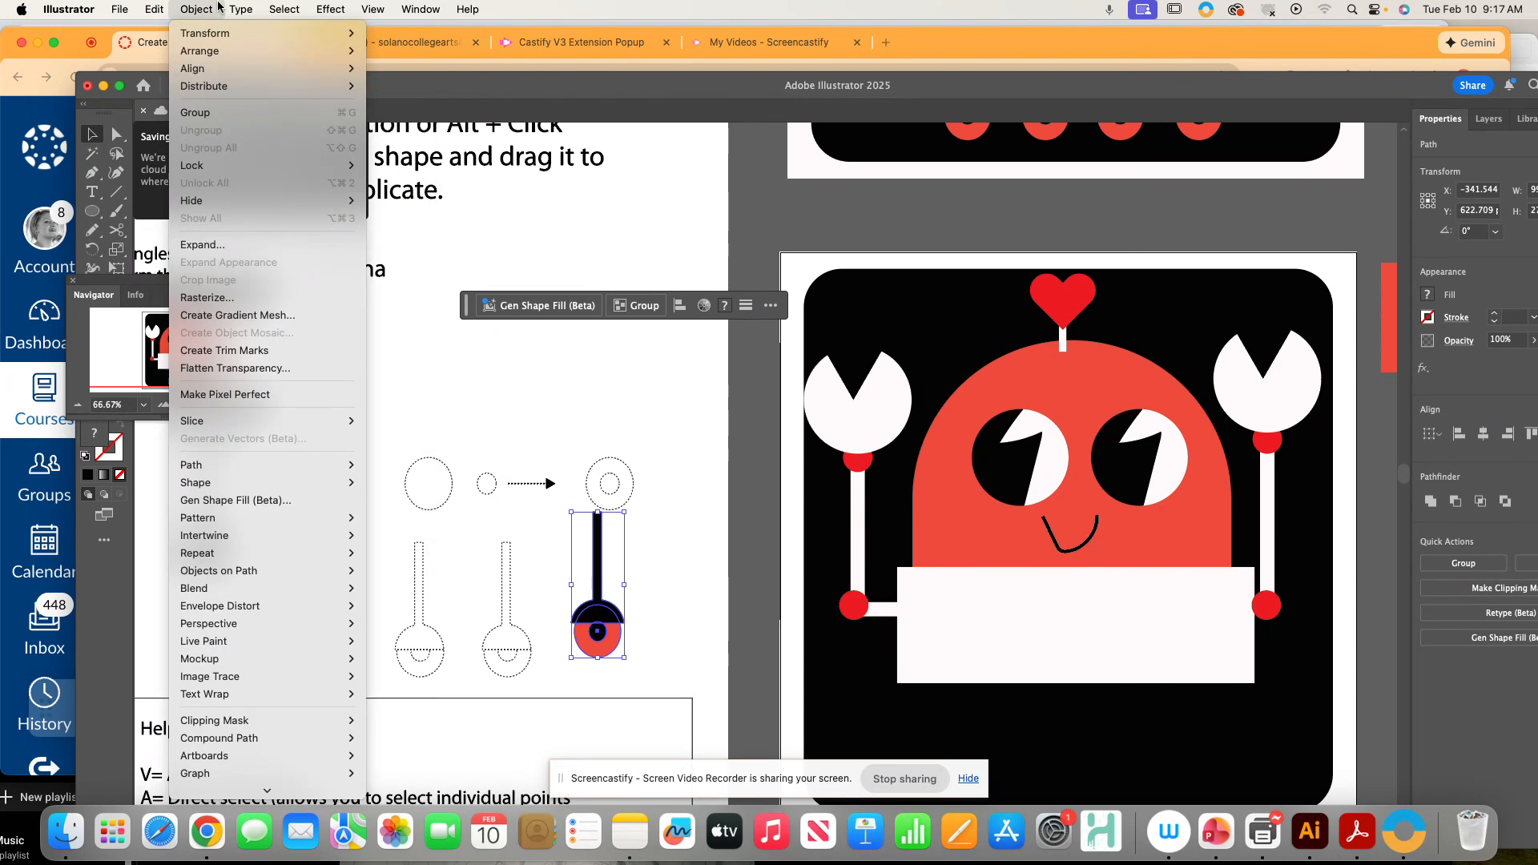
left_click(215, 114)
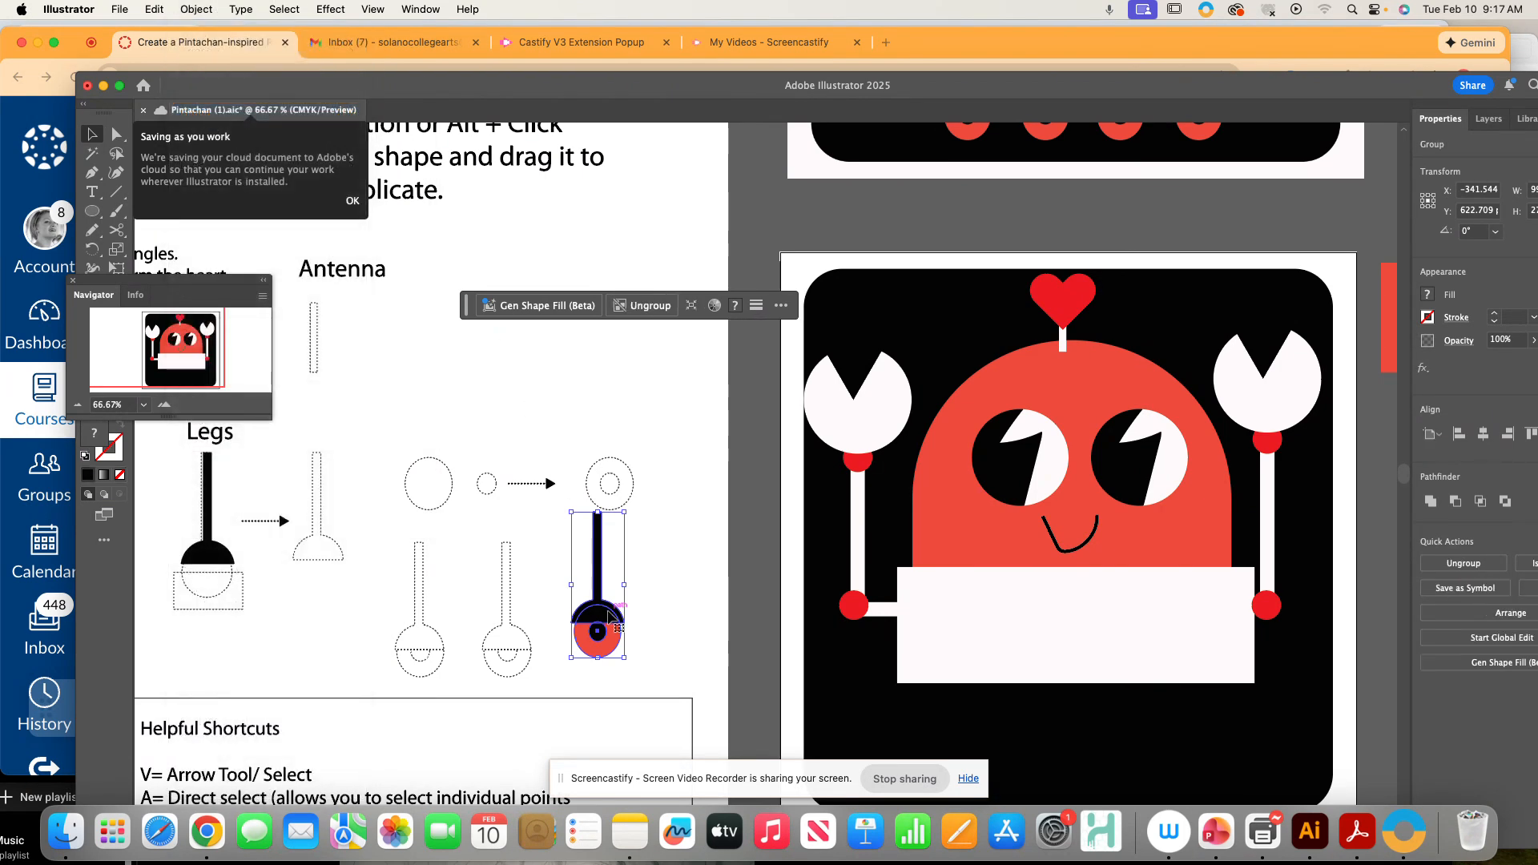
- Drag the grouped leg slightly, then undo and redo the move
left_click_drag(599, 619, 450, 302)
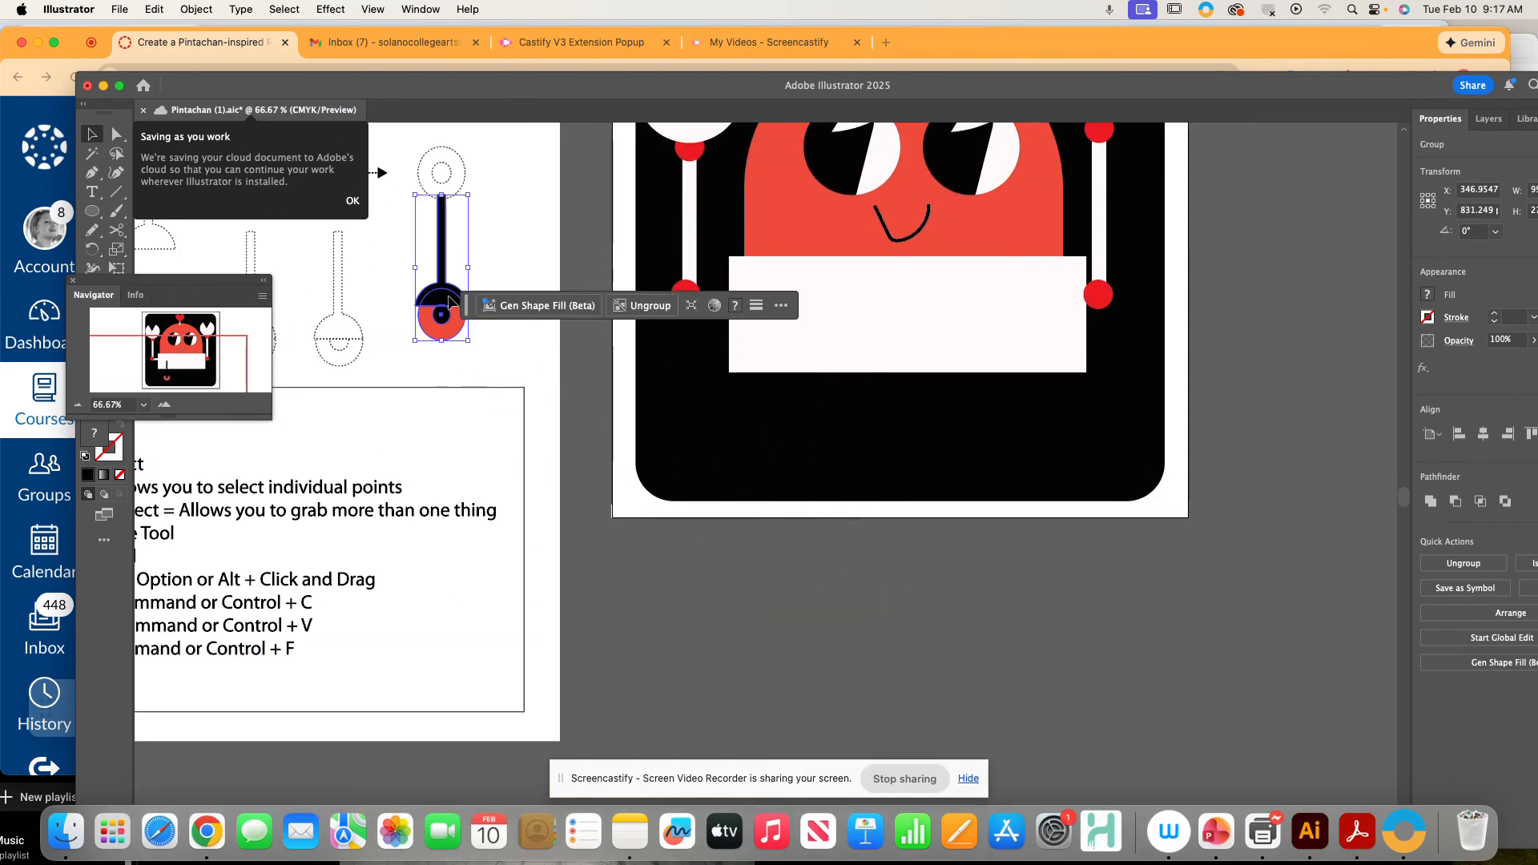
key("super+z")
key("super+shift+z")
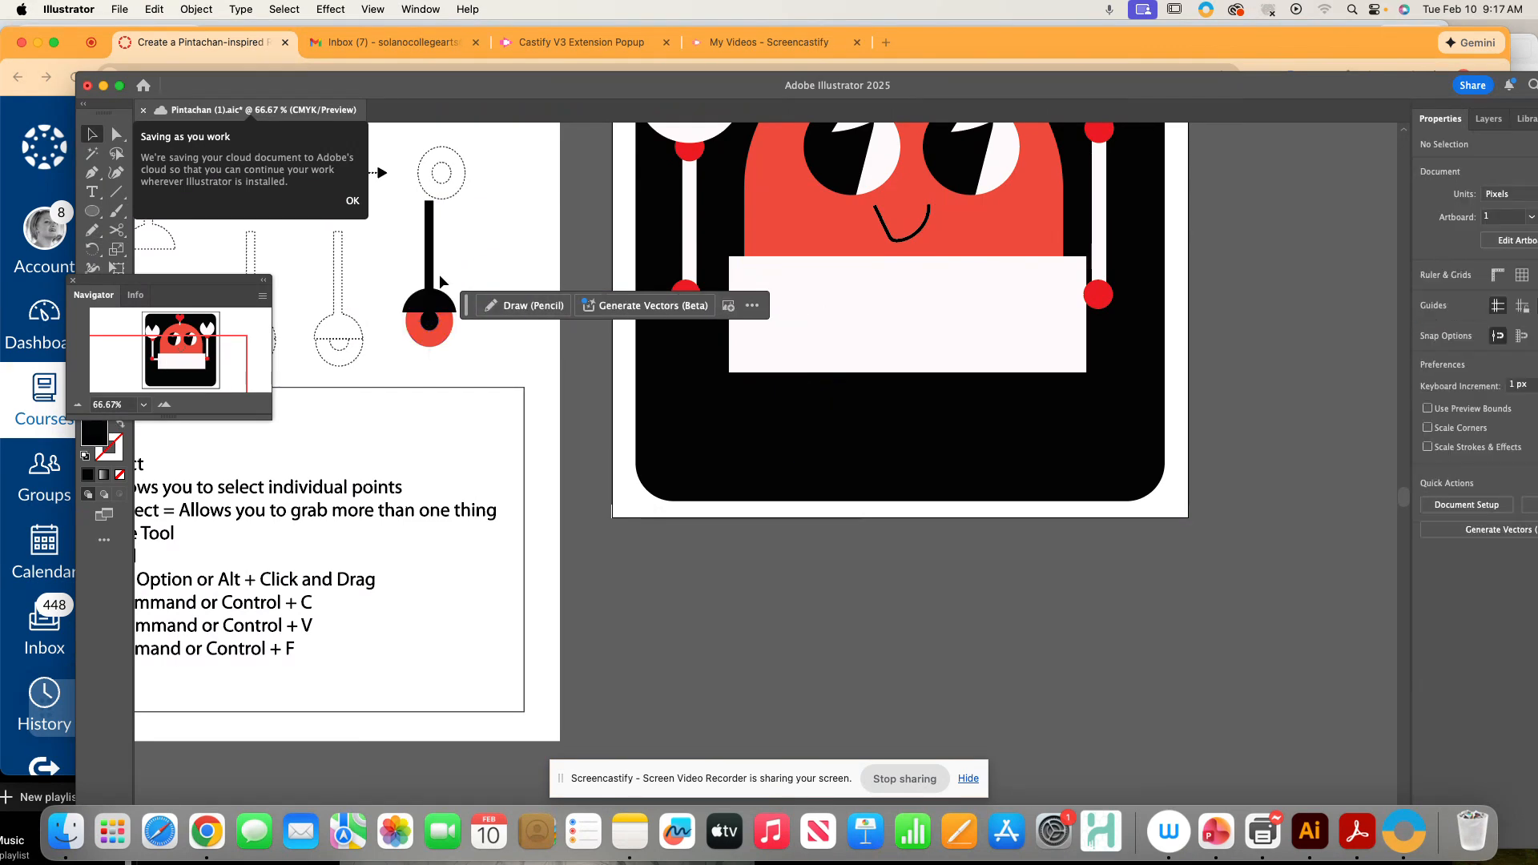
- Give the leg shape a white fill by sampling the body's white rectangle with the Eyedropper
left_click_drag(609, 238, 600, 375)
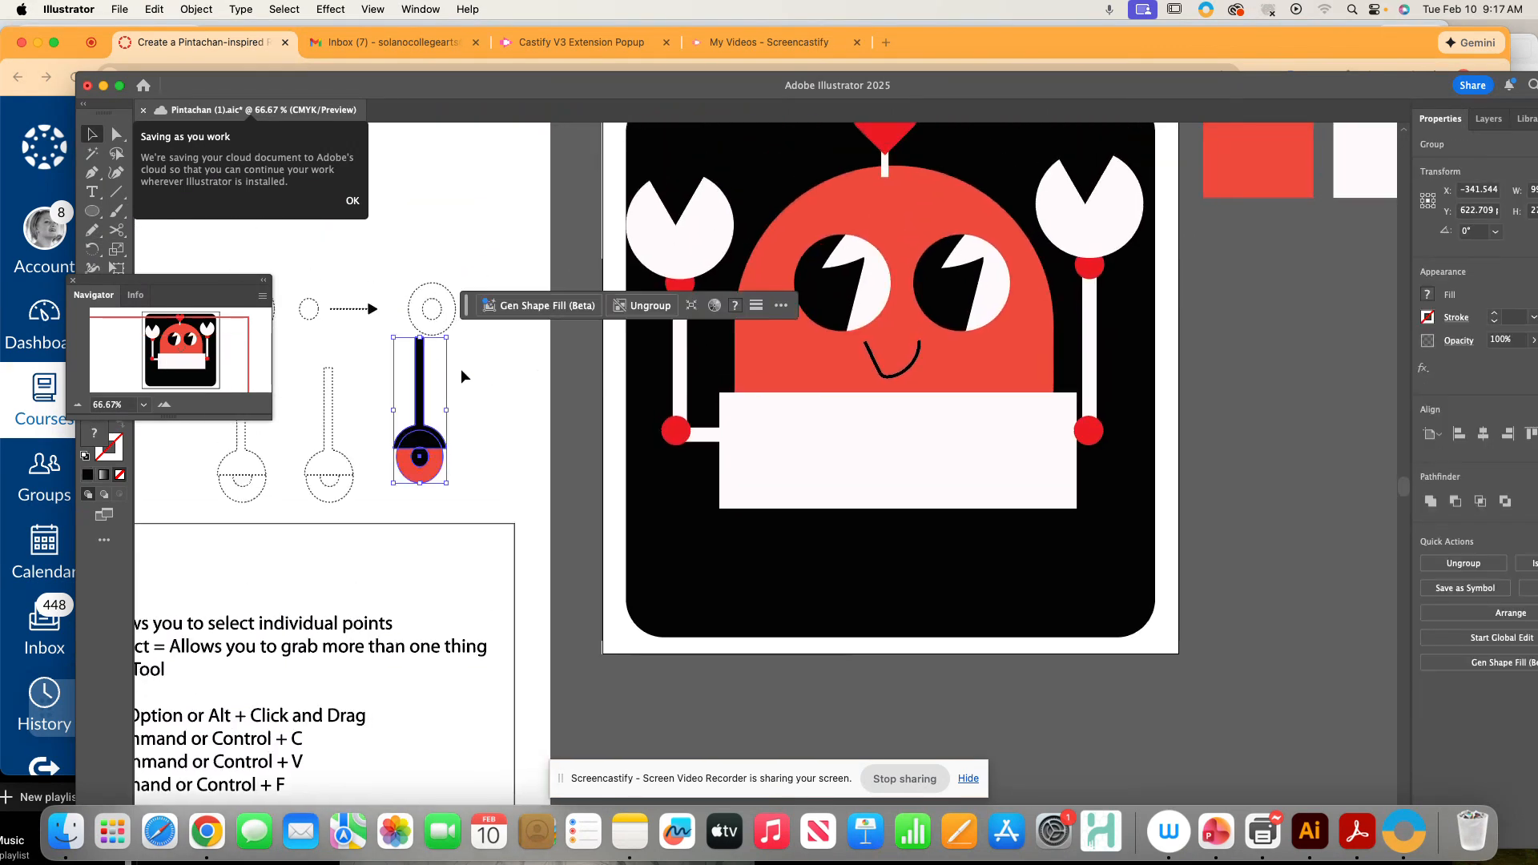
left_click(419, 377)
left_click_drag(599, 442, 600, 567)
left_click_drag(734, 281, 760, 252)
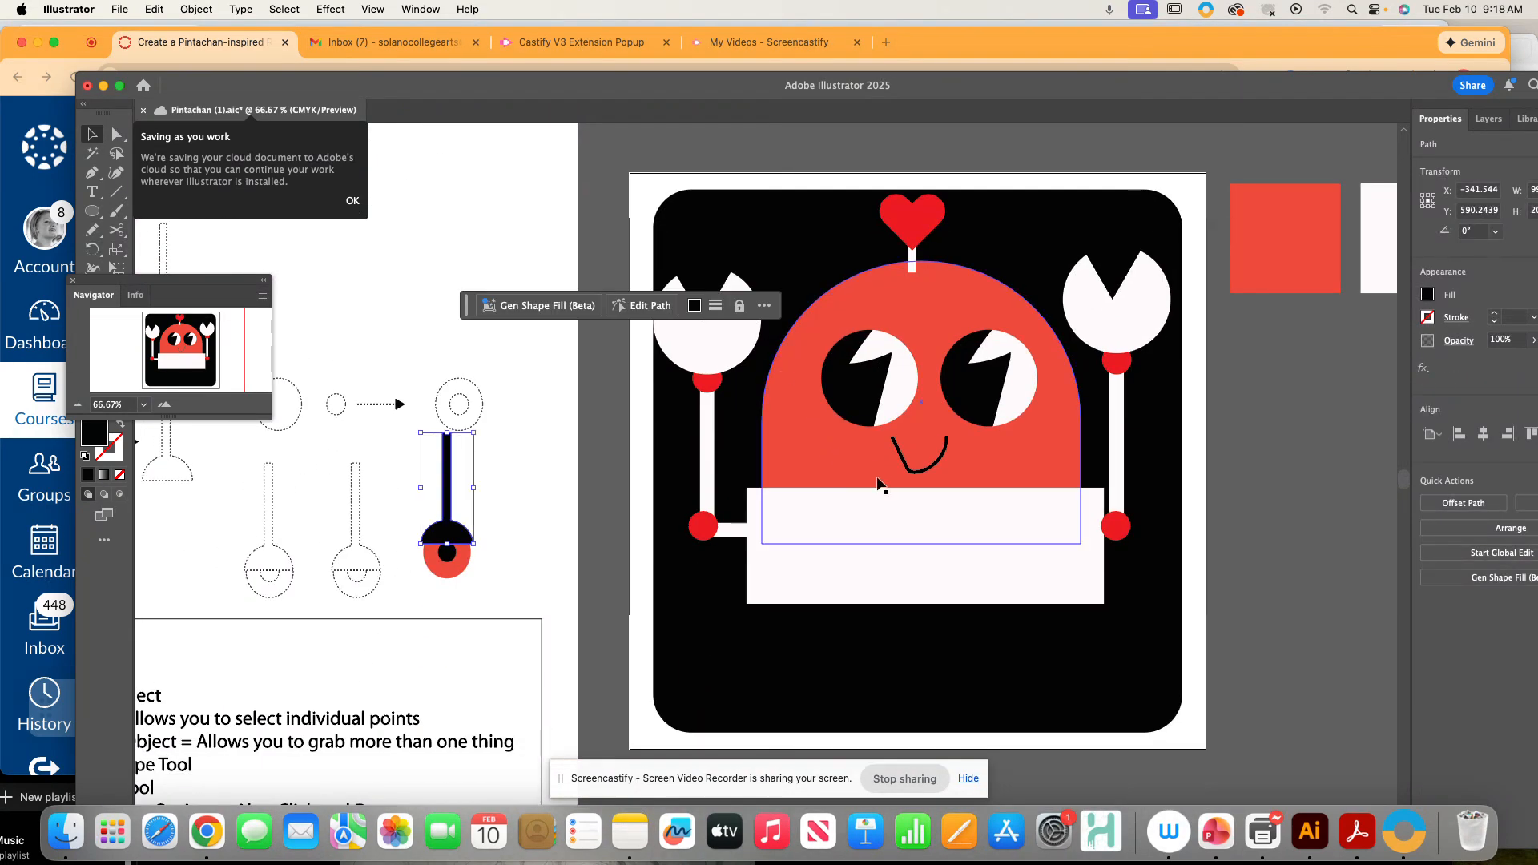
key("i")
left_click(834, 505)
left_click(90, 136)
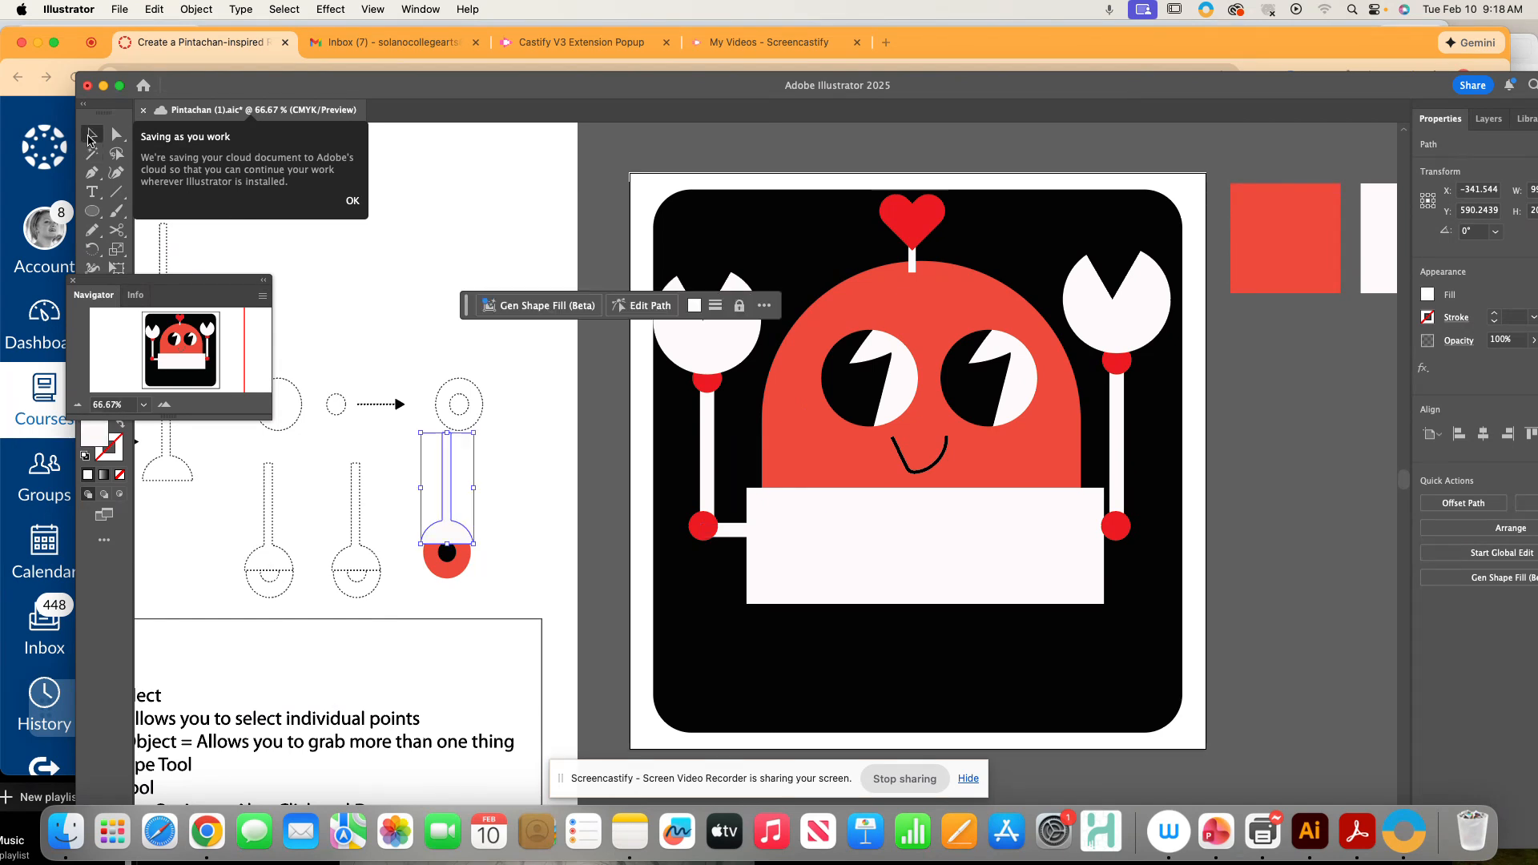
- Select the white leg together with its red foot ring and group them again
left_click_drag(404, 470, 494, 582)
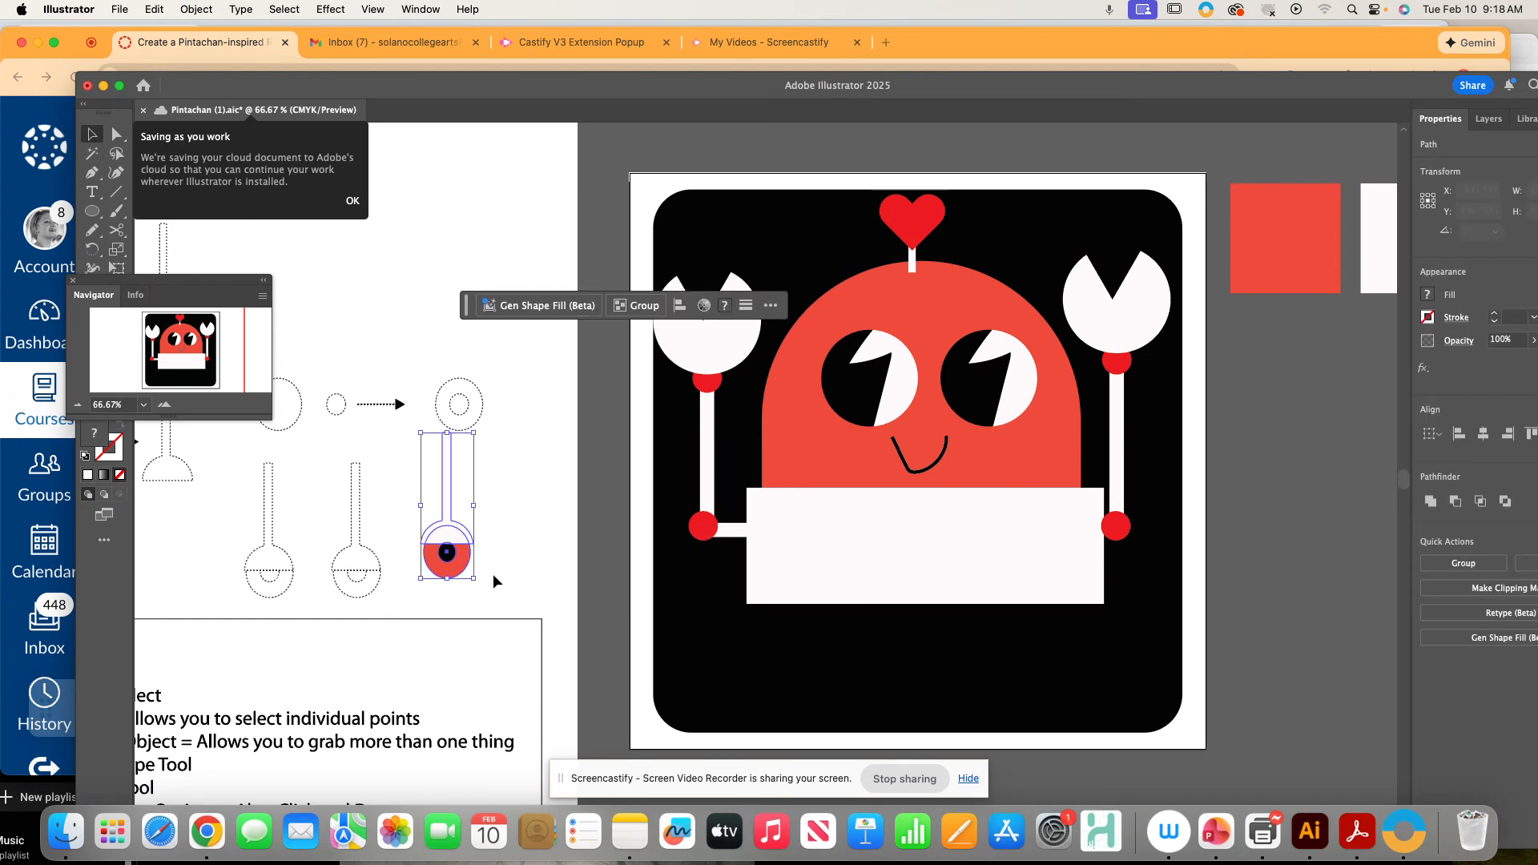
key("ctrl+g")
- Move the grouped leg into place under the robot's body at the right end of the row of legs
left_click_drag(442, 539, 1034, 630)
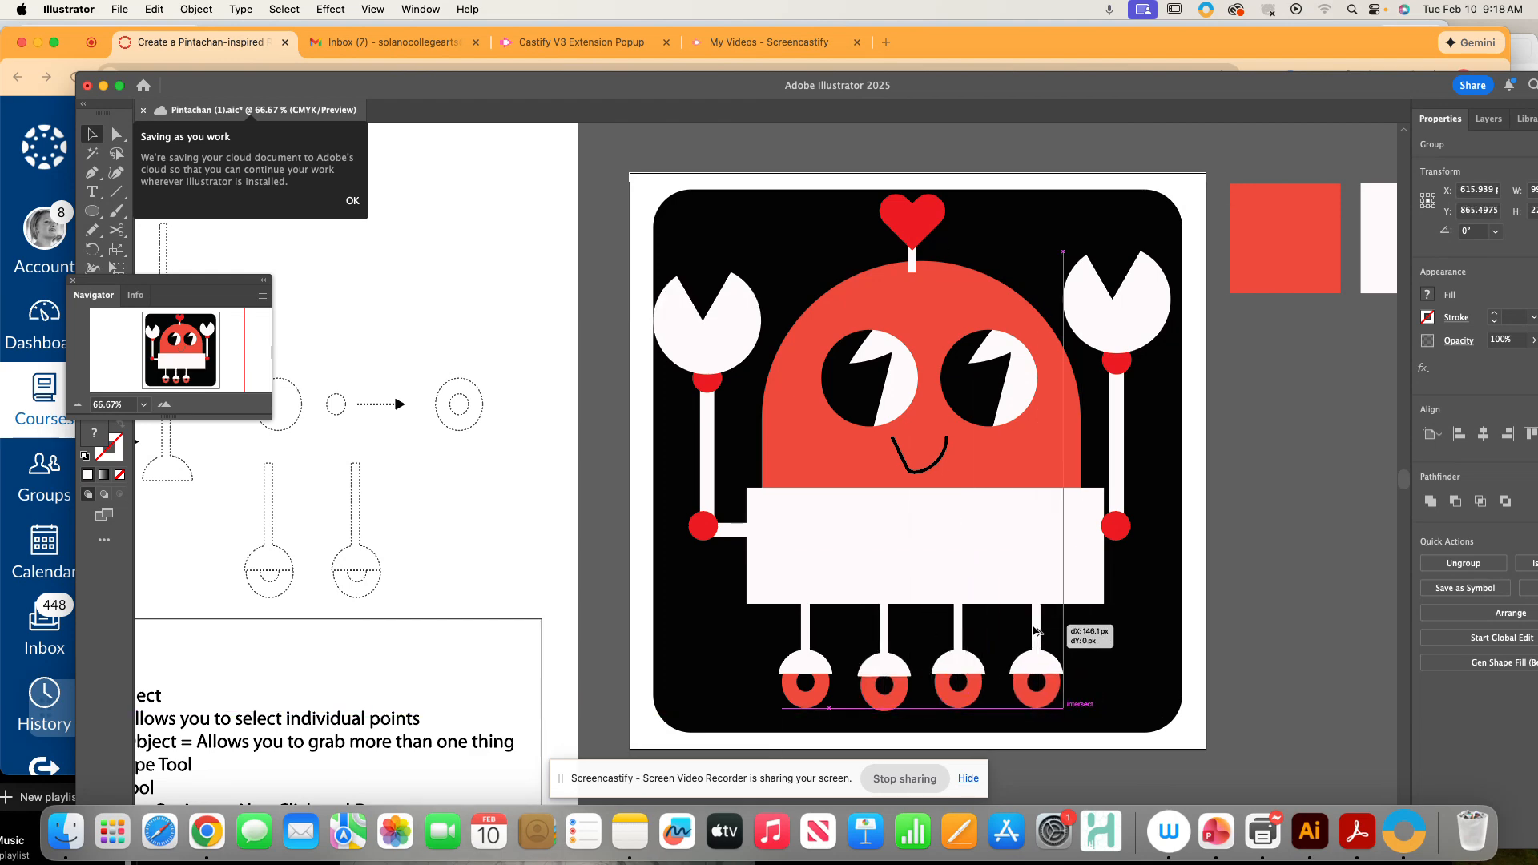
left_click(1278, 553)
- Zoom out and review the whole document, comparing the finished robot with the reference illustration
key("super+minus")
key("super+minus")
key("super+minus")
key("super+minus")
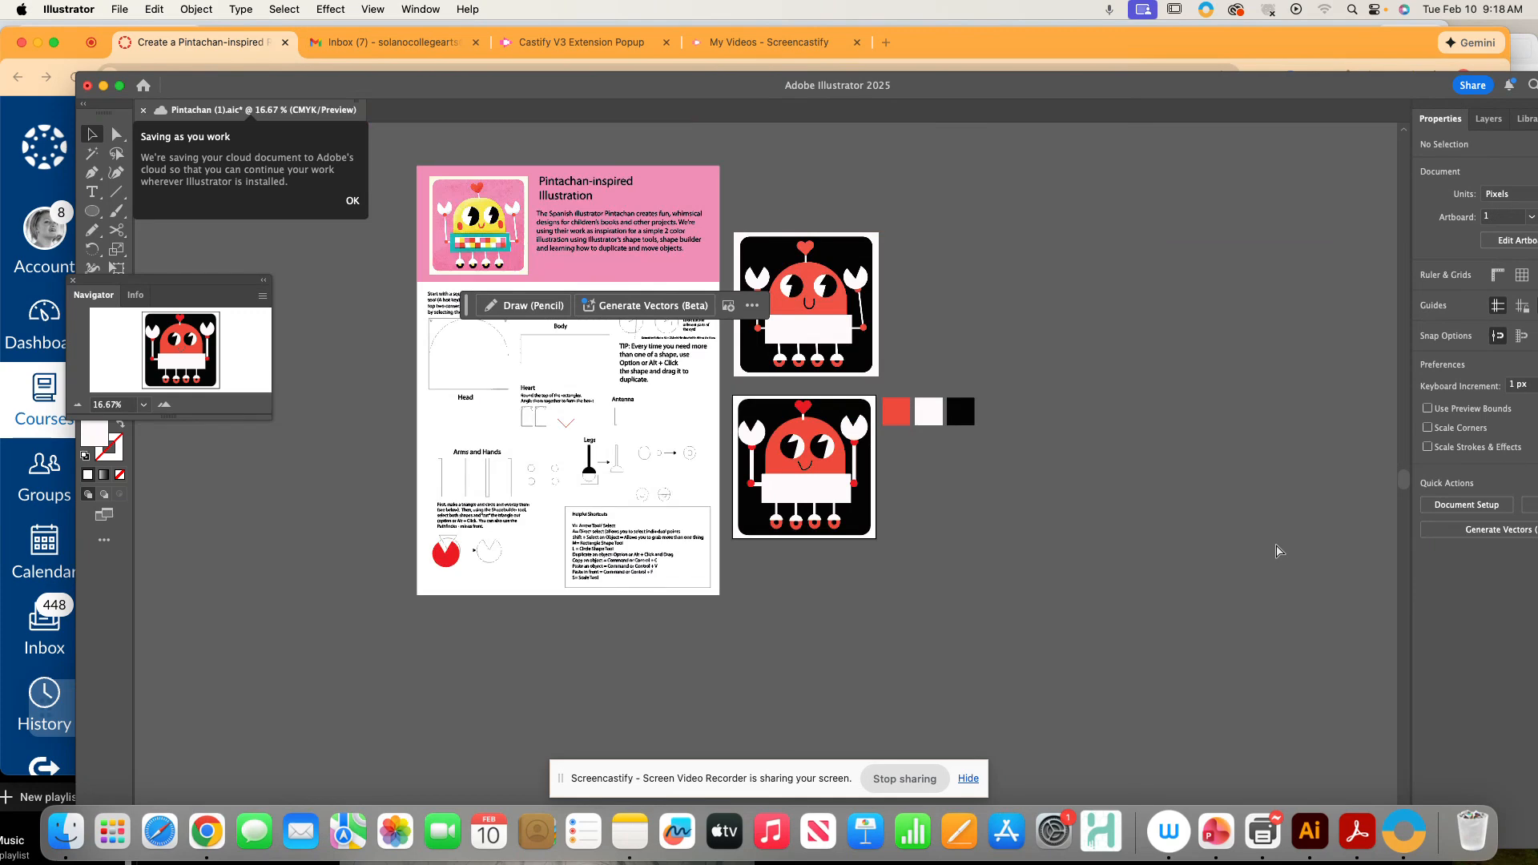
left_click_drag(1072, 511, 1157, 525)
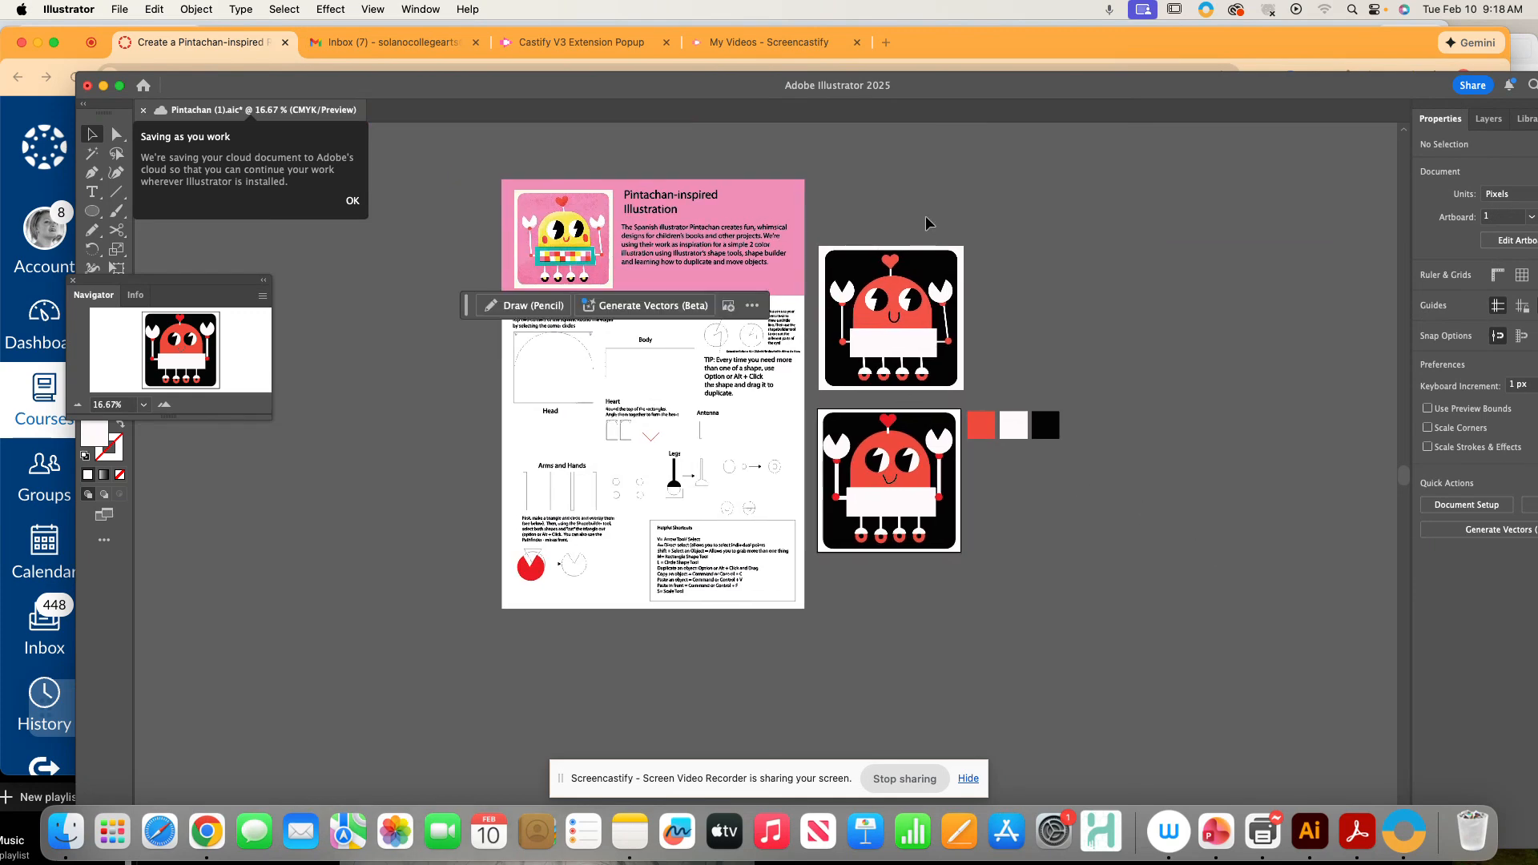
left_click_drag(464, 305, 465, 123)
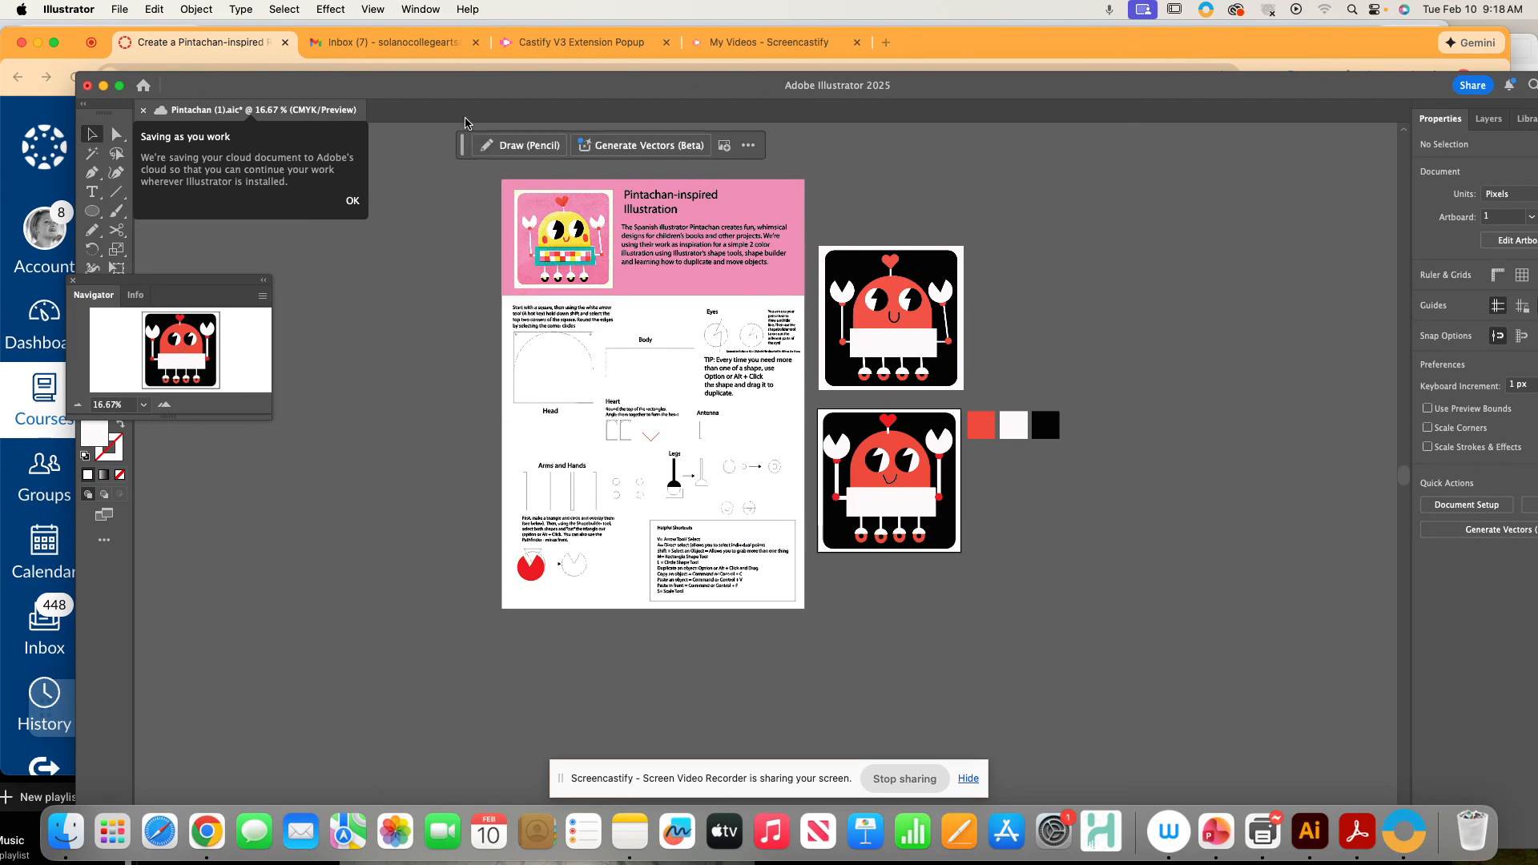
key("super+plus")
key("super+plus")
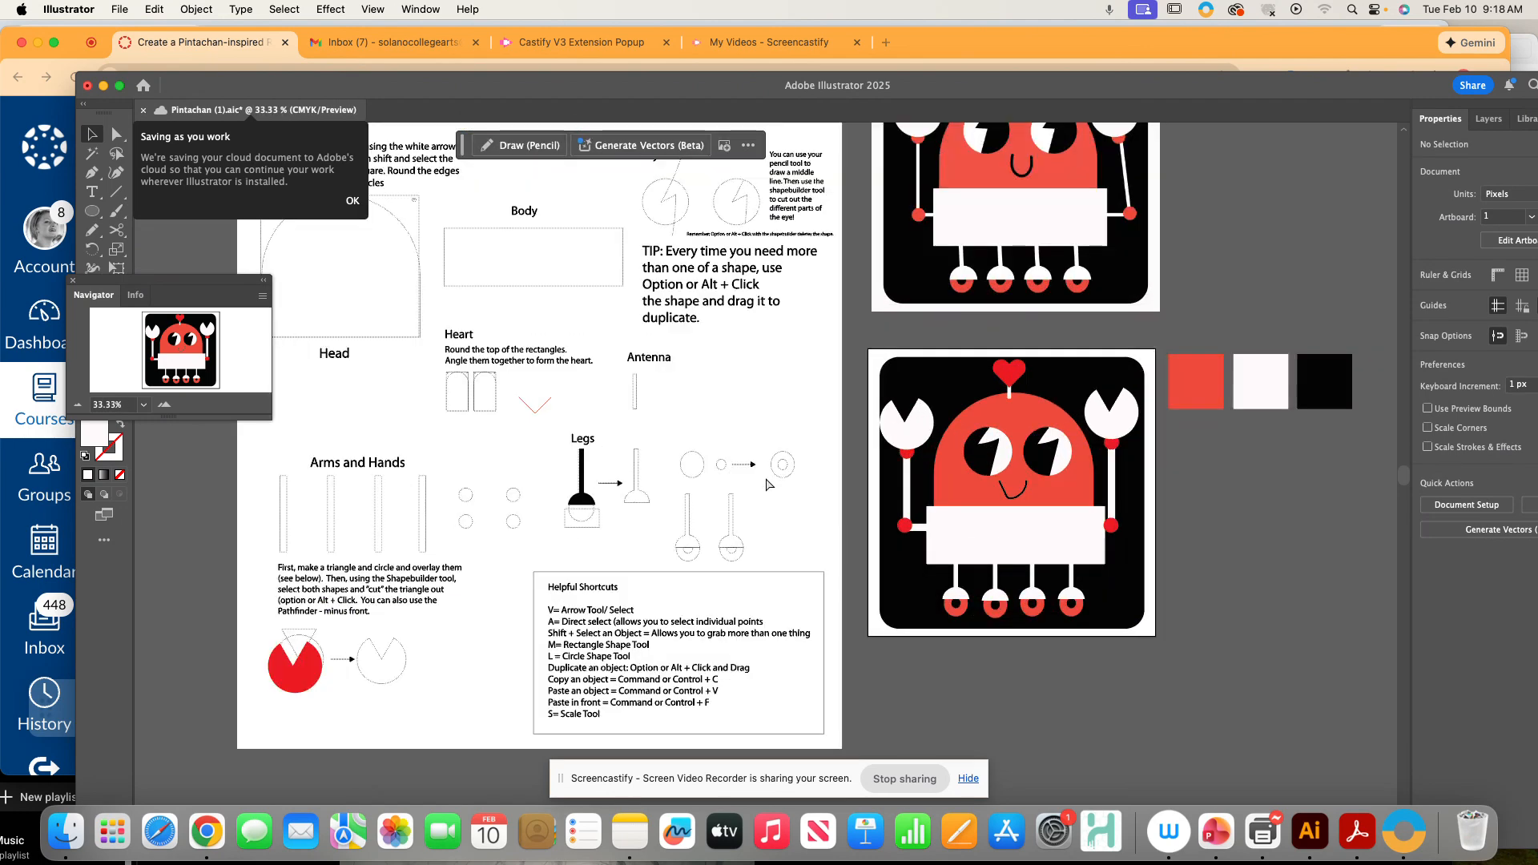